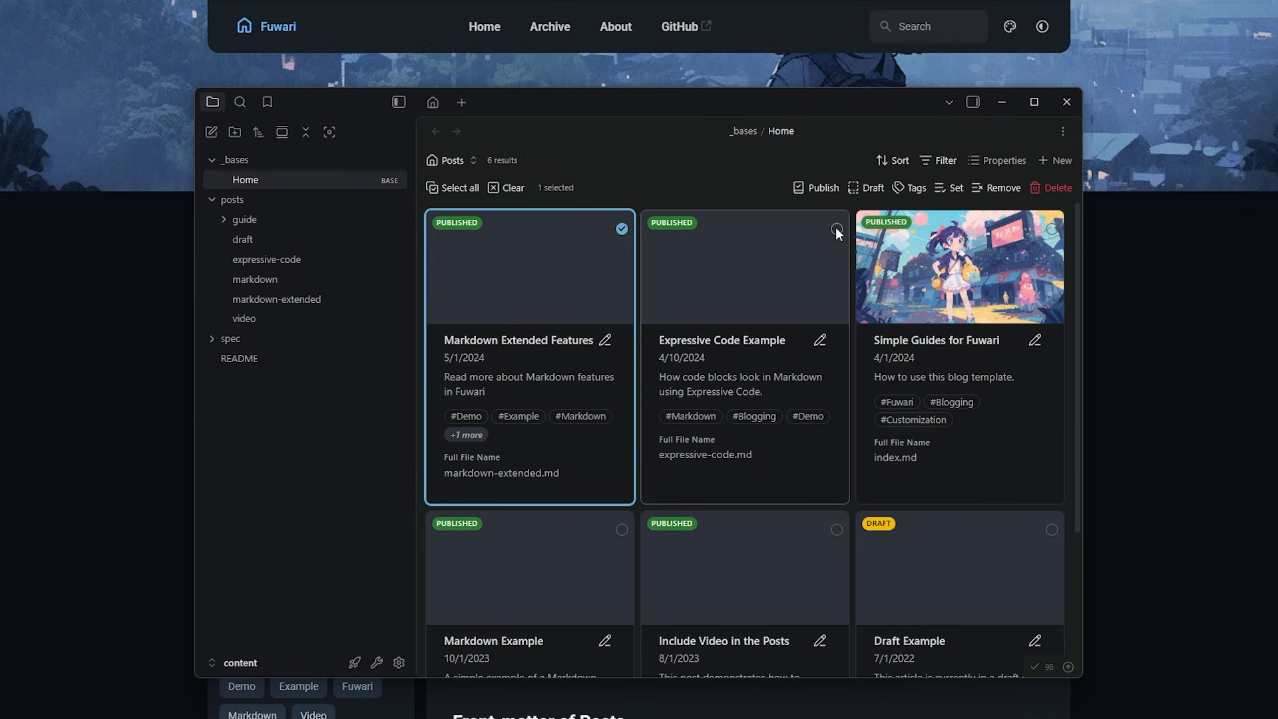
pyautogui.click(835, 228)
pyautogui.click(913, 188)
pyautogui.click(772, 562)
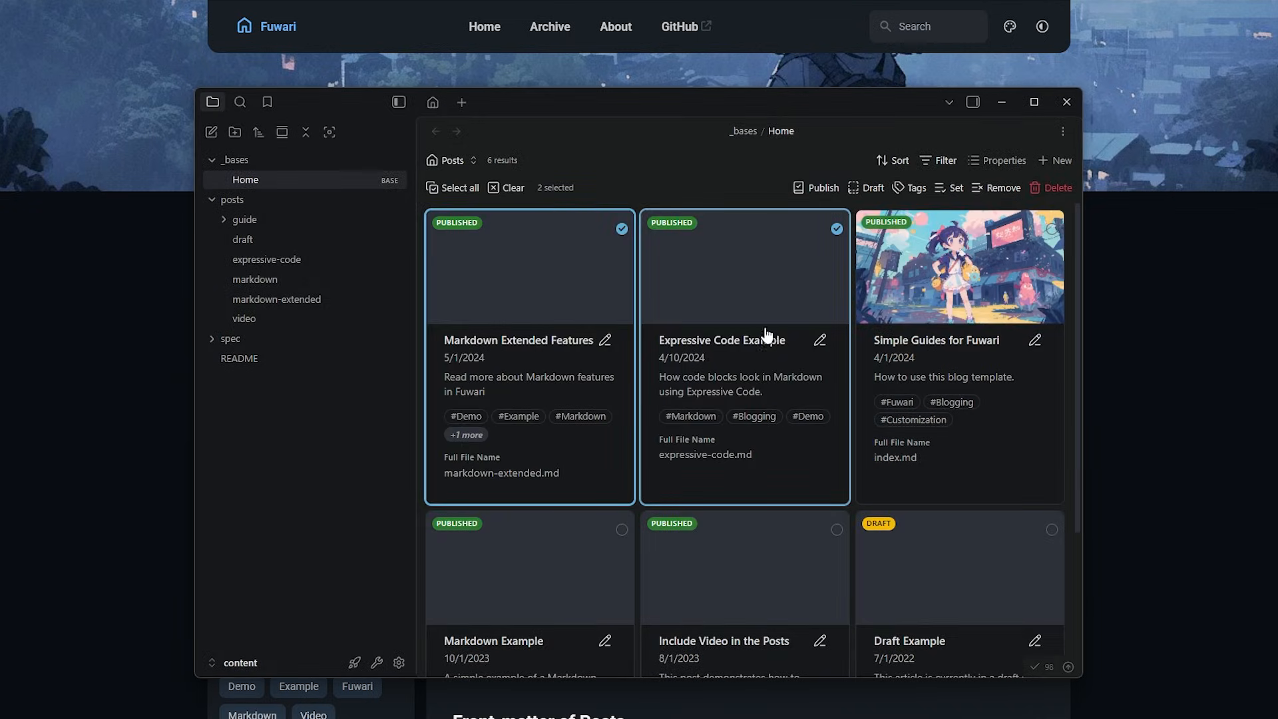
pyautogui.click(501, 188)
# Open the Simple Guides for Fuwari post and set its title property to "Quick Title Update!".
pyautogui.click(956, 253)
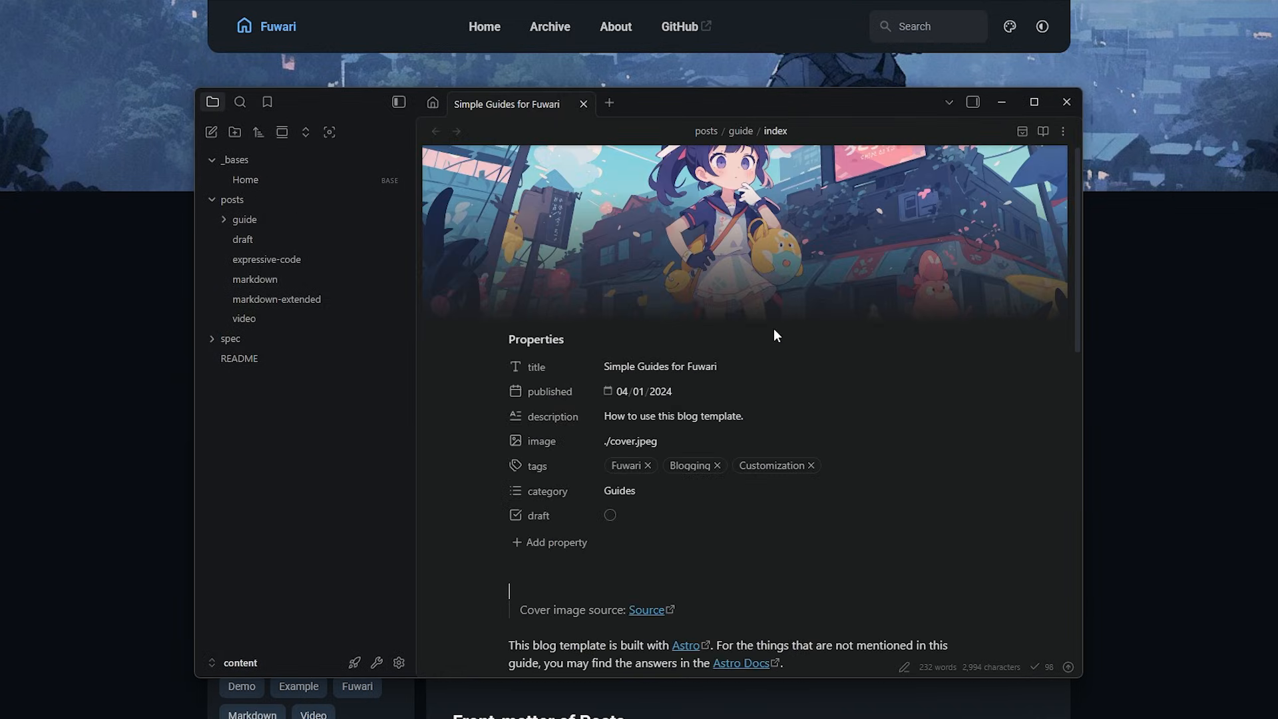
pyautogui.click(720, 367)
pyautogui.hotkey('ctrl', 'a')
pyautogui.write('Quick Title Update')
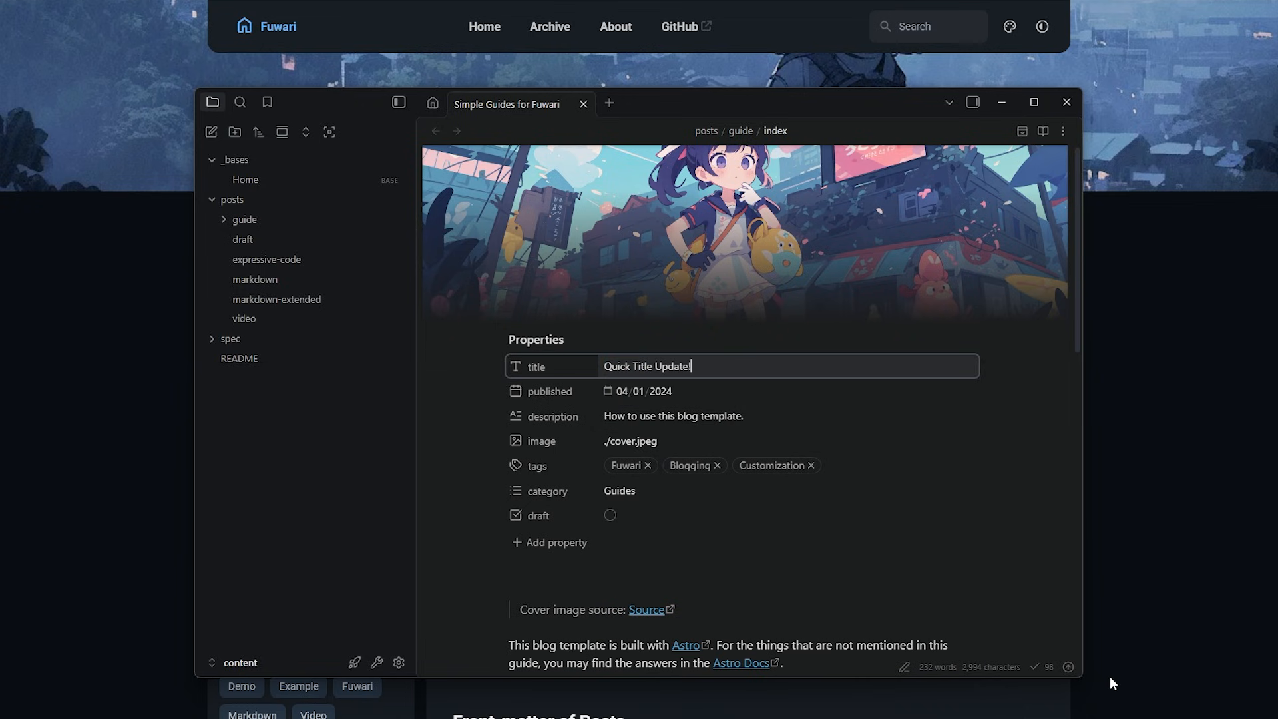
# Switch to the Fuwari site in the browser and check the heading of the edited post.
pyautogui.click(1196, 392)
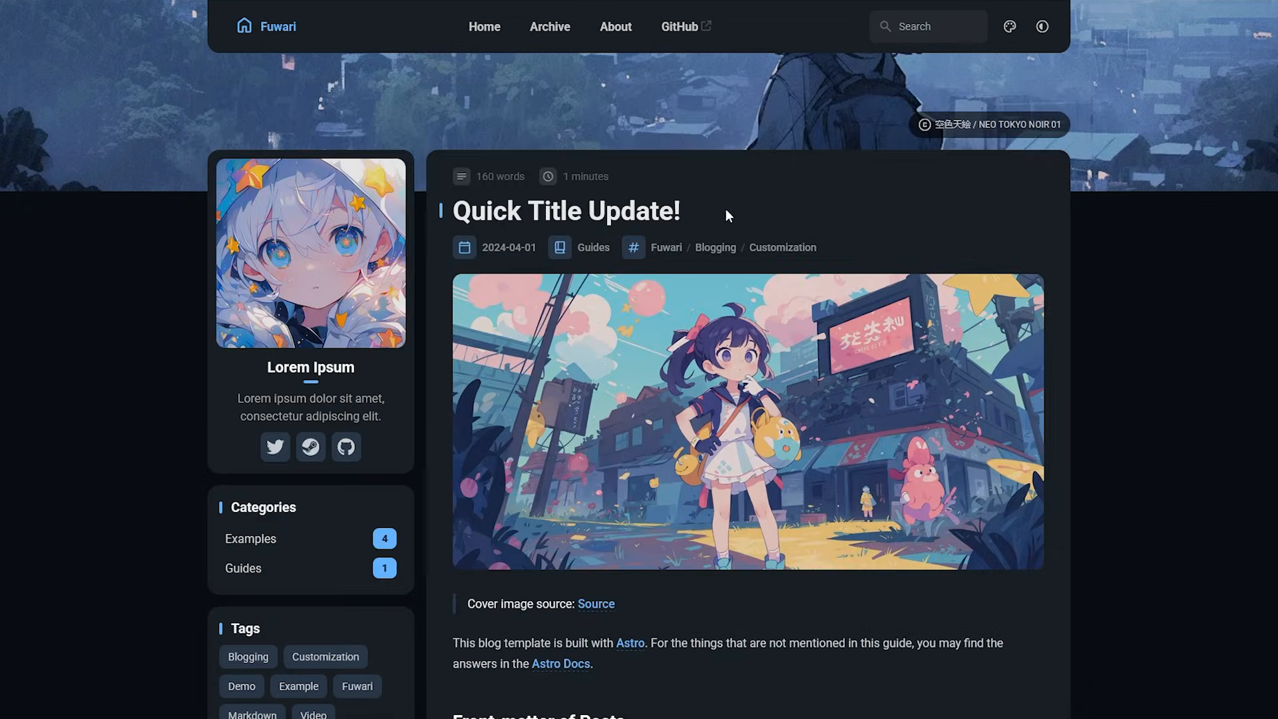
pyautogui.moveTo(727, 211); pyautogui.dragTo(449, 212)
pyautogui.click(570, 135)
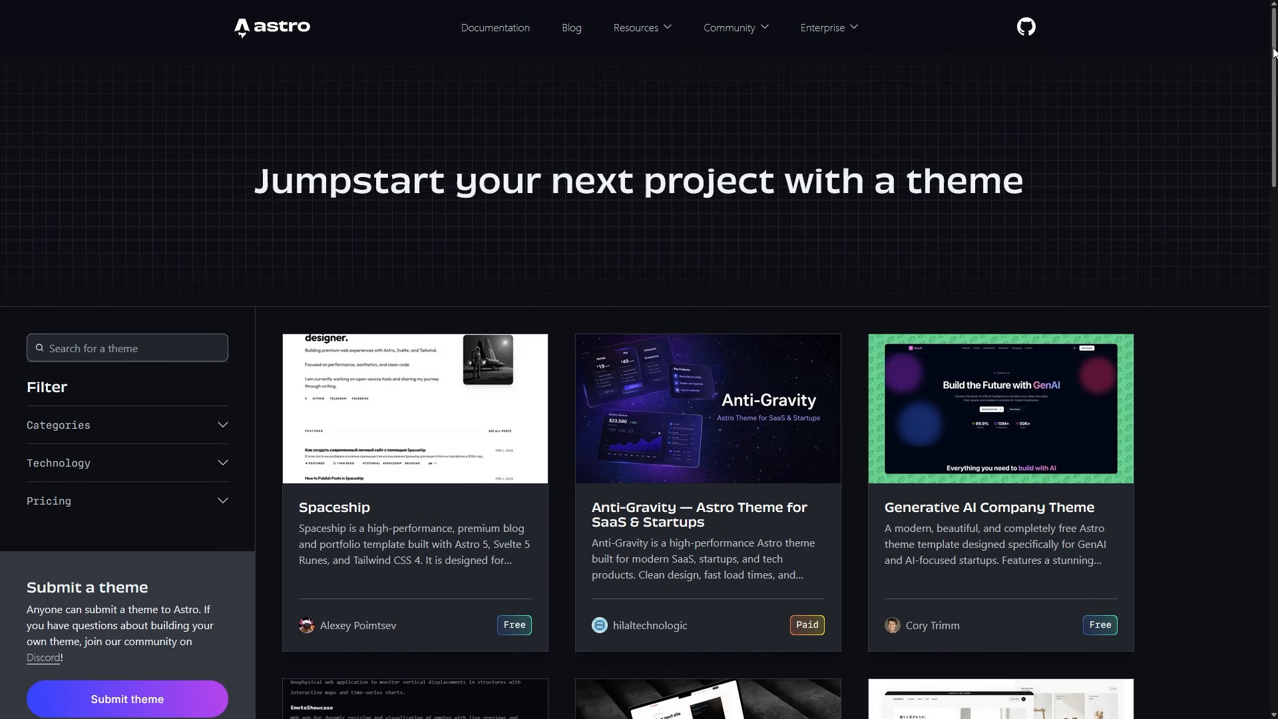
# Look through the themes listed in the Astro theme gallery.
pyautogui.scroll(-7, 1263, 146)
pyautogui.scroll(-12, 1263, 146)
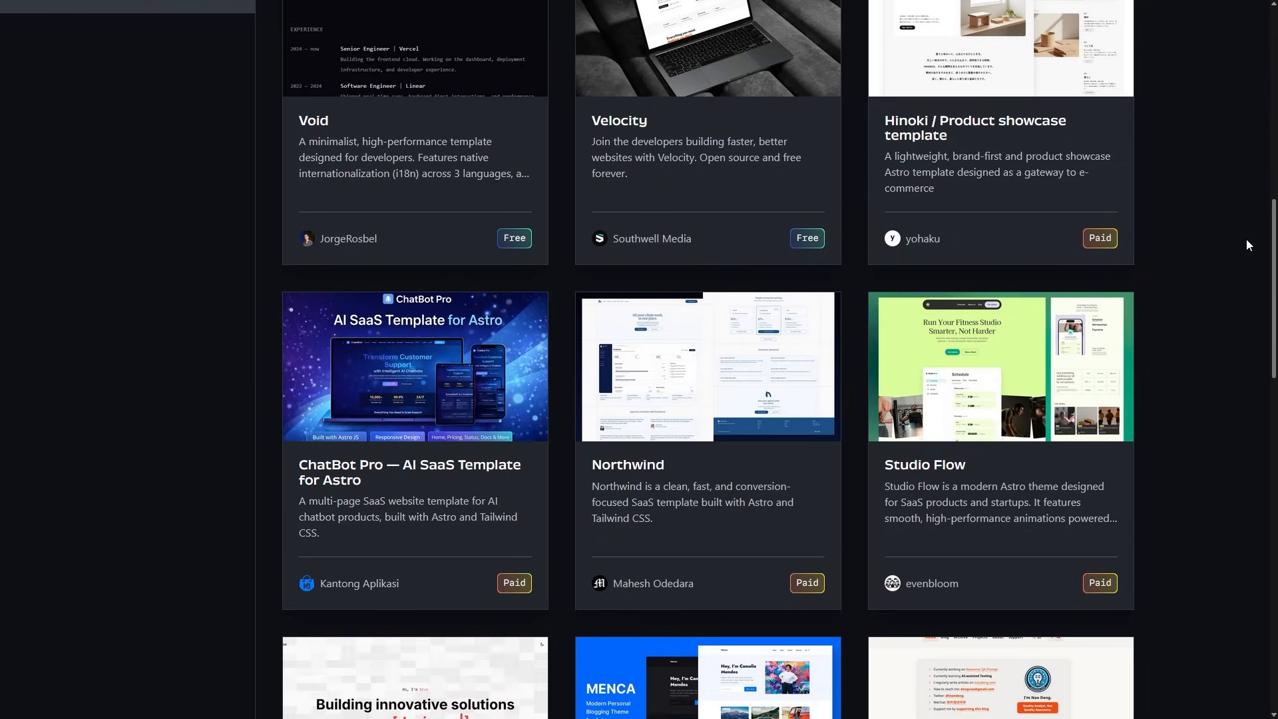
pyautogui.scroll(-11, 1248, 354)
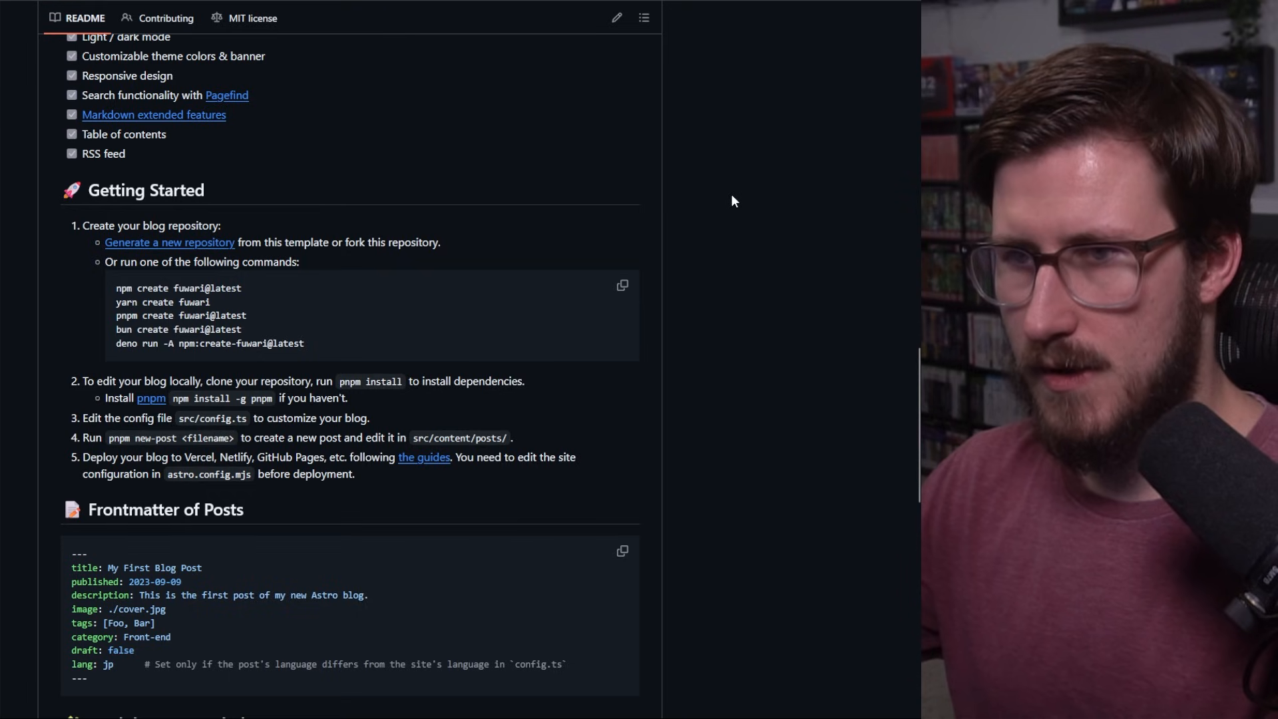
# Copy the command "pnpm create fuwari@latest" from the Getting Started section of the Fuwari README.
pyautogui.scroll(10, 649, 374)
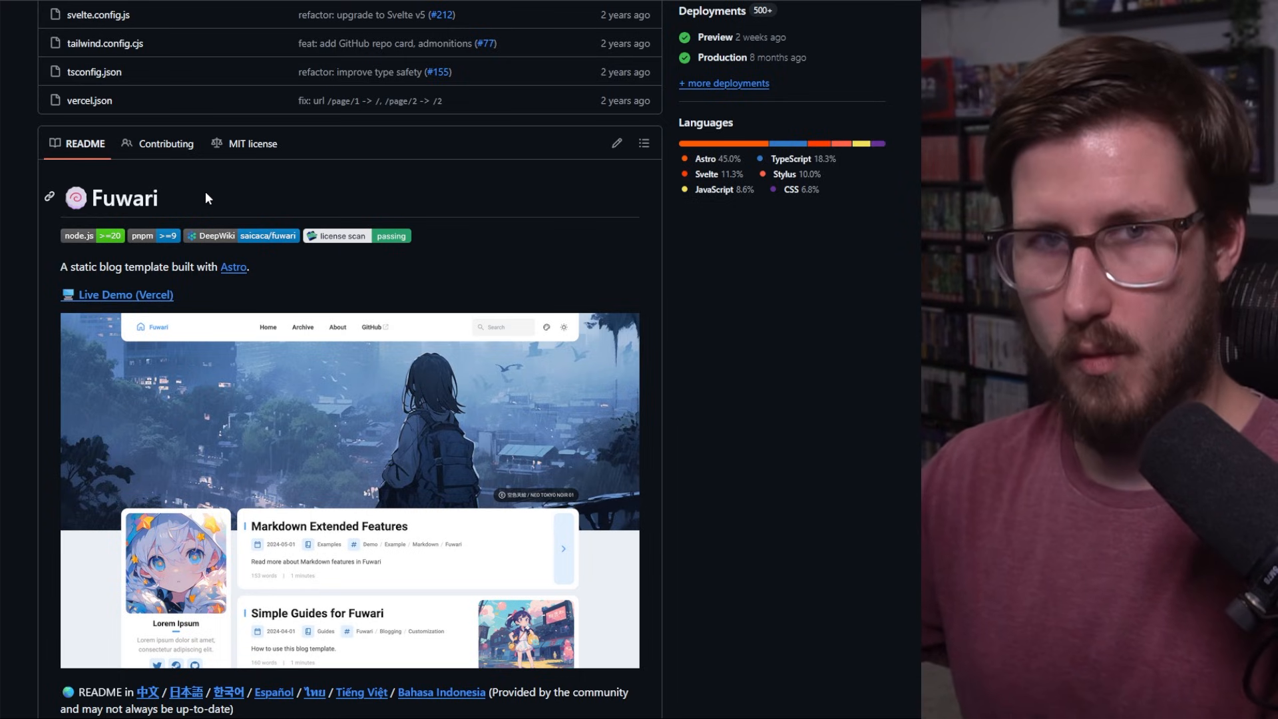
pyautogui.scroll(-6, 701, 318)
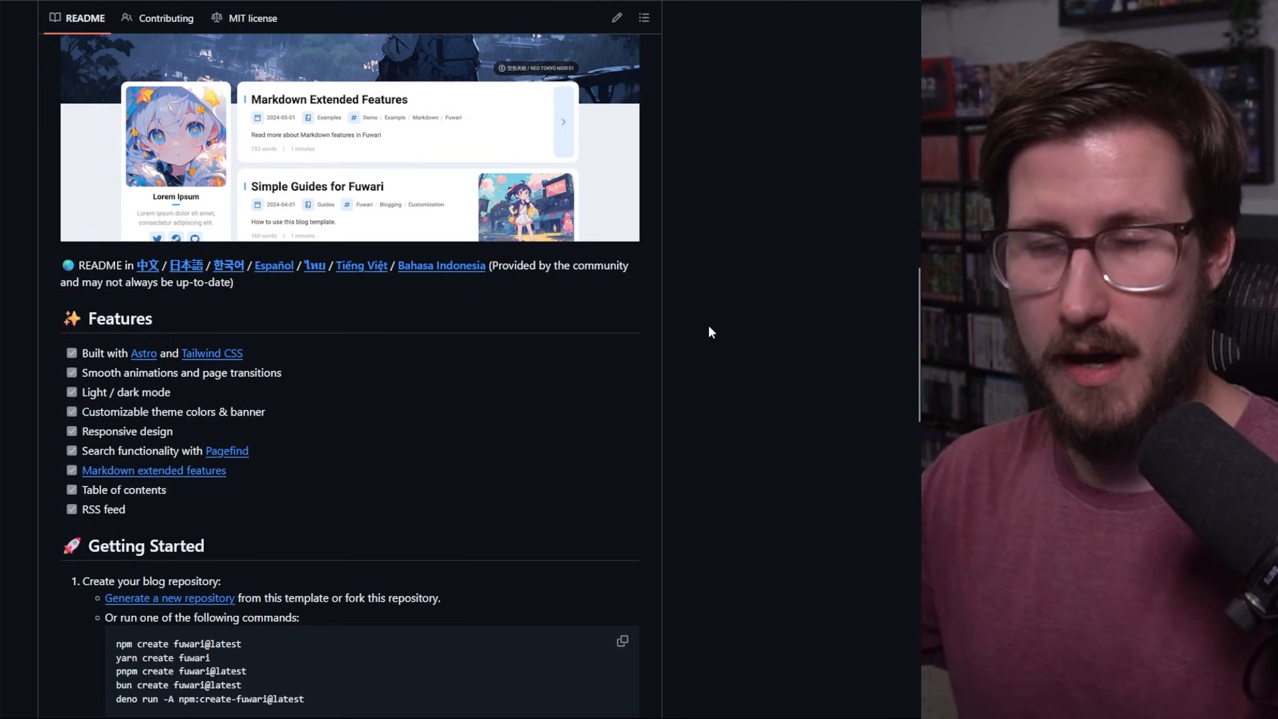
pyautogui.scroll(-5, 709, 325)
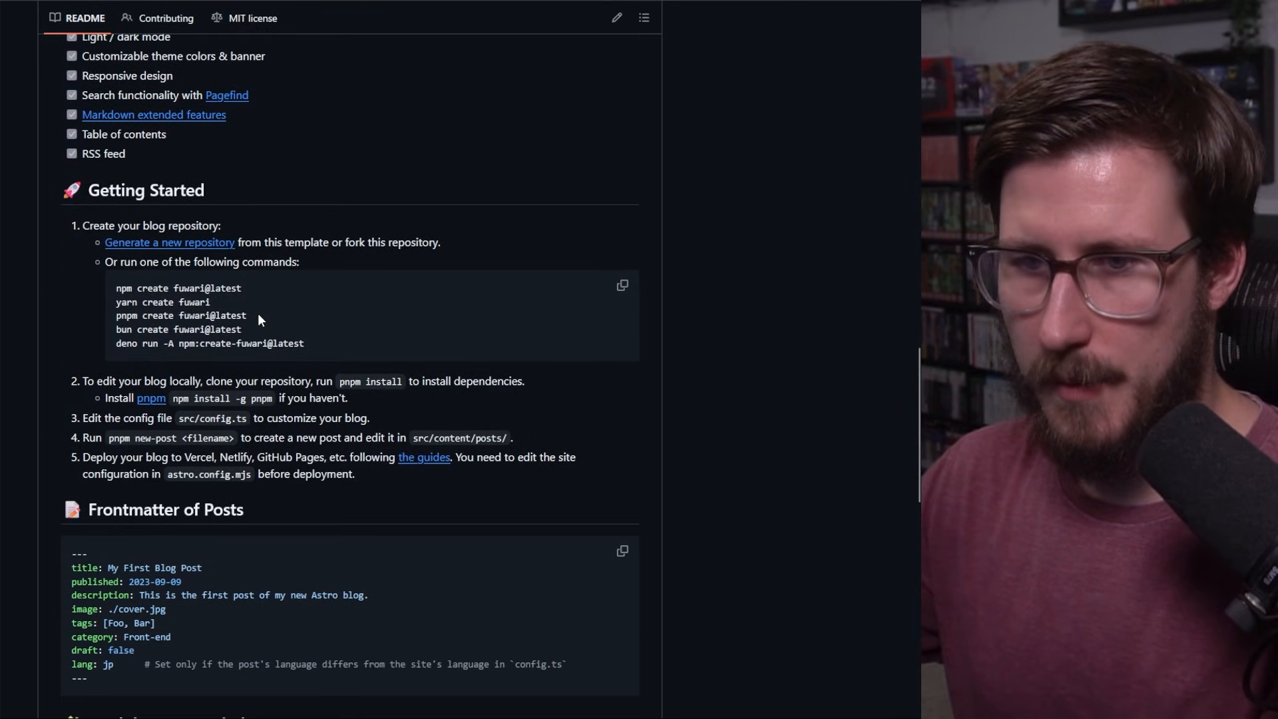
pyautogui.moveTo(258, 314); pyautogui.dragTo(114, 317)
pyautogui.rightClick(170, 315)
pyautogui.click(199, 327)
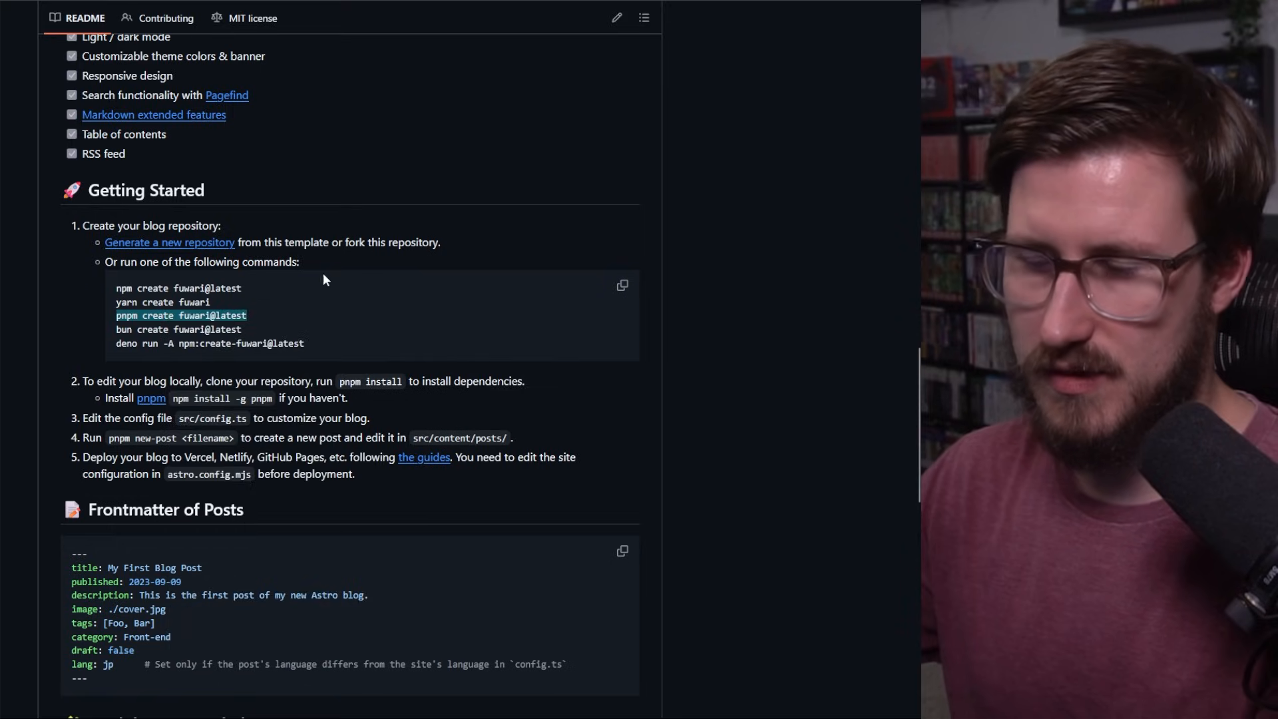
# Switch to Windows PowerShell and run the copied command pnpm create fuwari@latest in the Development folder.
pyautogui.click(461, 718)
pyautogui.moveTo(454, 183); pyautogui.dragTo(474, 152)
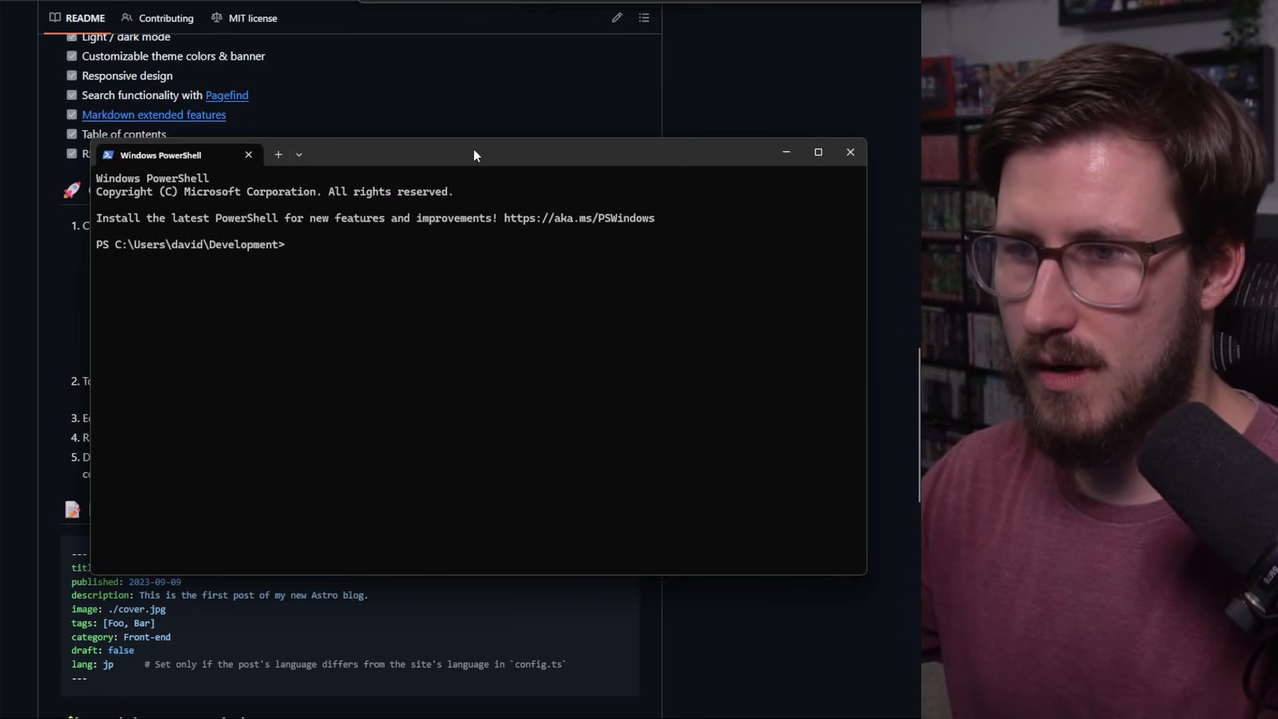
pyautogui.hotkey('ctrl', 'v')
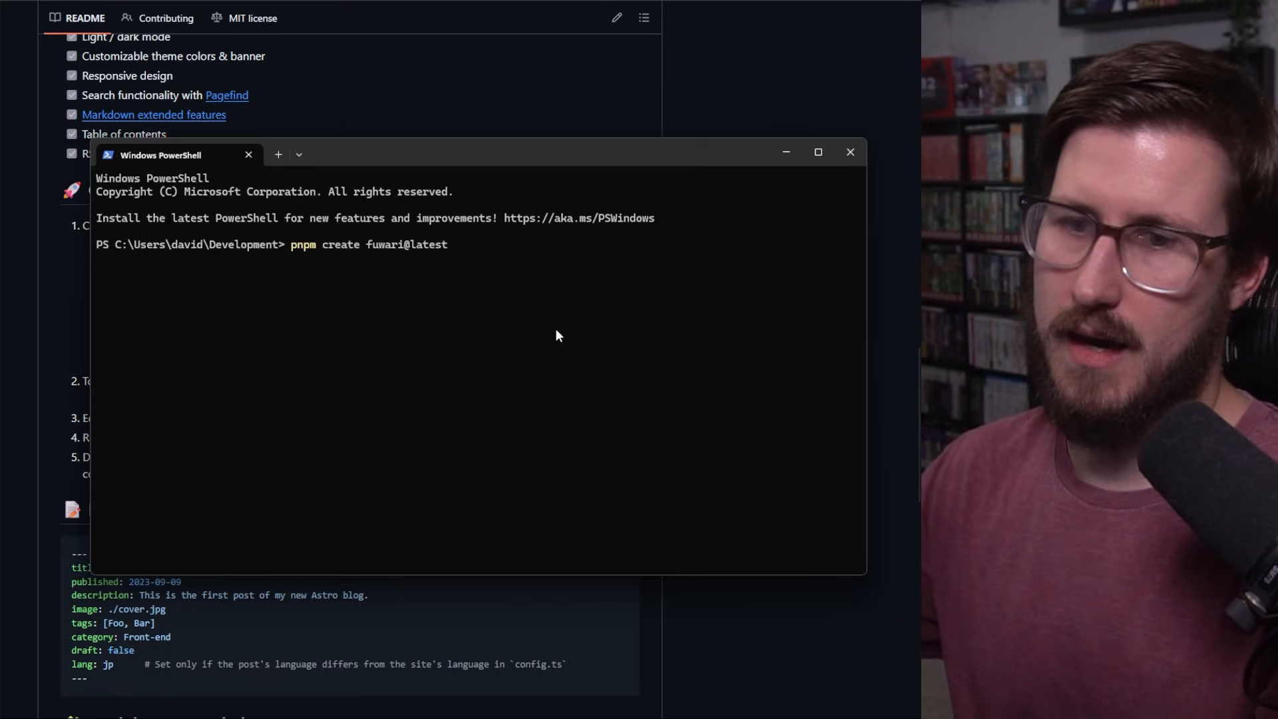
pyautogui.press('Return')
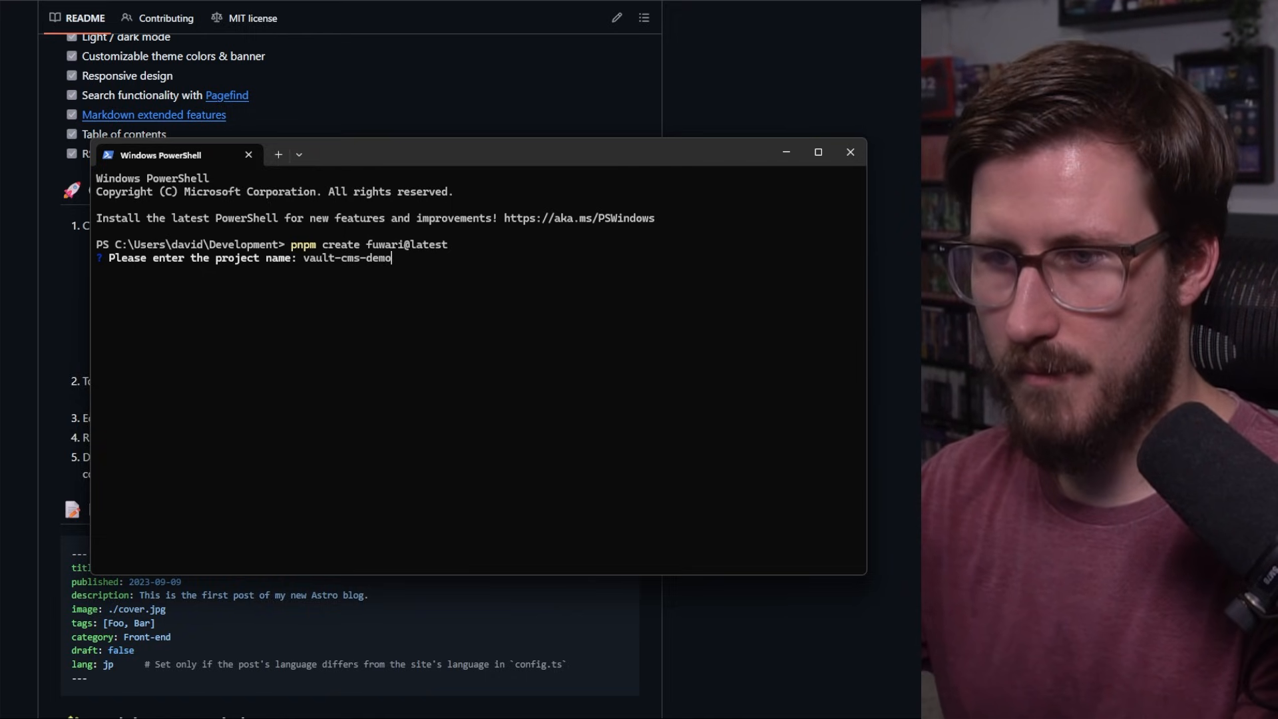
# Name the project vault-cms-demo, with the site title "Vault CMS Demo" and the subtitle "Demonstrating Vault CMS.".
pyautogui.press('Return')
pyautogui.write('Vault CMS Dem')
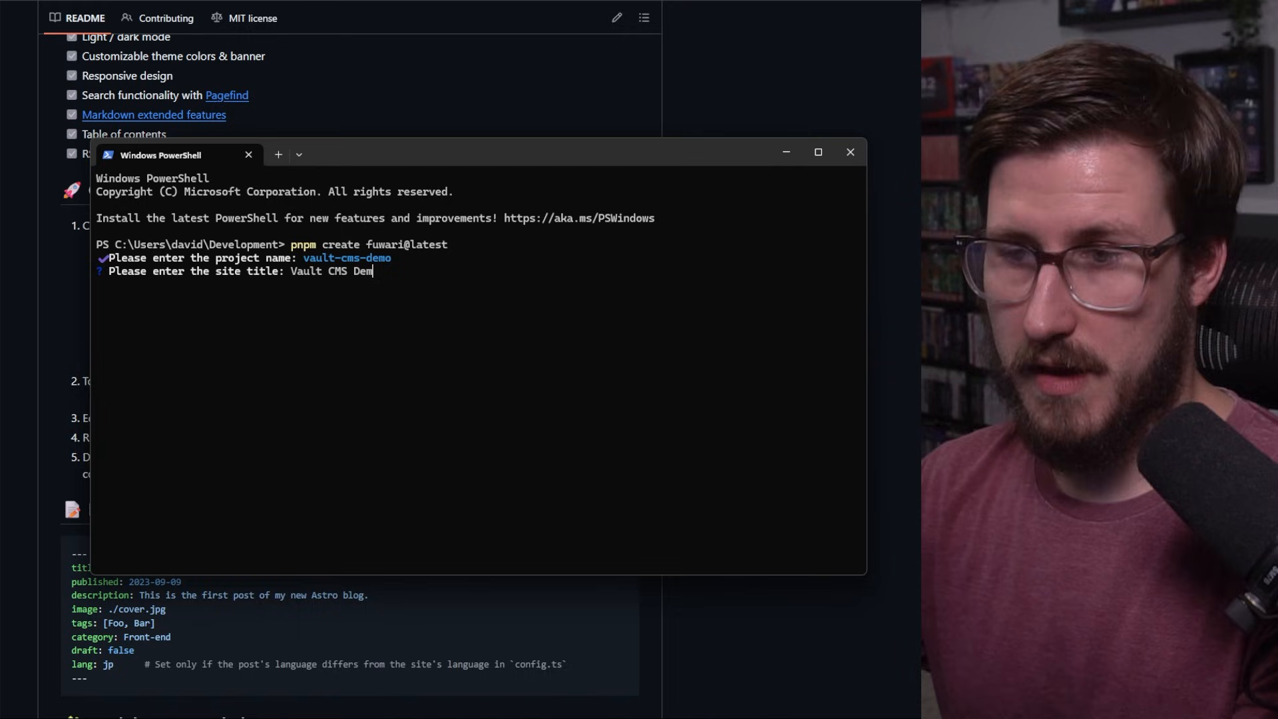
pyautogui.write('o')
pyautogui.press('Return')
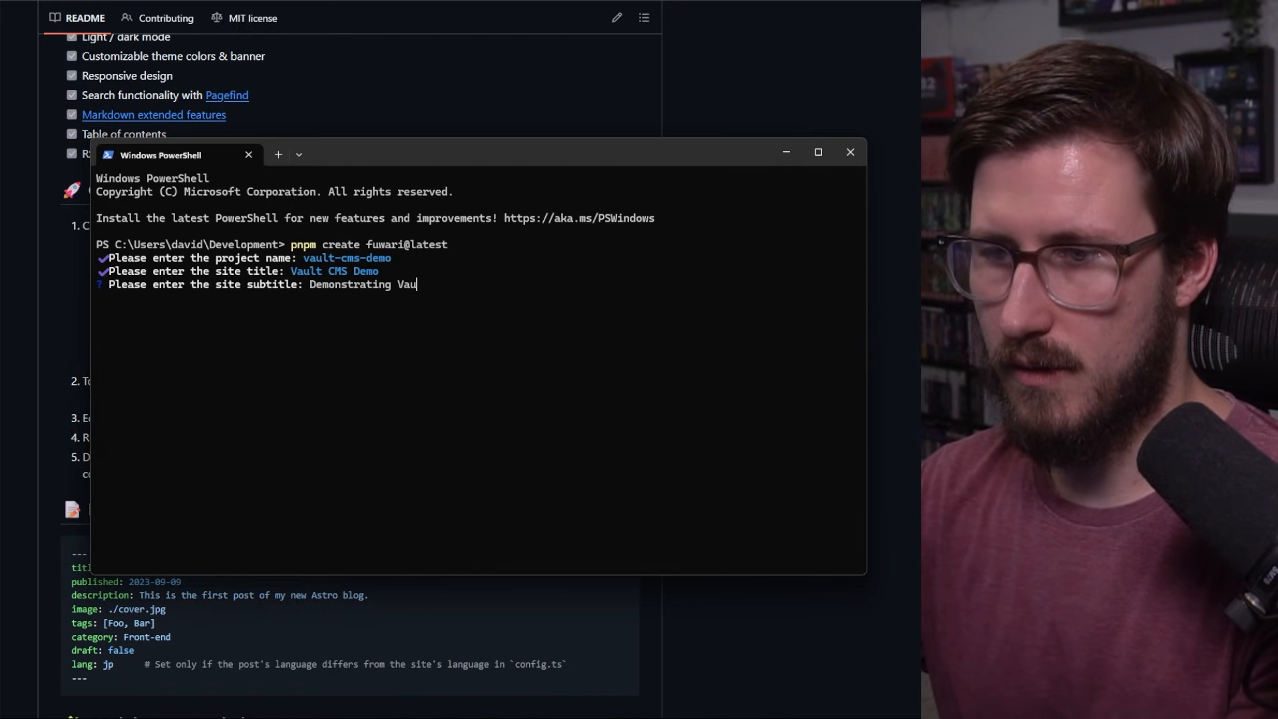
pyautogui.write('Demonstrating Vault CMS.')
pyautogui.press('Return')
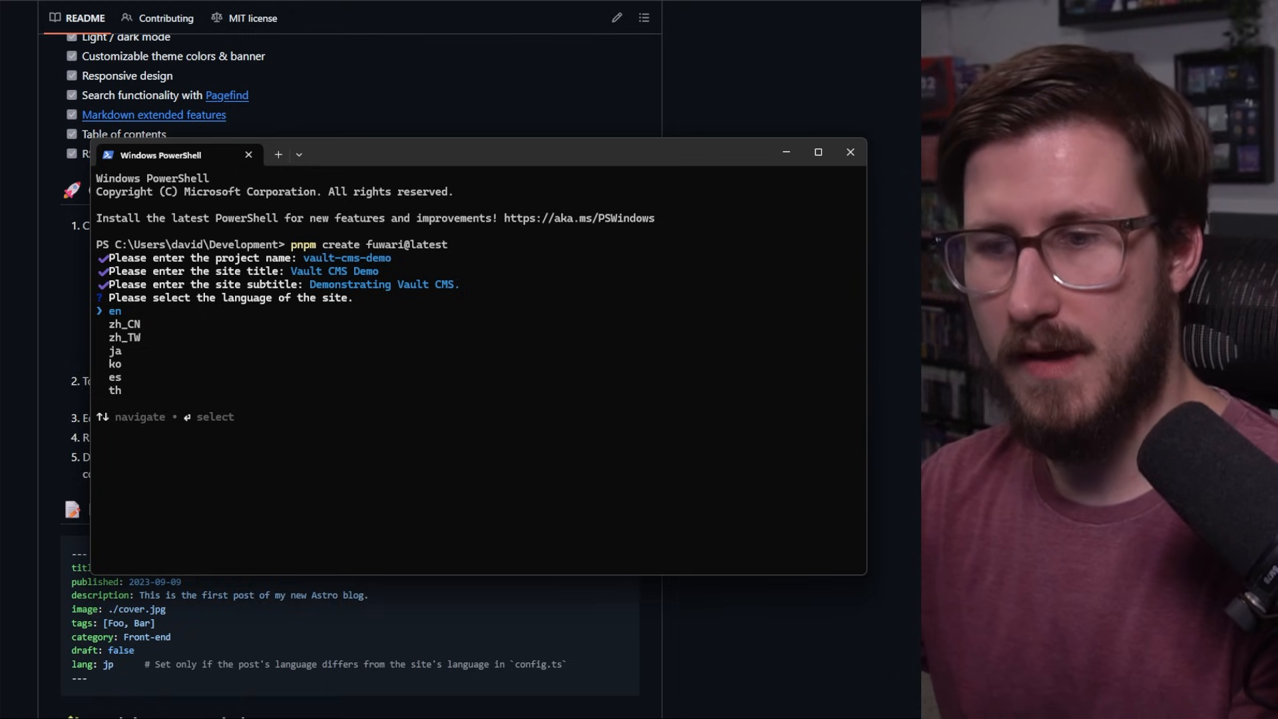
# Choose en as the site language, accept installing dependencies, and decline initializing Git.
pyautogui.press('Return')
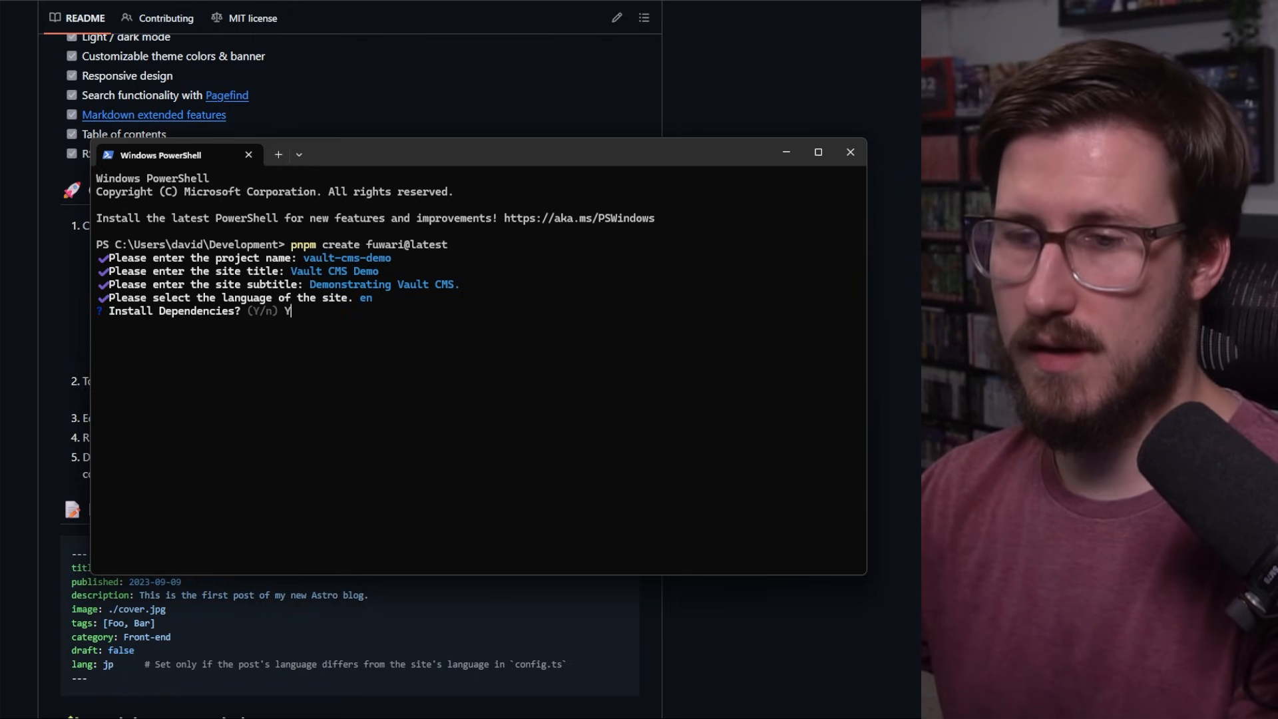
pyautogui.write('Y')
pyautogui.press('Return')
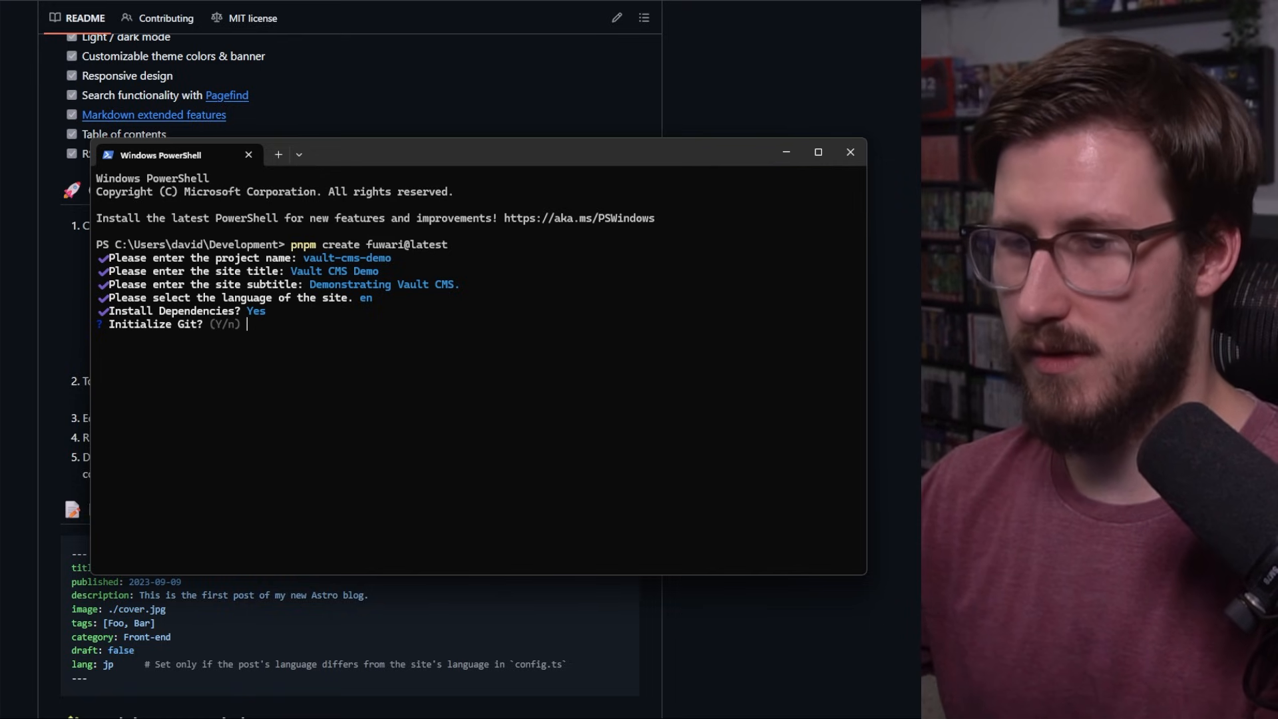
pyautogui.press('Return')
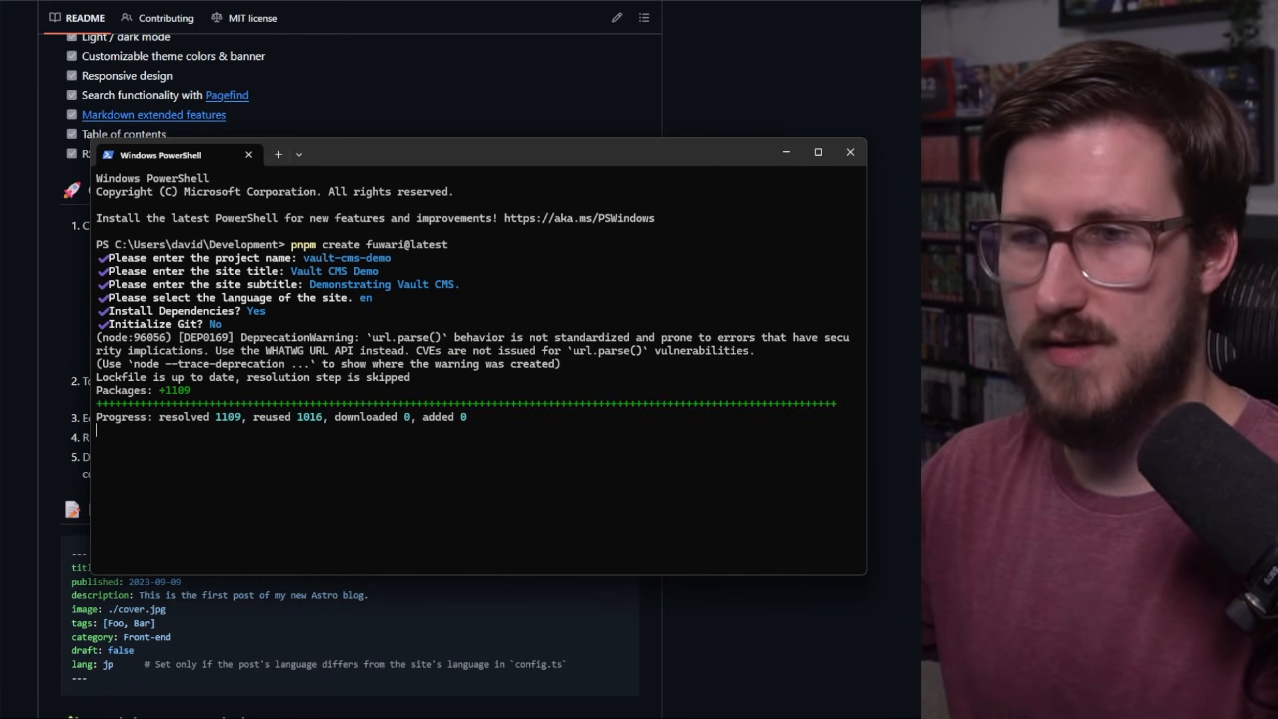
# Copy the pnpm installer command from the Vault CMS website and return to Windows PowerShell.
pyautogui.click(712, 119)
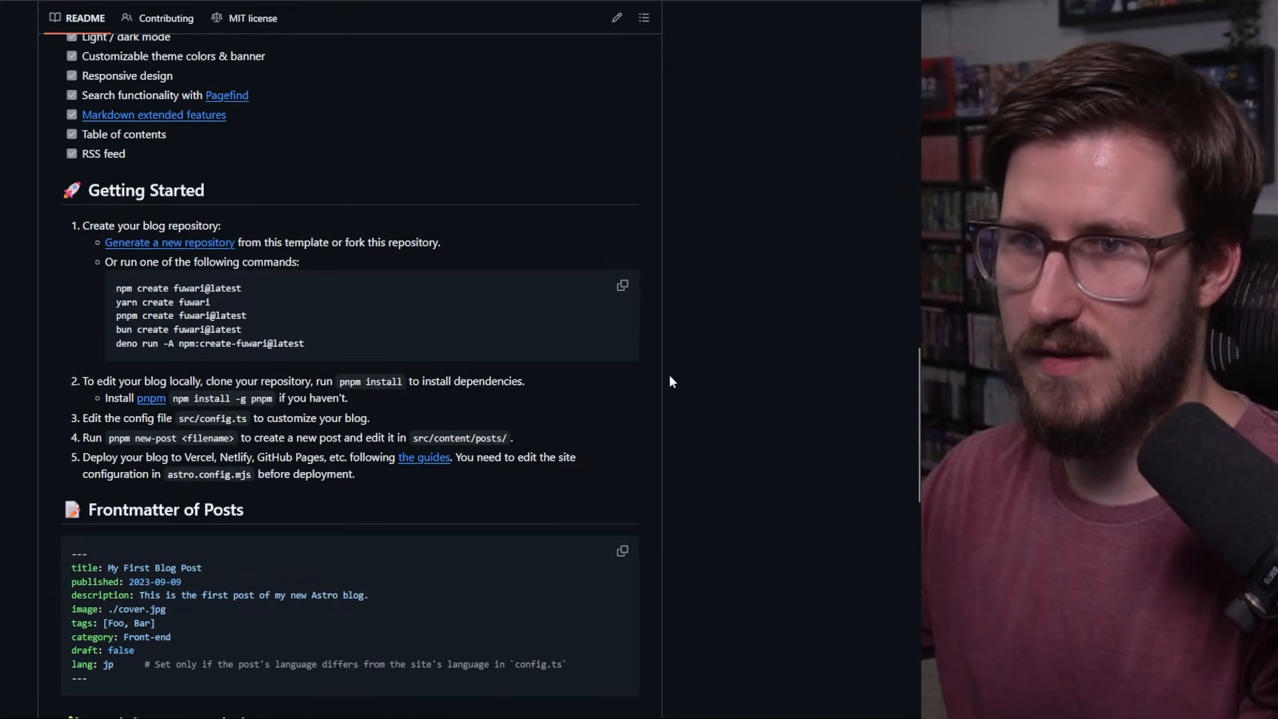
pyautogui.hotkey('ctrl', 'Tab')
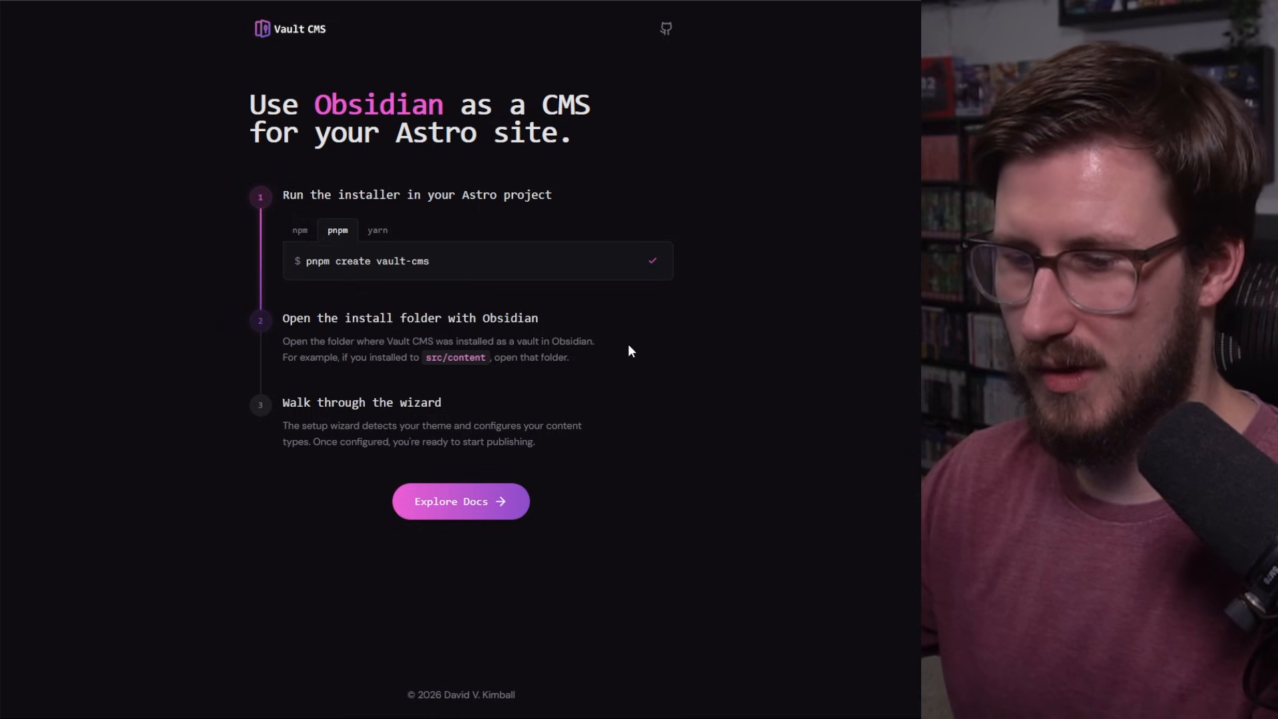
pyautogui.hotkey('alt', 'Tab')
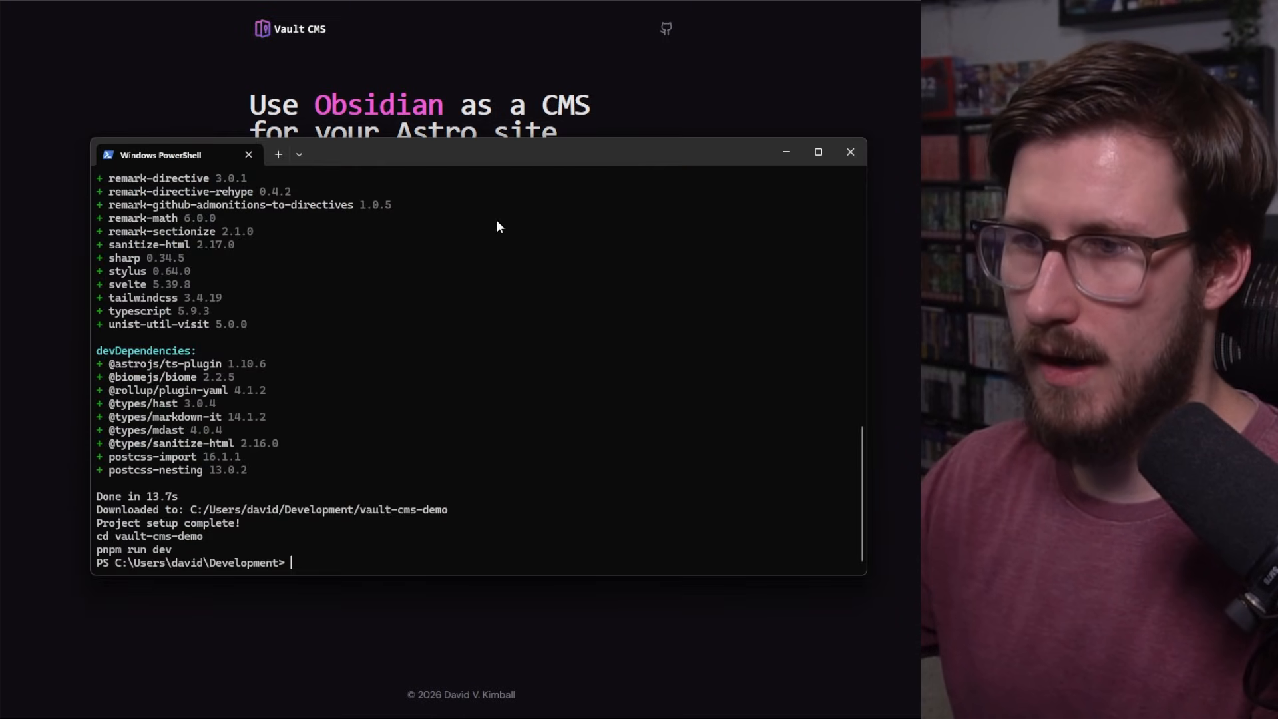
# Change the terminal's working directory to vault-cms-demo.
pyautogui.moveTo(515, 159); pyautogui.dragTo(509, 131)
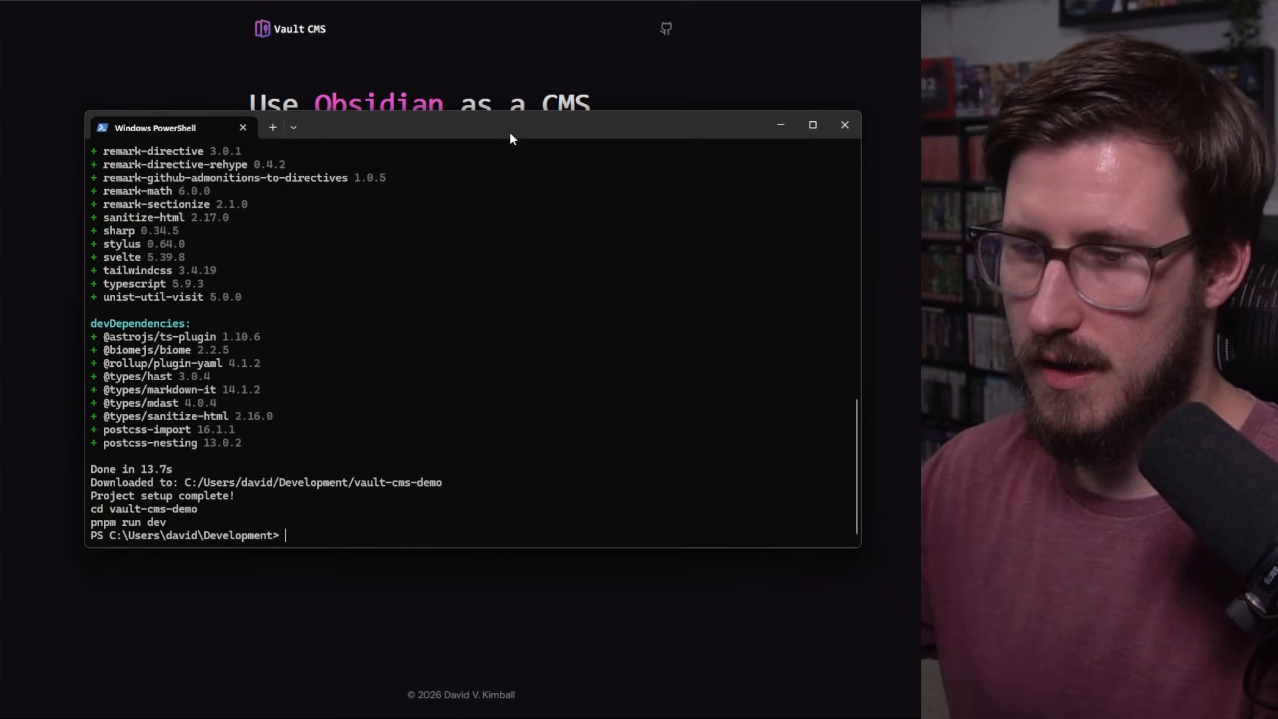
pyautogui.write('cd vau')
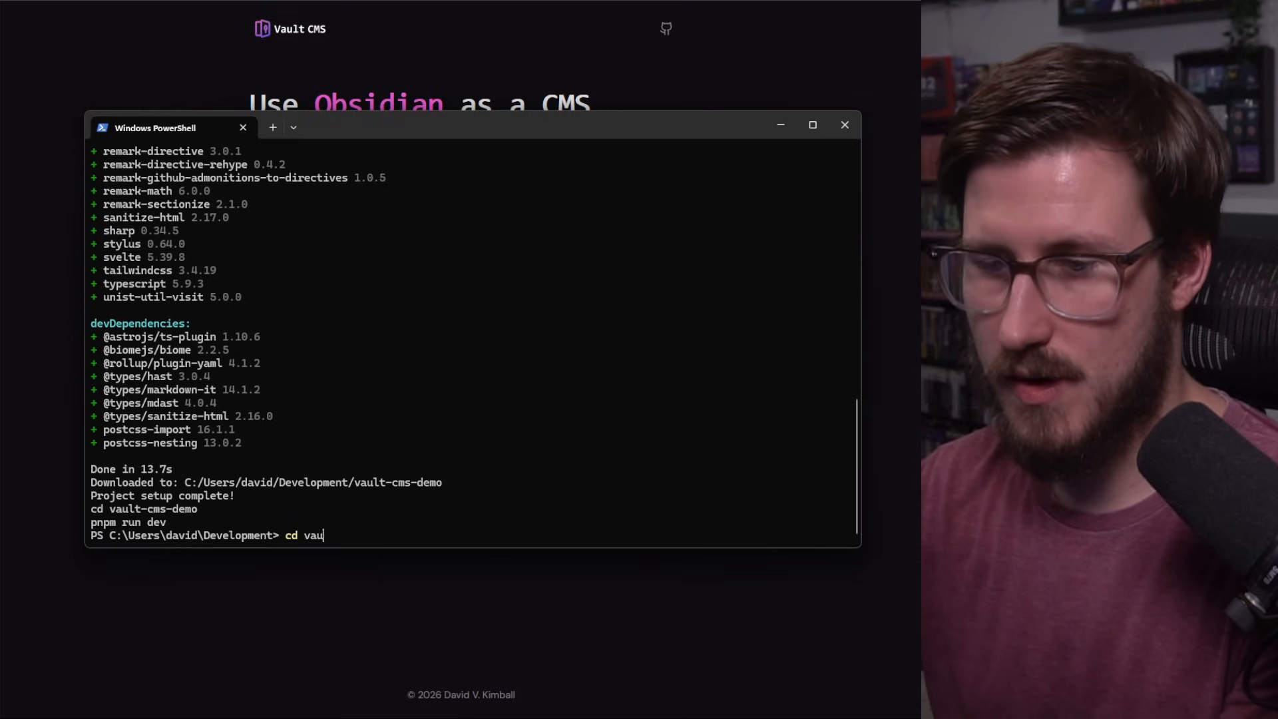
pyautogui.write('lt-cms-va')
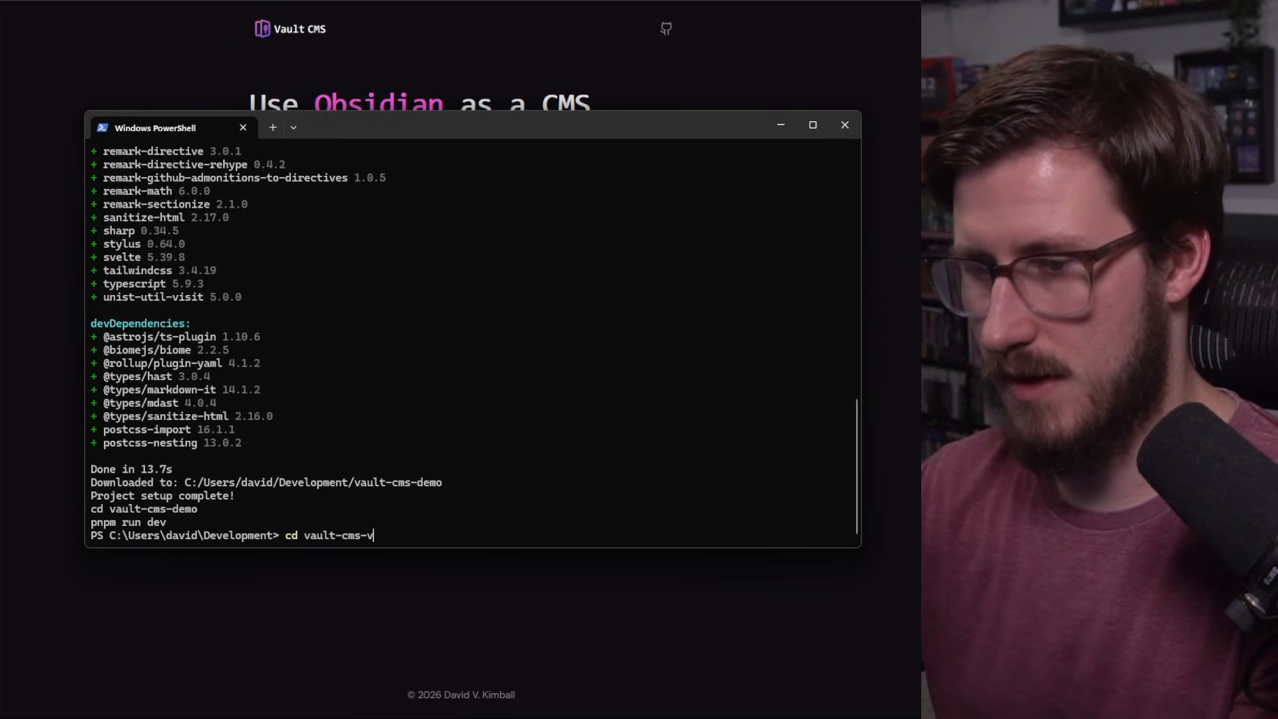
pyautogui.press('Return')
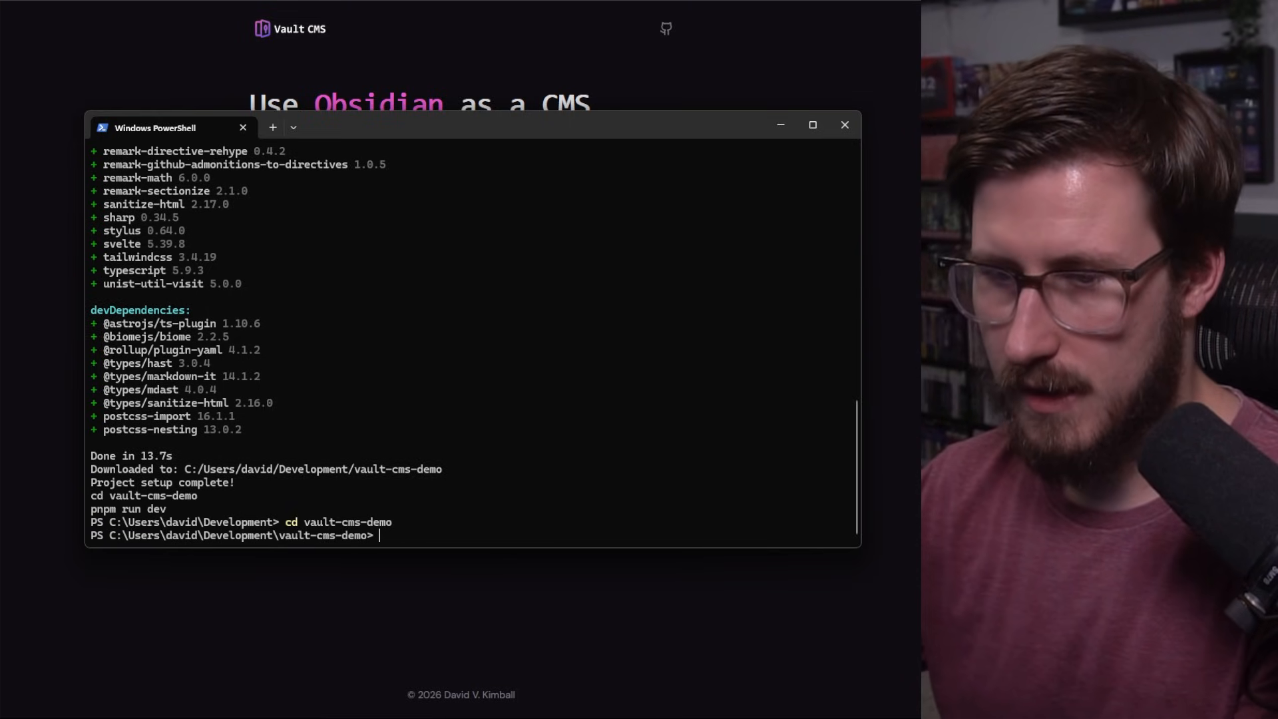
# Run pnpm create vault-cms without a preset template and install it into src/content.
pyautogui.write('pnpm create vault-cms')
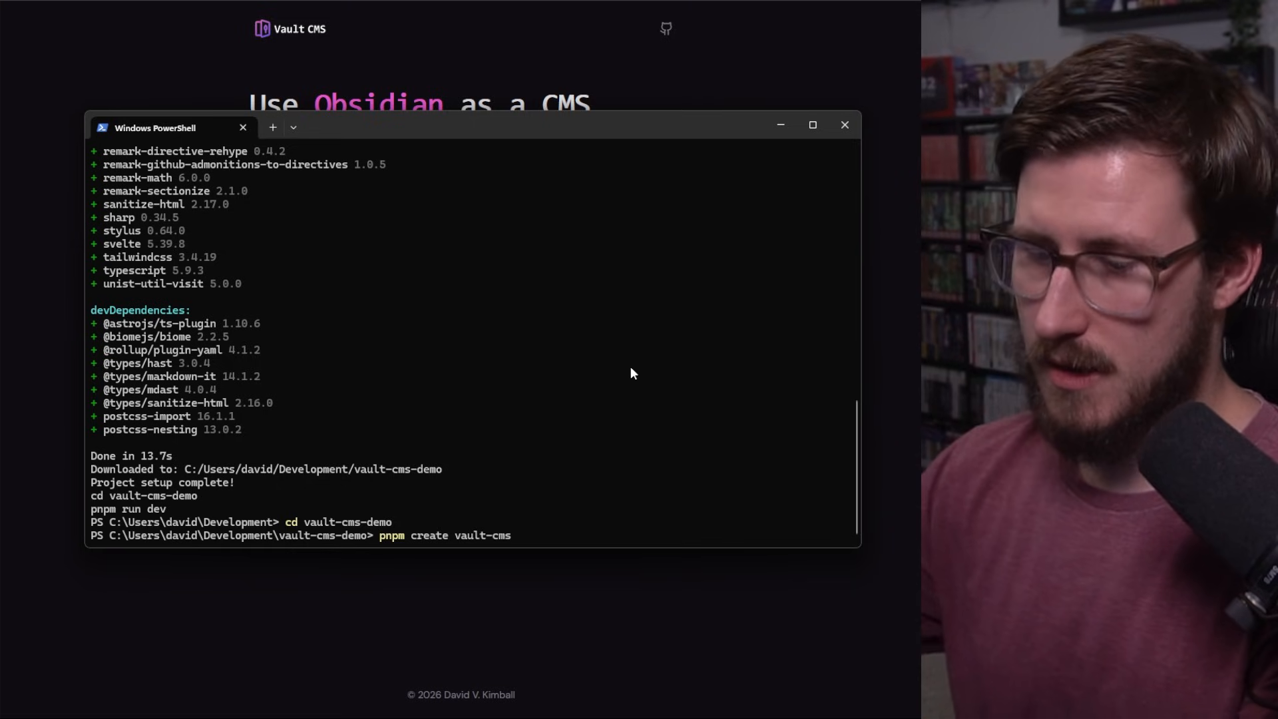
pyautogui.press('Return')
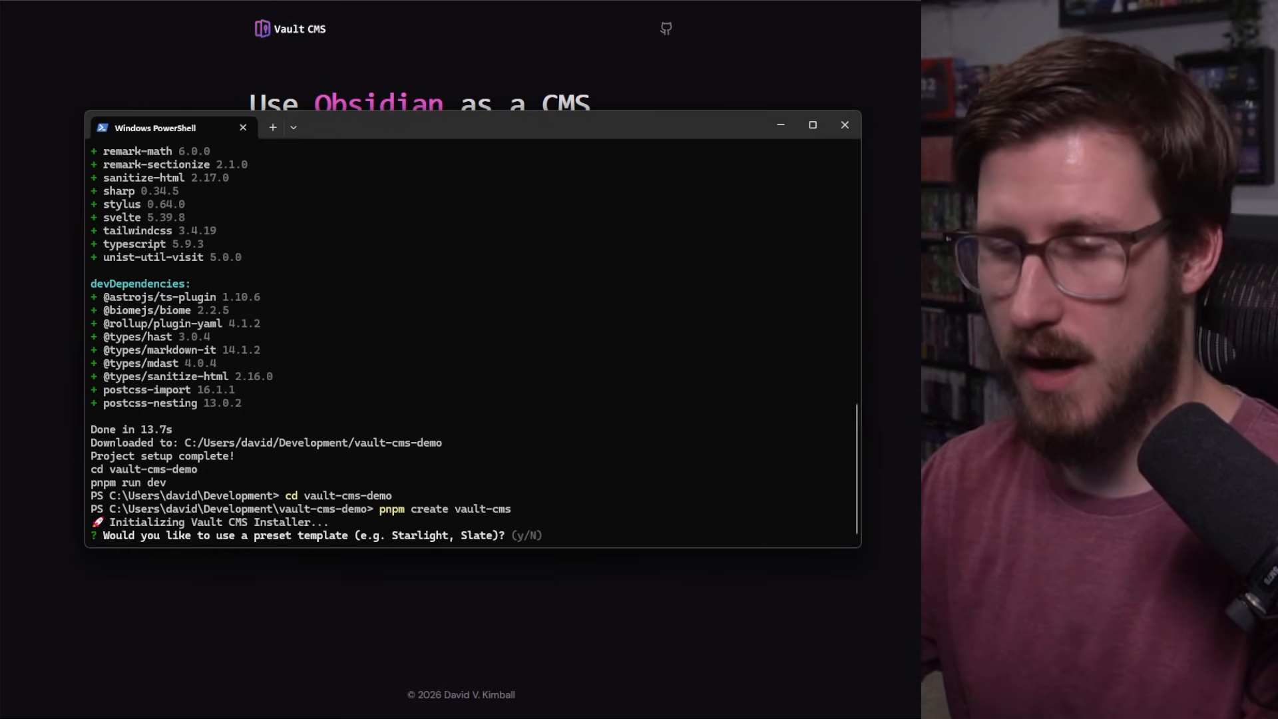
pyautogui.press('Return')
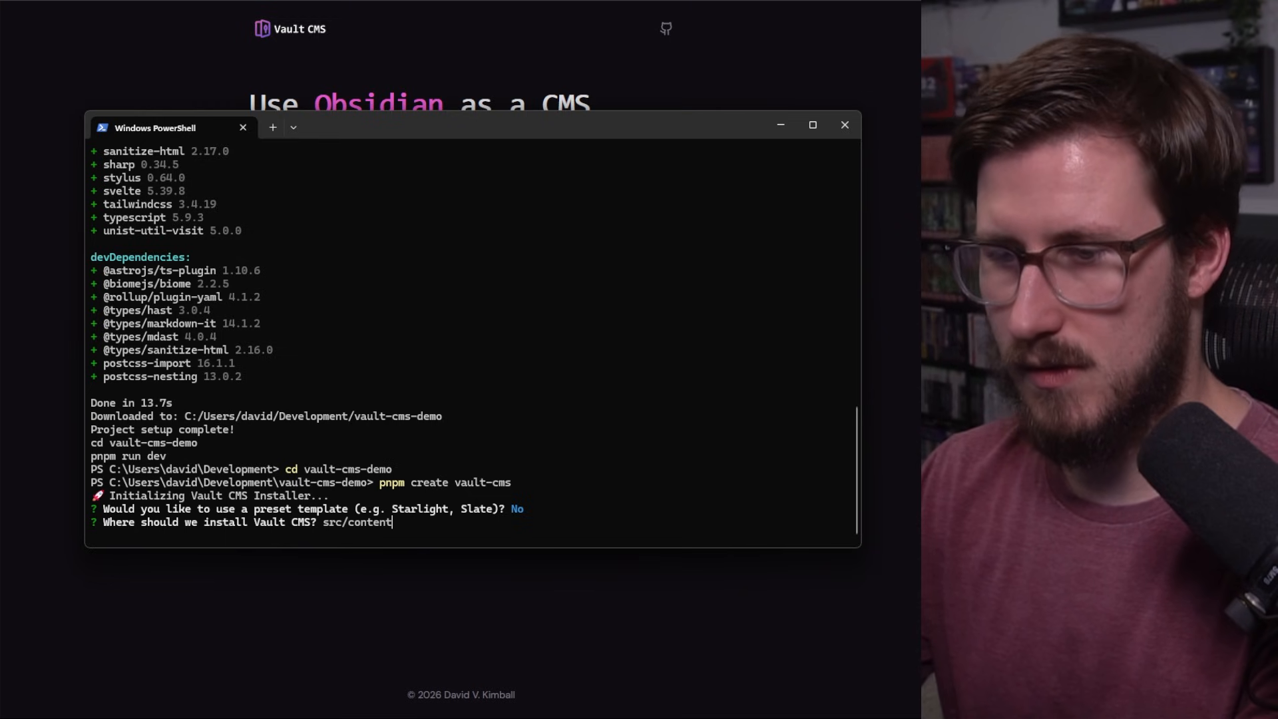
pyautogui.press('Return')
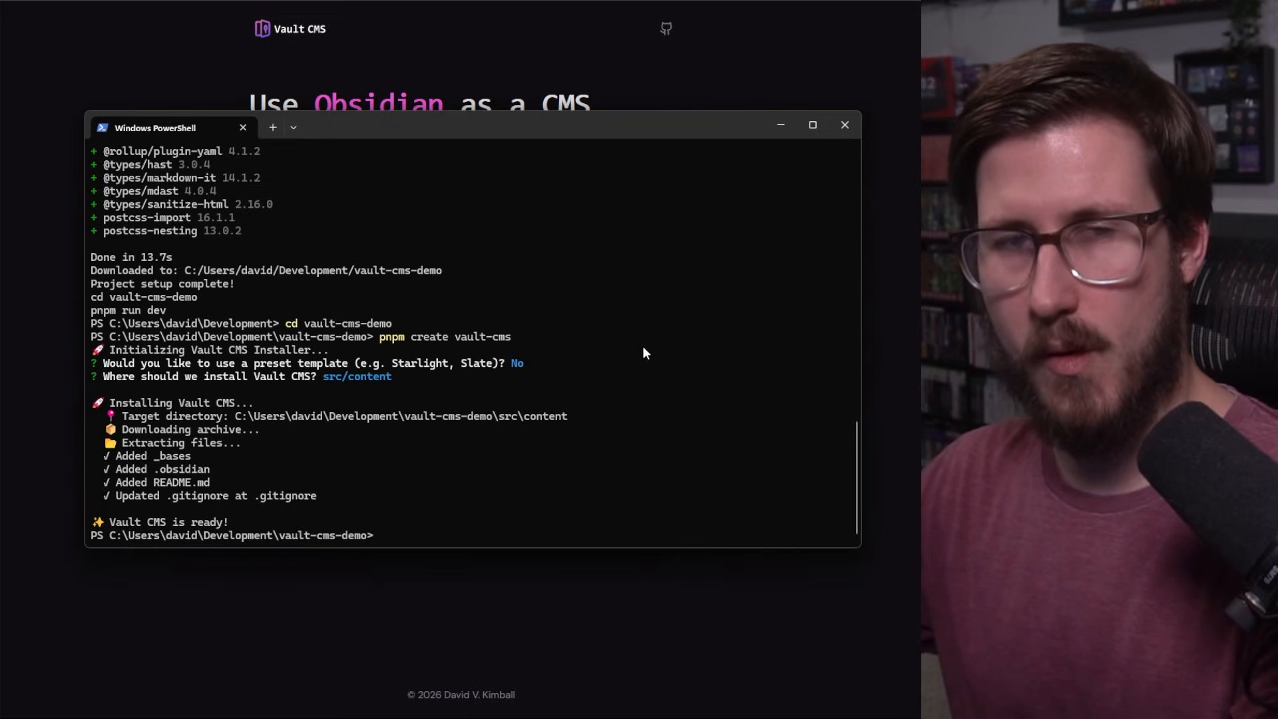
# Switch to Obsidian and open the project folder vault-cms-demo/src/content as a vault.
pyautogui.click(788, 126)
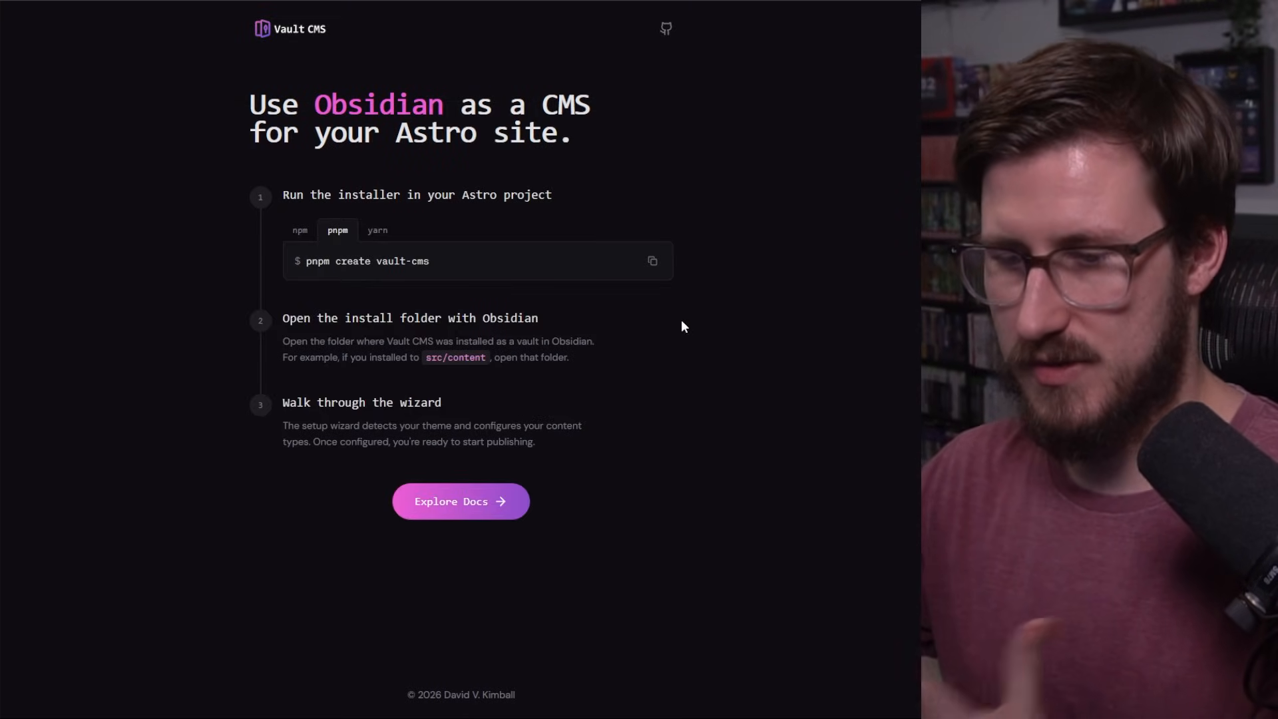
pyautogui.hotkey('alt', 'Tab')
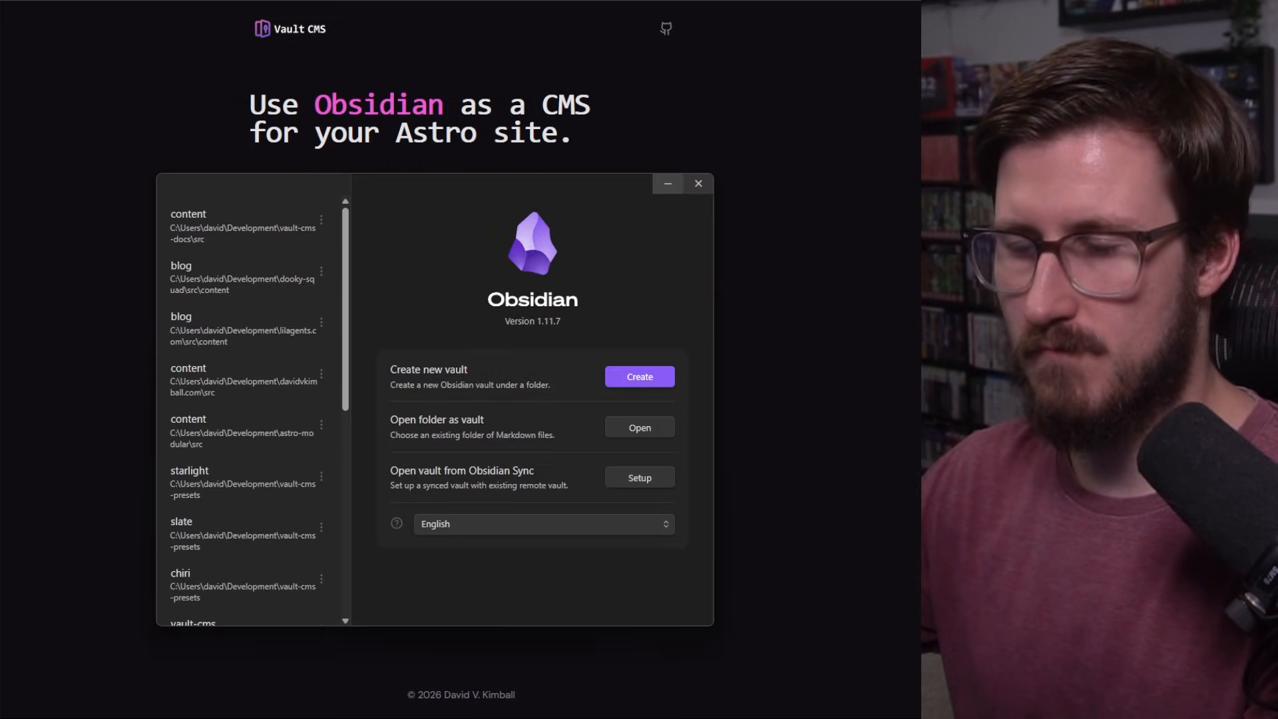
pyautogui.click(638, 431)
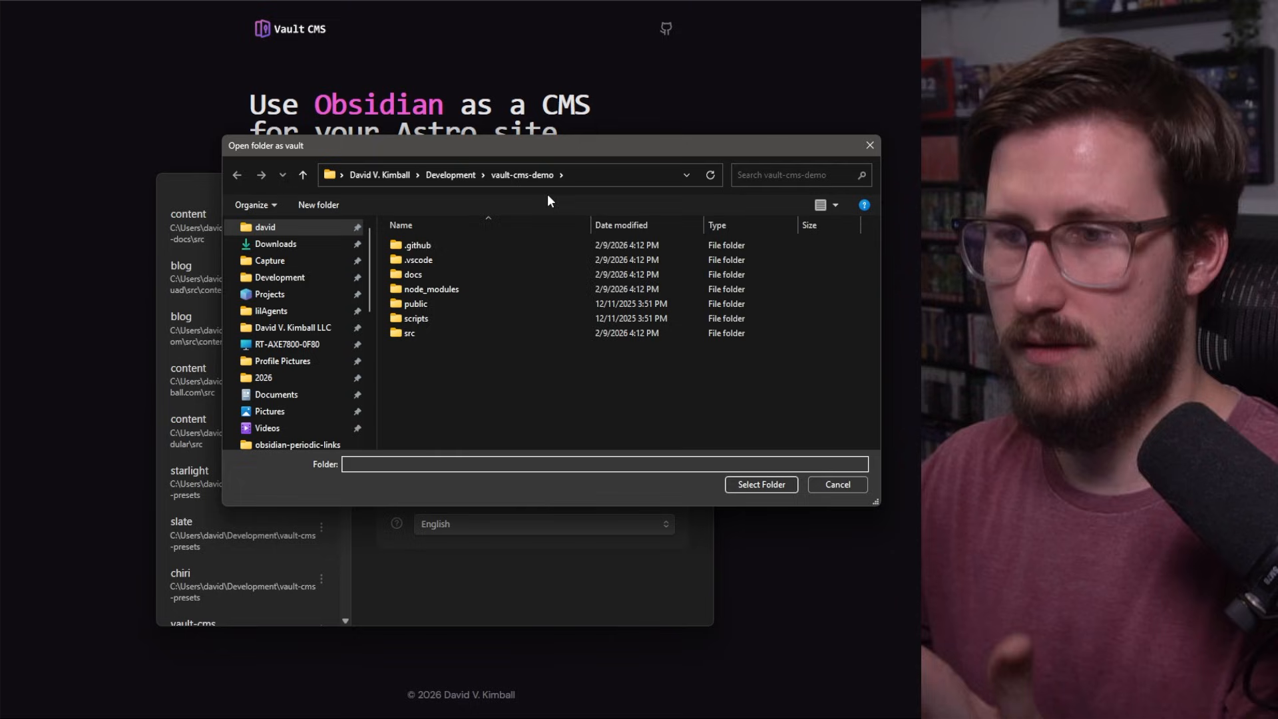
pyautogui.doubleClick(445, 333)
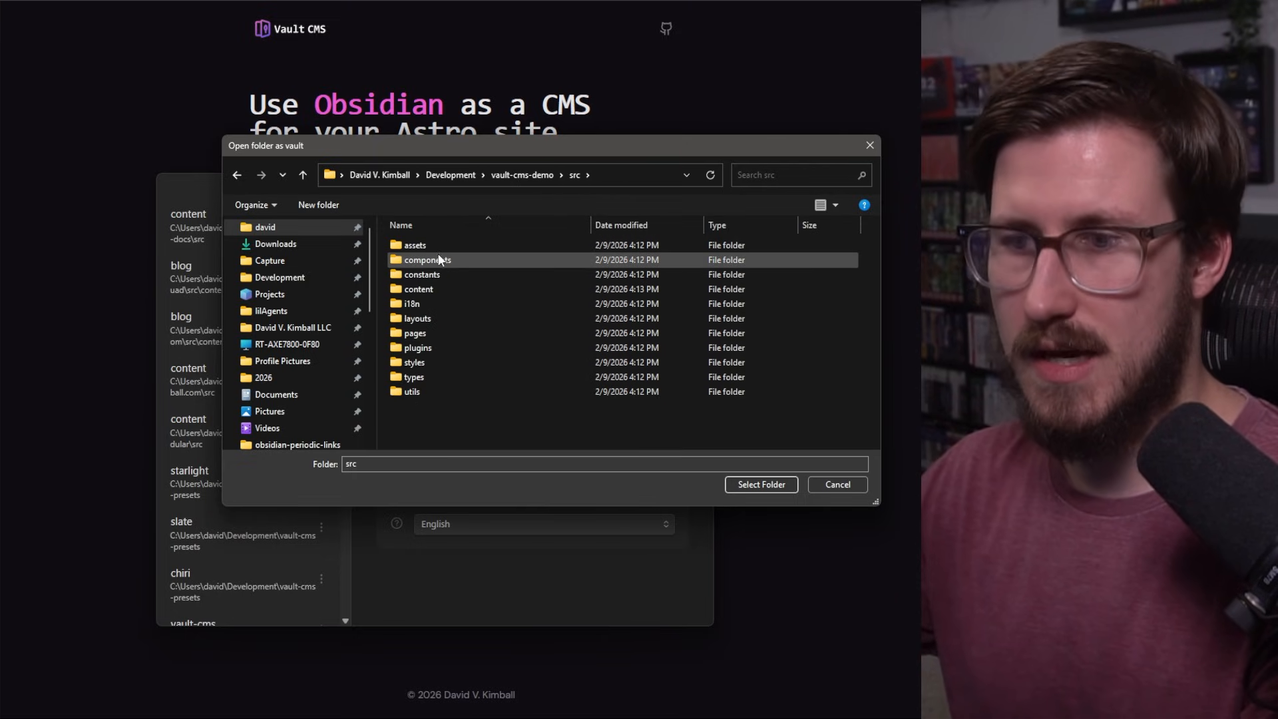
pyautogui.doubleClick(432, 287)
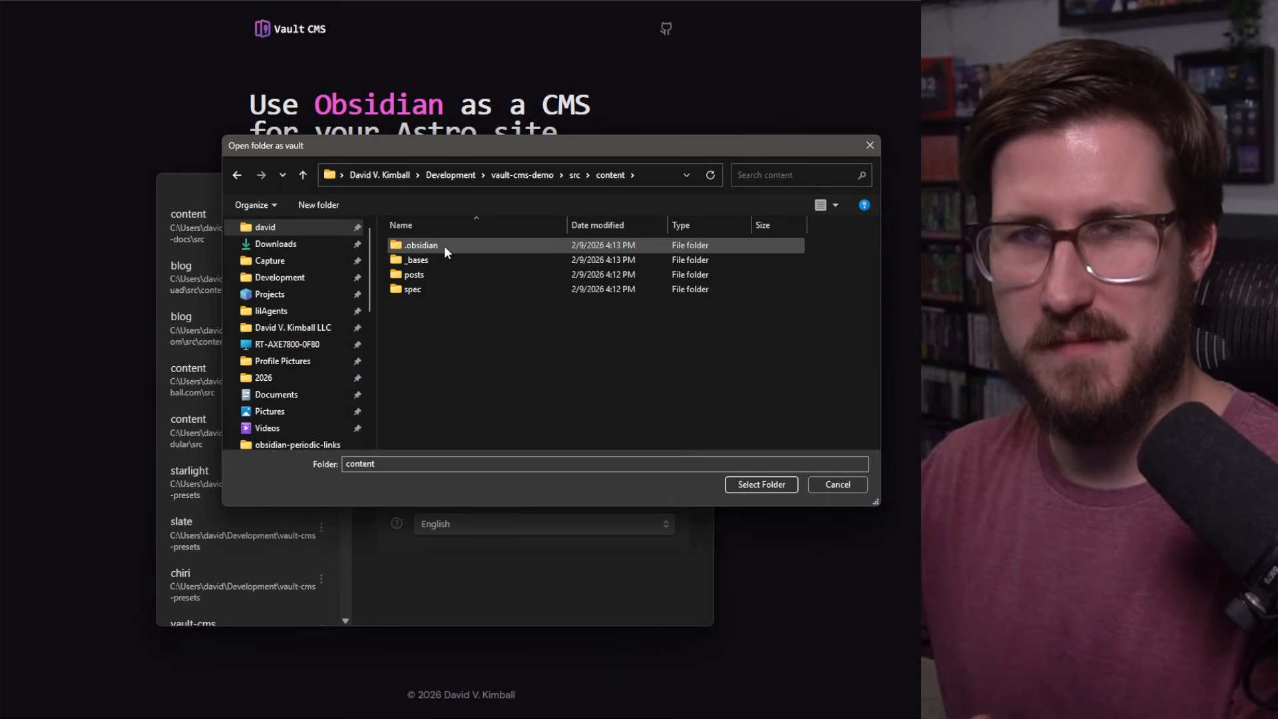
pyautogui.click(753, 484)
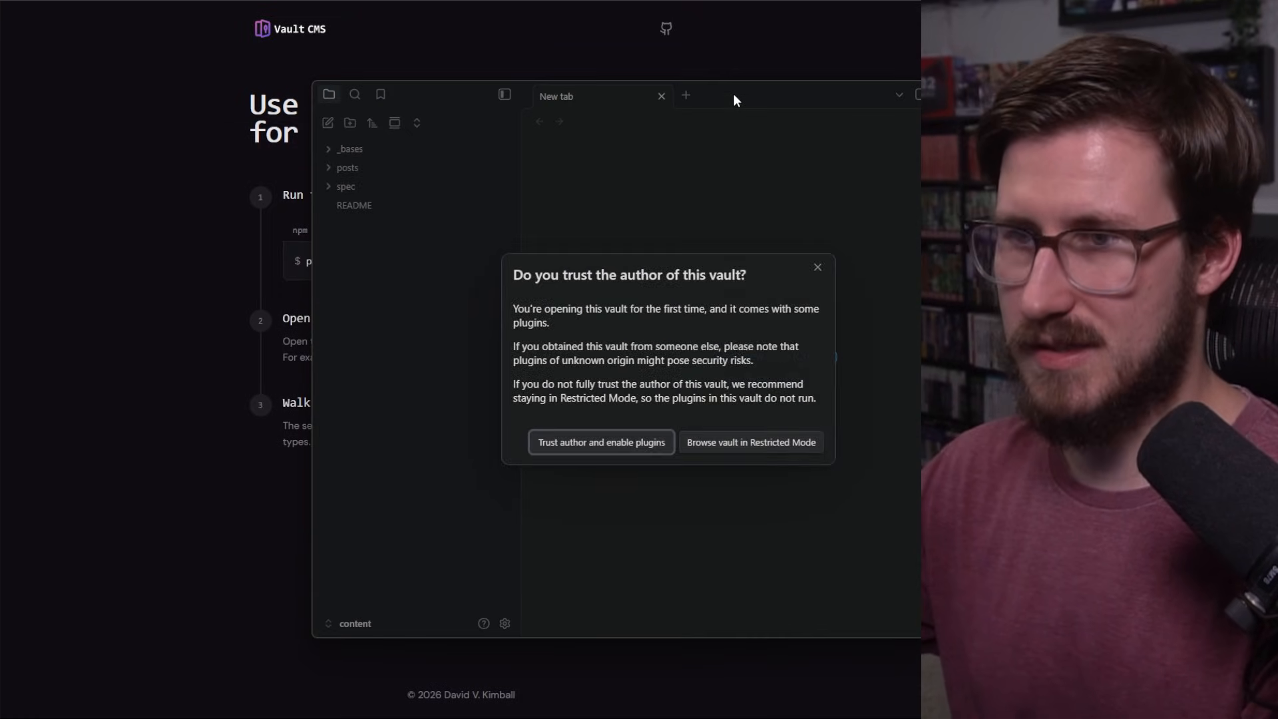
# Trust the vault's author with plugins enabled and start the Vault CMS setup wizard.
pyautogui.moveTo(732, 97); pyautogui.dragTo(579, 95)
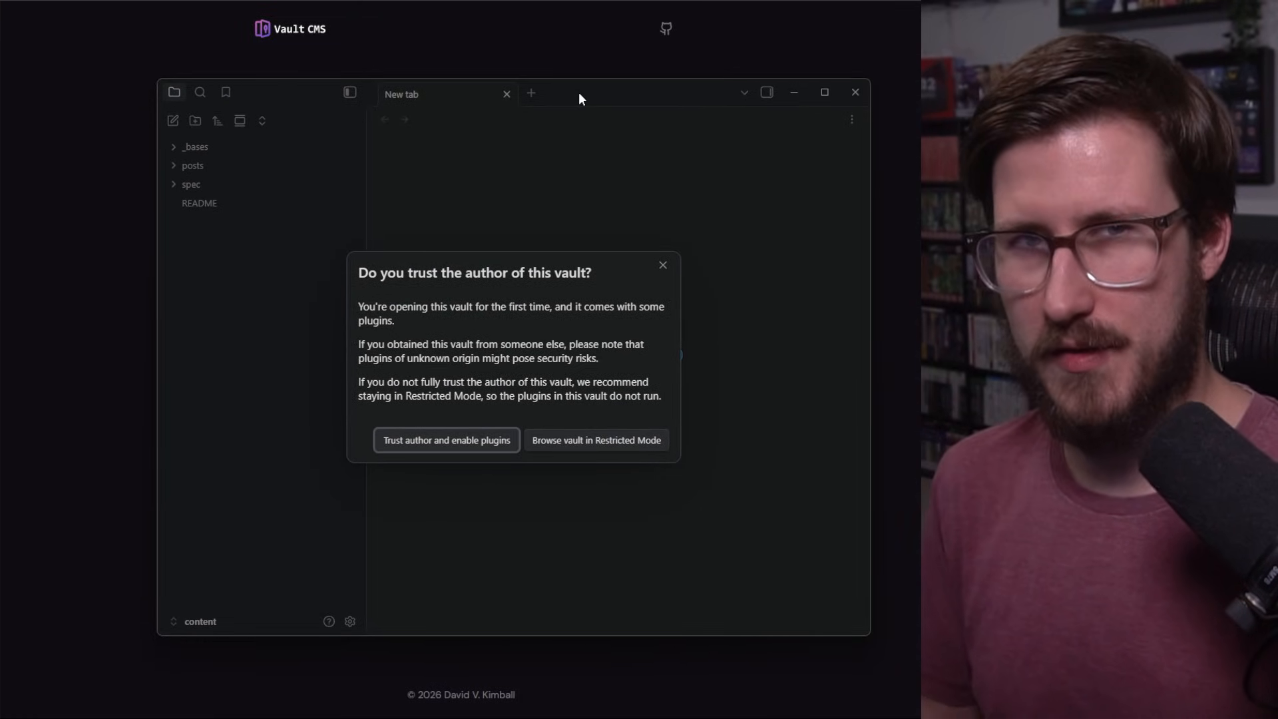
pyautogui.click(454, 440)
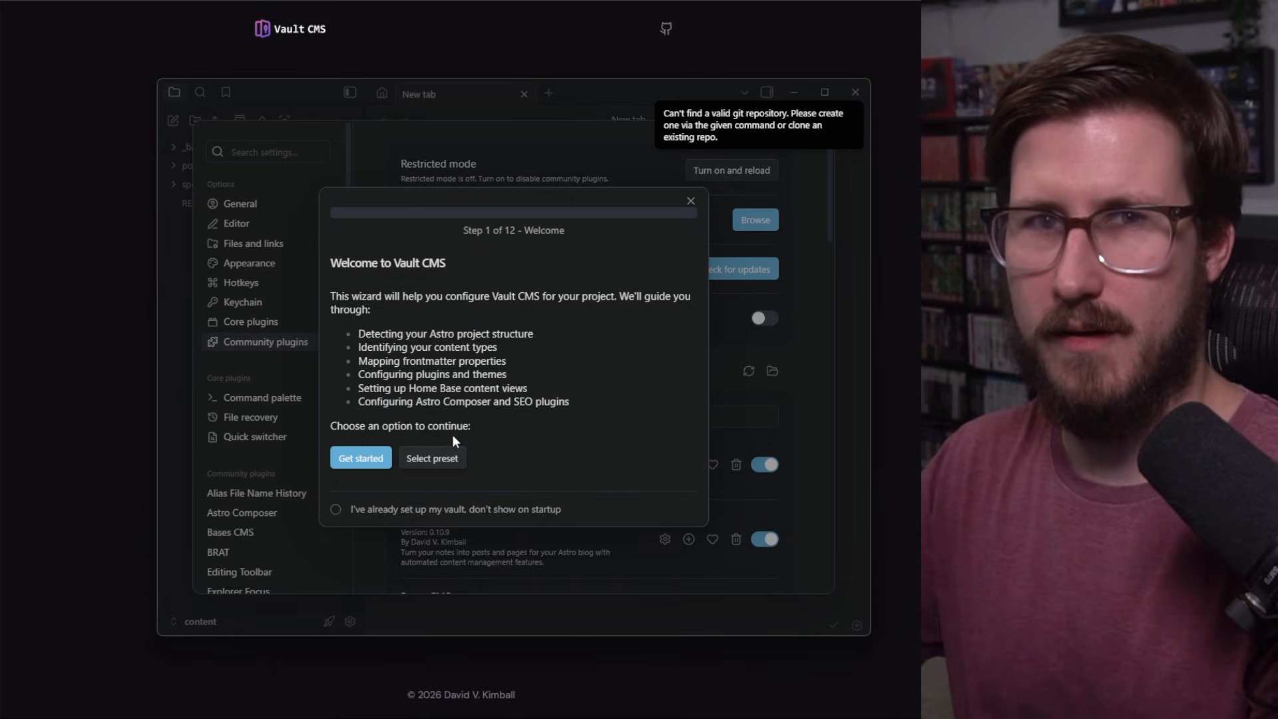
pyautogui.click(373, 458)
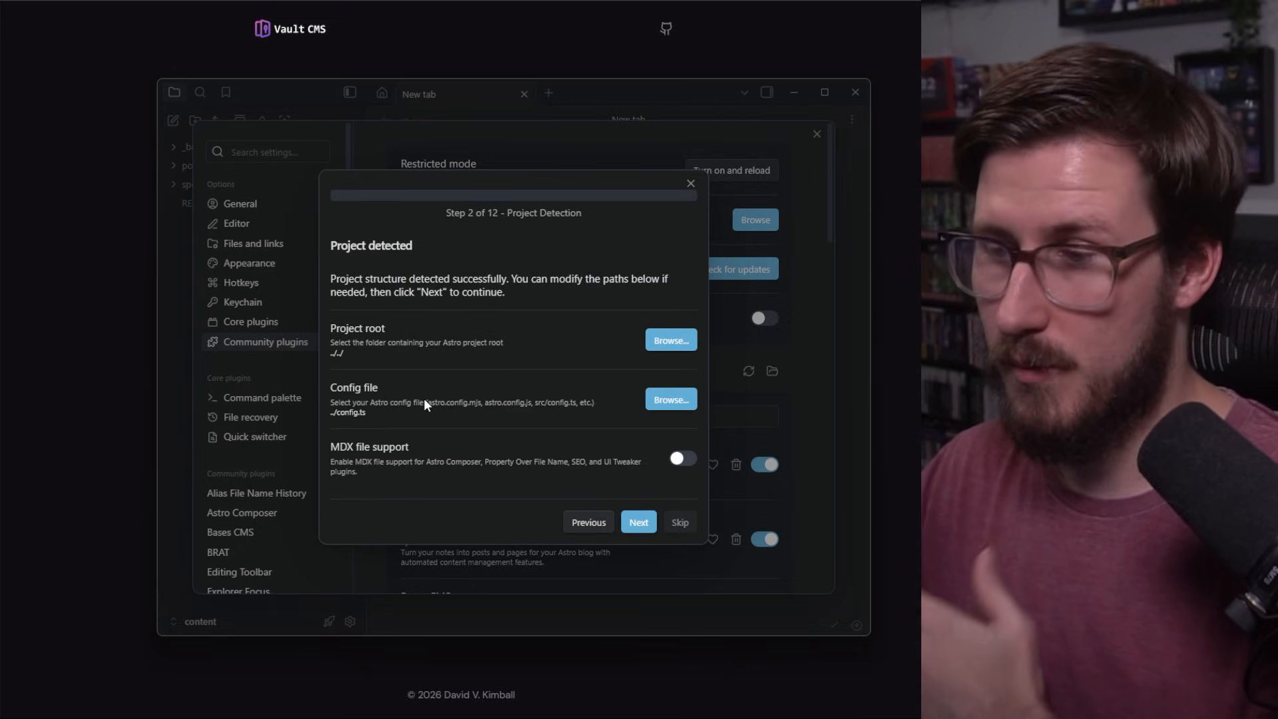
pyautogui.click(660, 402)
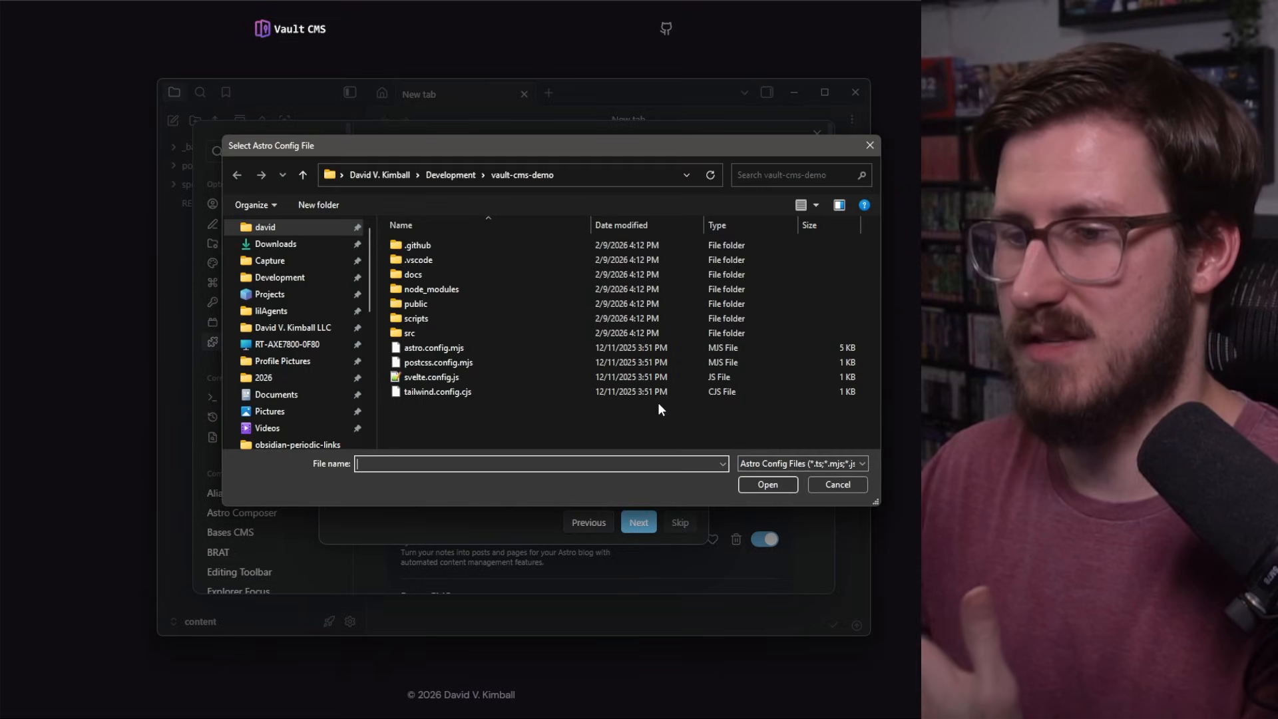
pyautogui.click(466, 347)
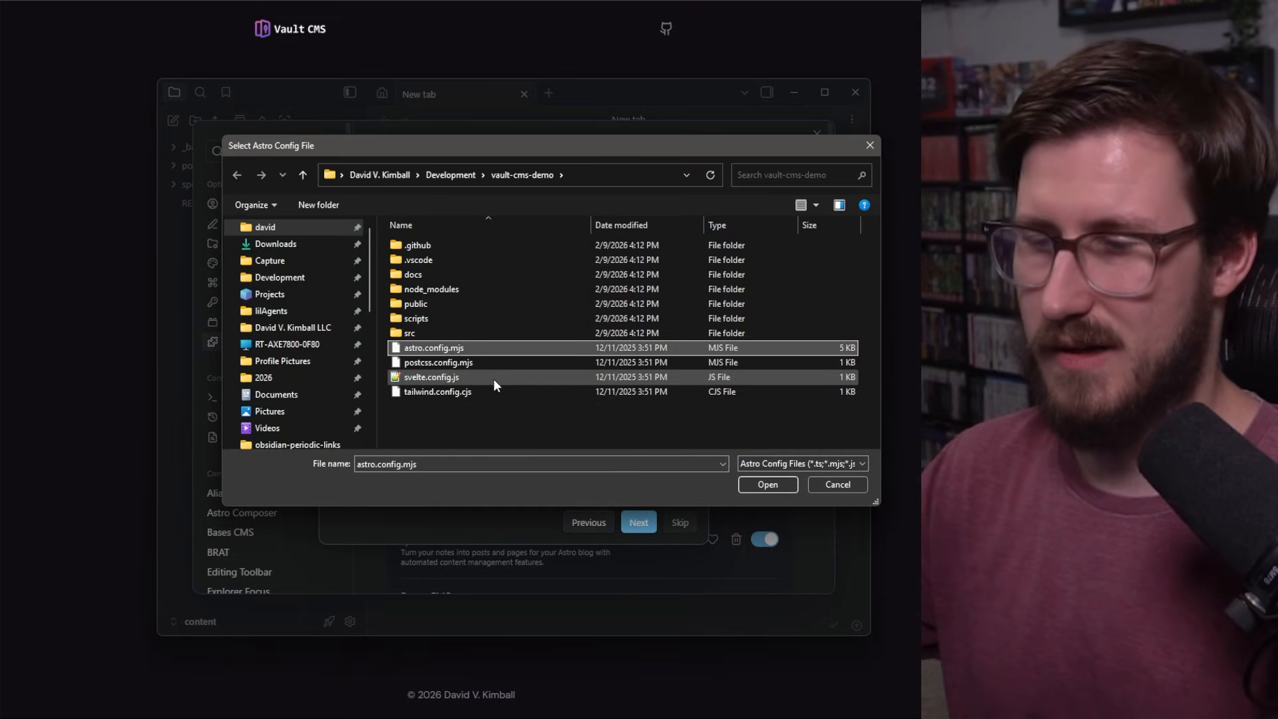
pyautogui.click(855, 488)
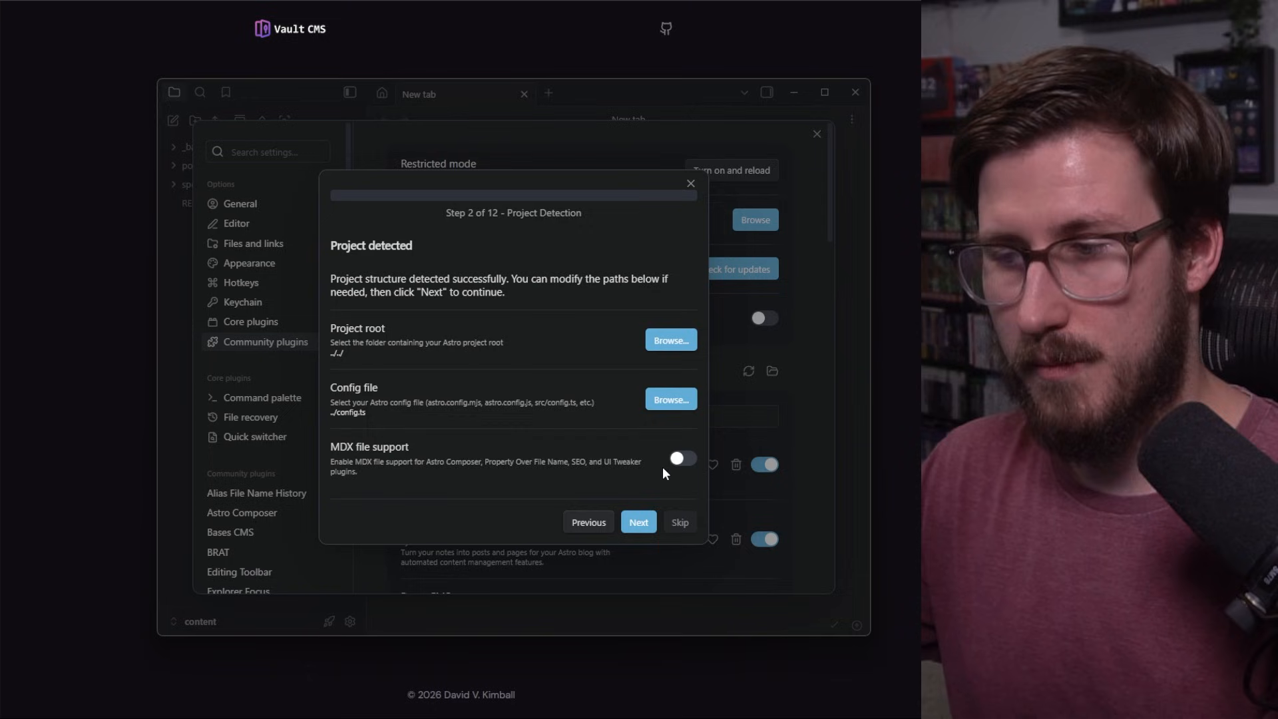
# Accept the detected project paths and set attachment handling to Same folder as current file.
pyautogui.click(640, 523)
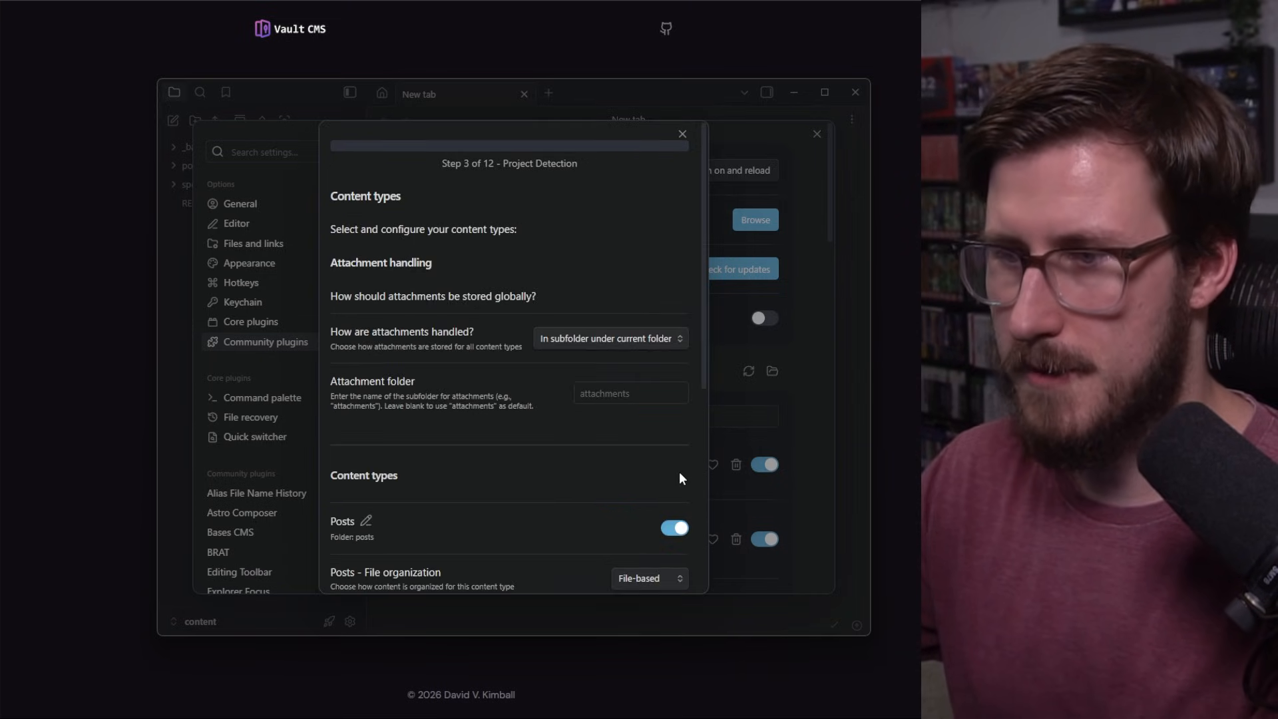
pyautogui.click(630, 337)
pyautogui.click(593, 335)
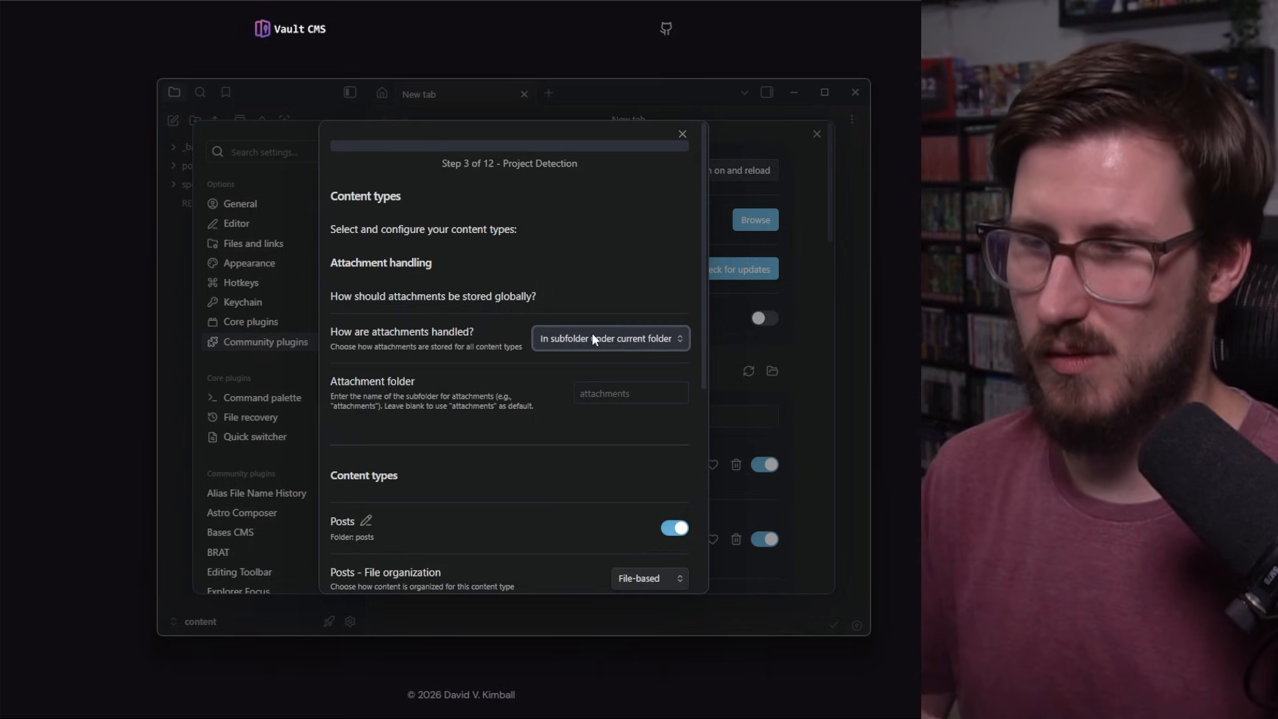
pyautogui.click(593, 338)
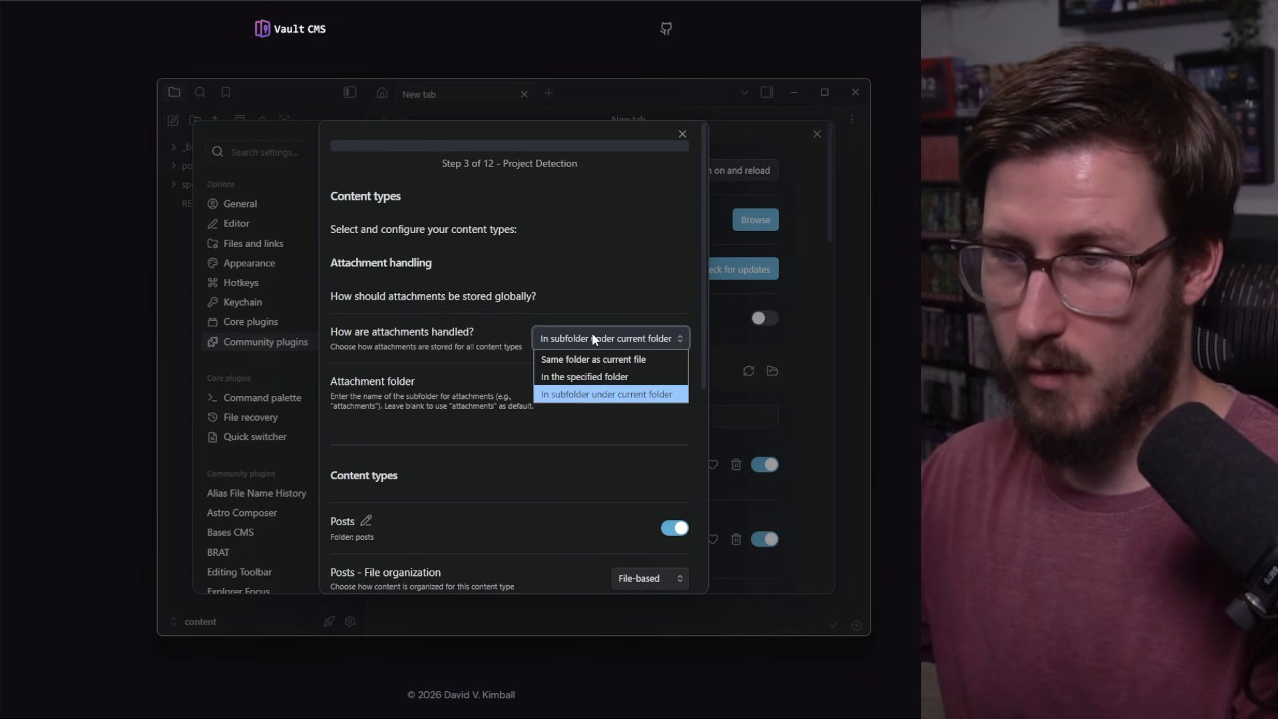
pyautogui.click(574, 359)
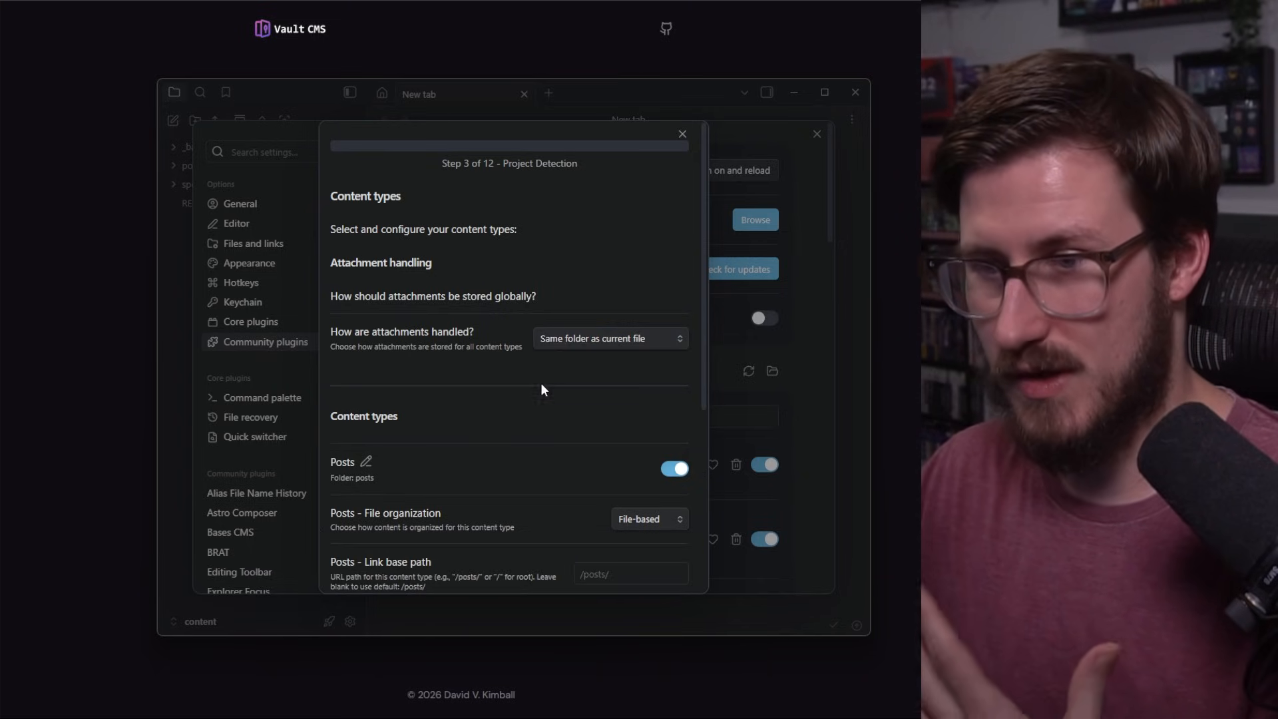
# Make the Posts content type Folder-based, keep index as its index file name, and set its link base path to /posts/.
pyautogui.scroll(-3, 540, 379)
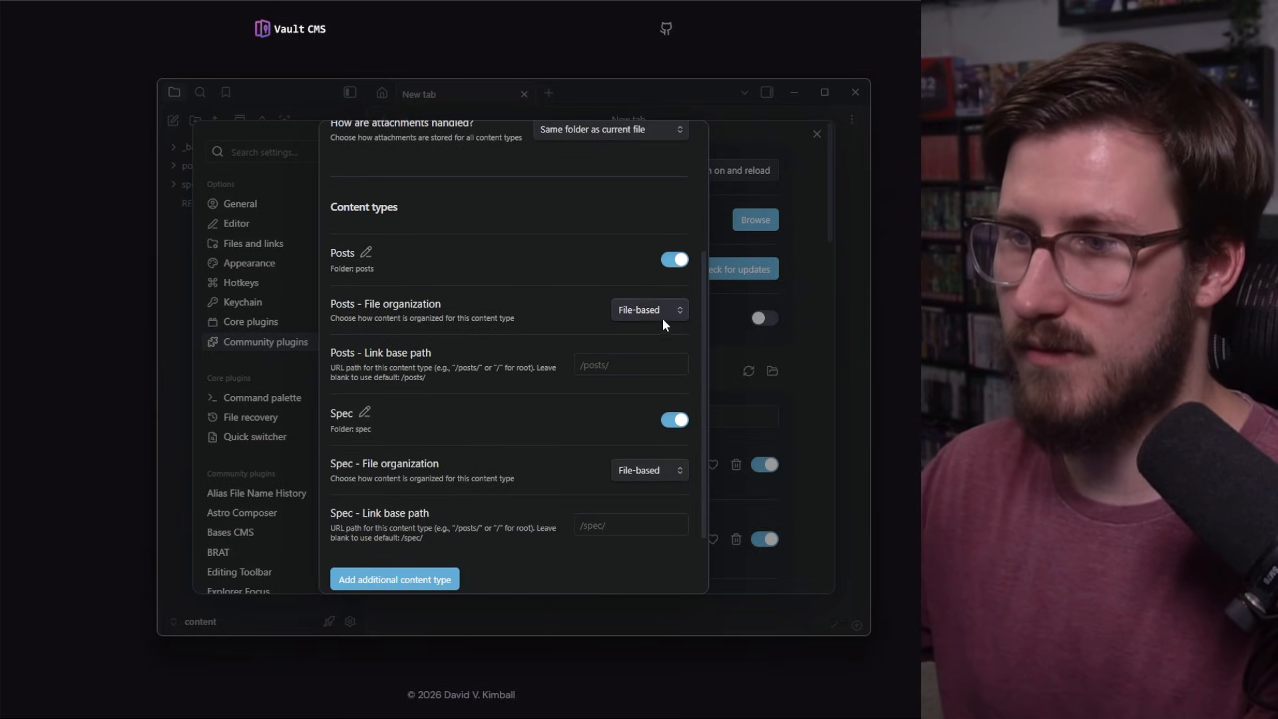
pyautogui.click(646, 348)
pyautogui.scroll(-5, 533, 293)
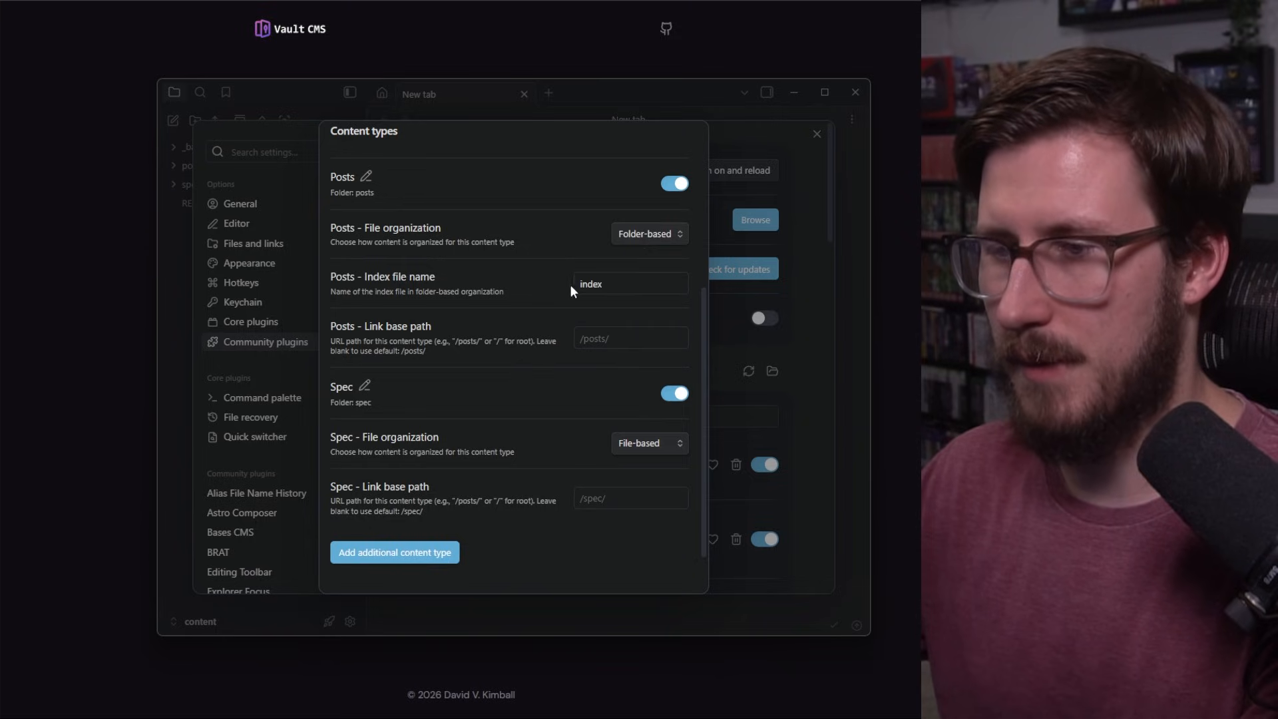
pyautogui.doubleClick(613, 286)
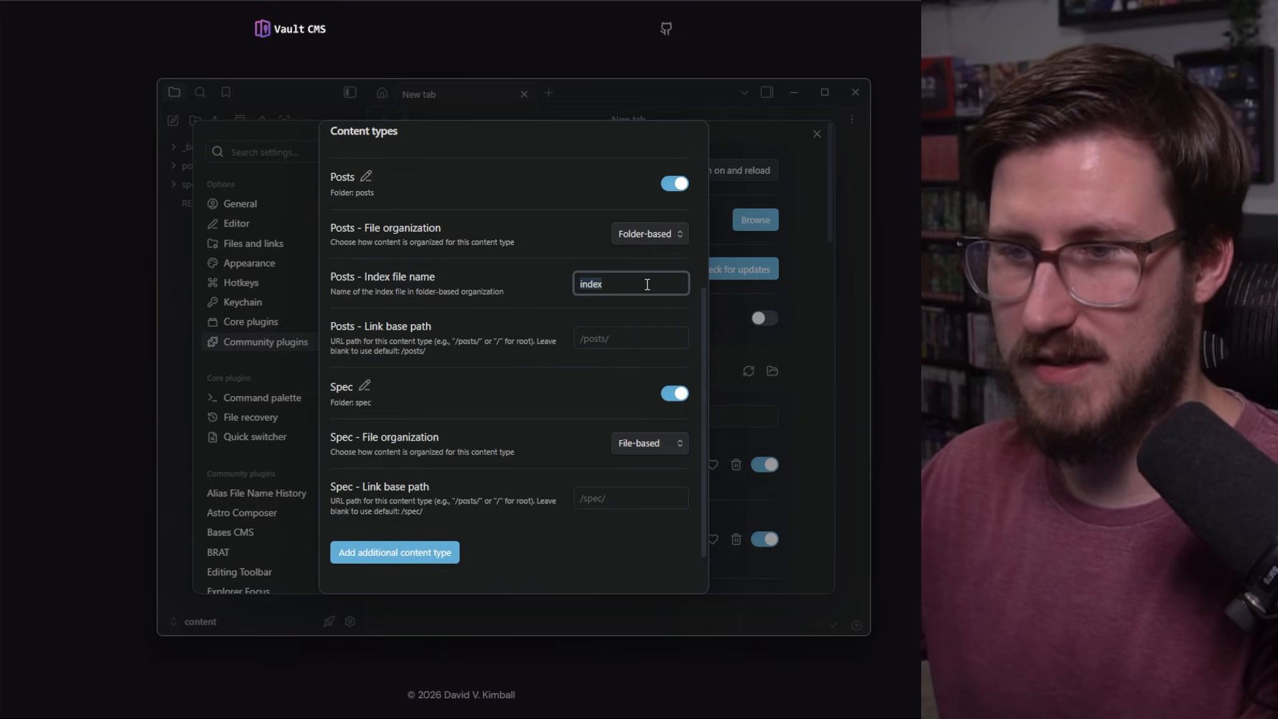
pyautogui.click(651, 338)
pyautogui.write('/posts/')
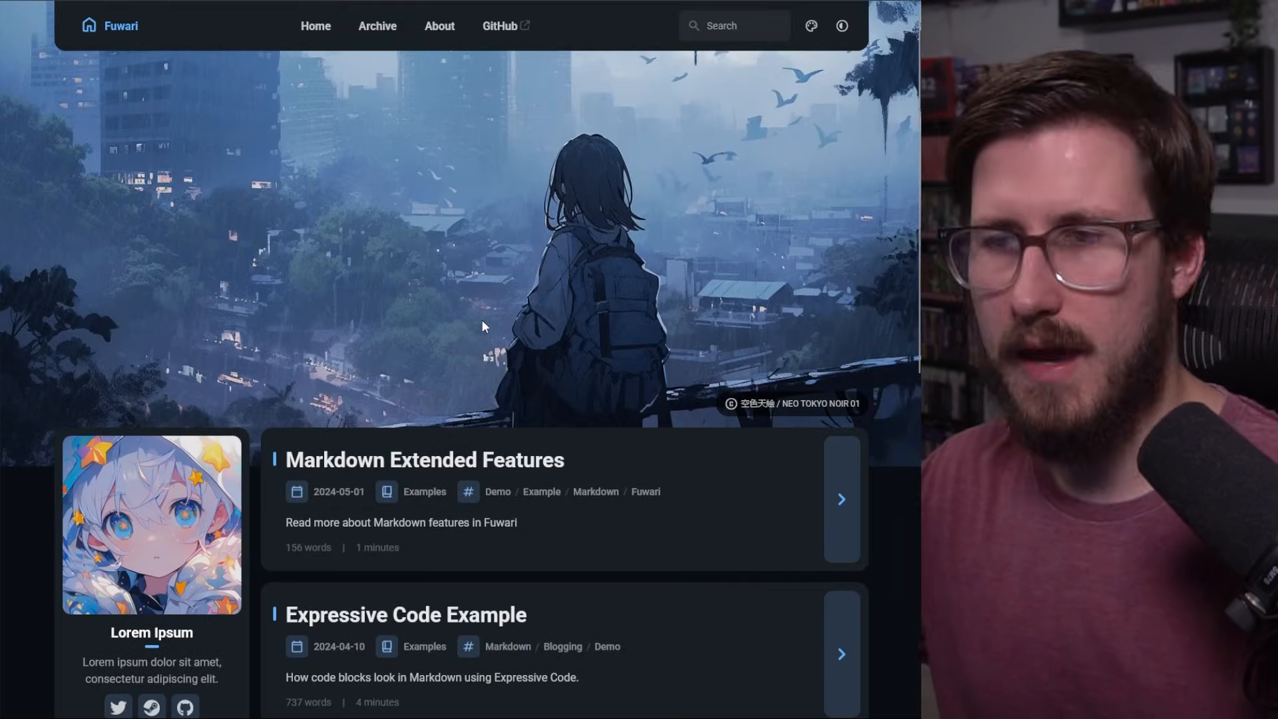
# Inspect the About page and the Markdown Extended Features post on the Fuwari demo site, and return to Obsidian.
pyautogui.click(439, 28)
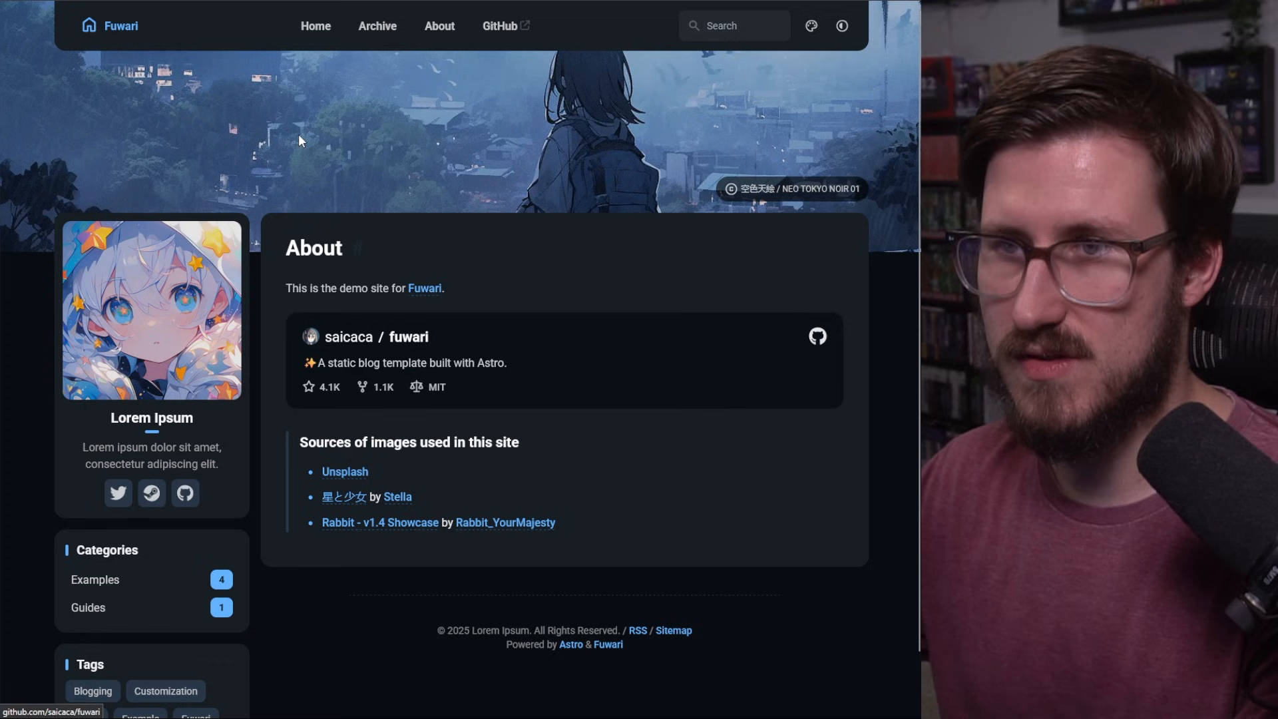
pyautogui.click(316, 26)
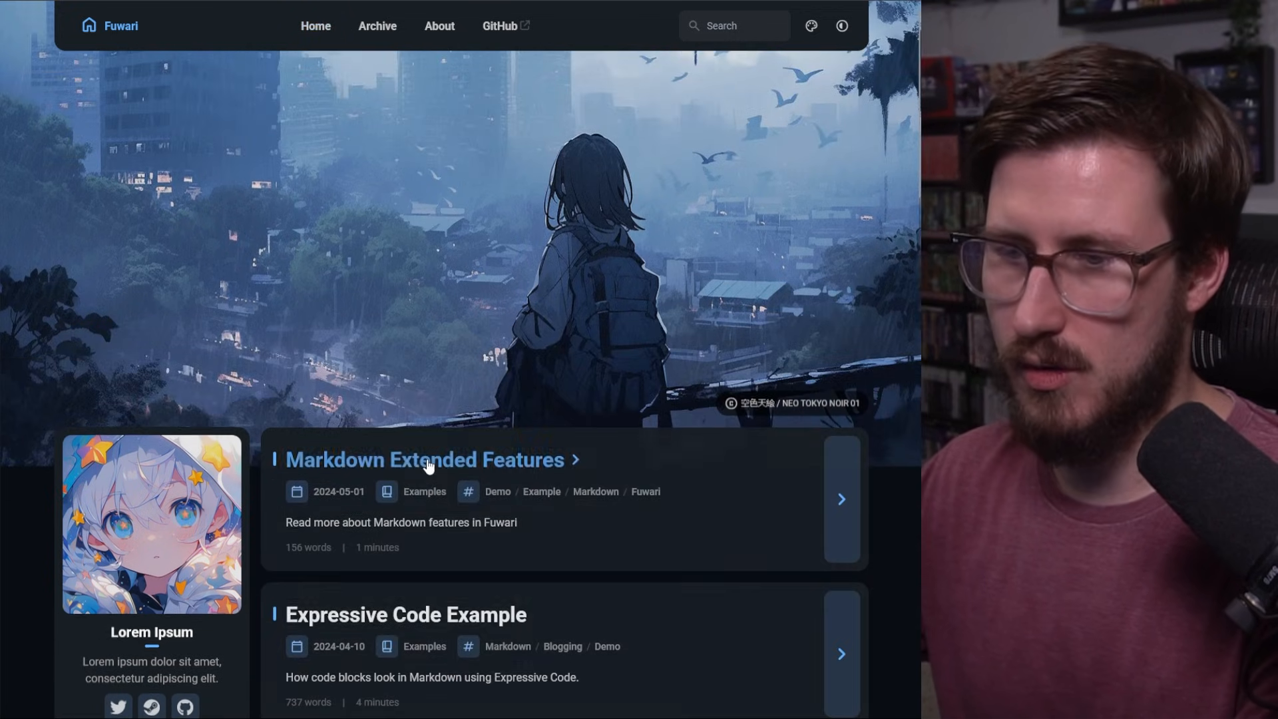
pyautogui.click(424, 465)
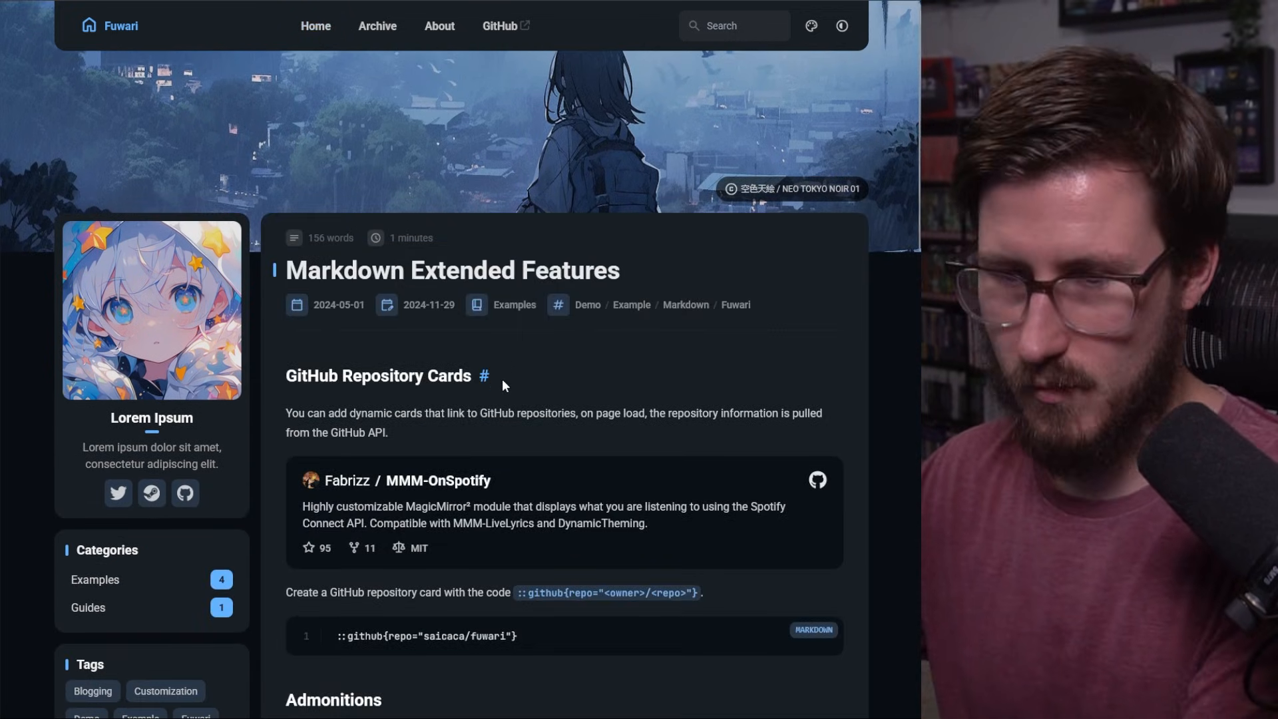
pyautogui.click(143, 718)
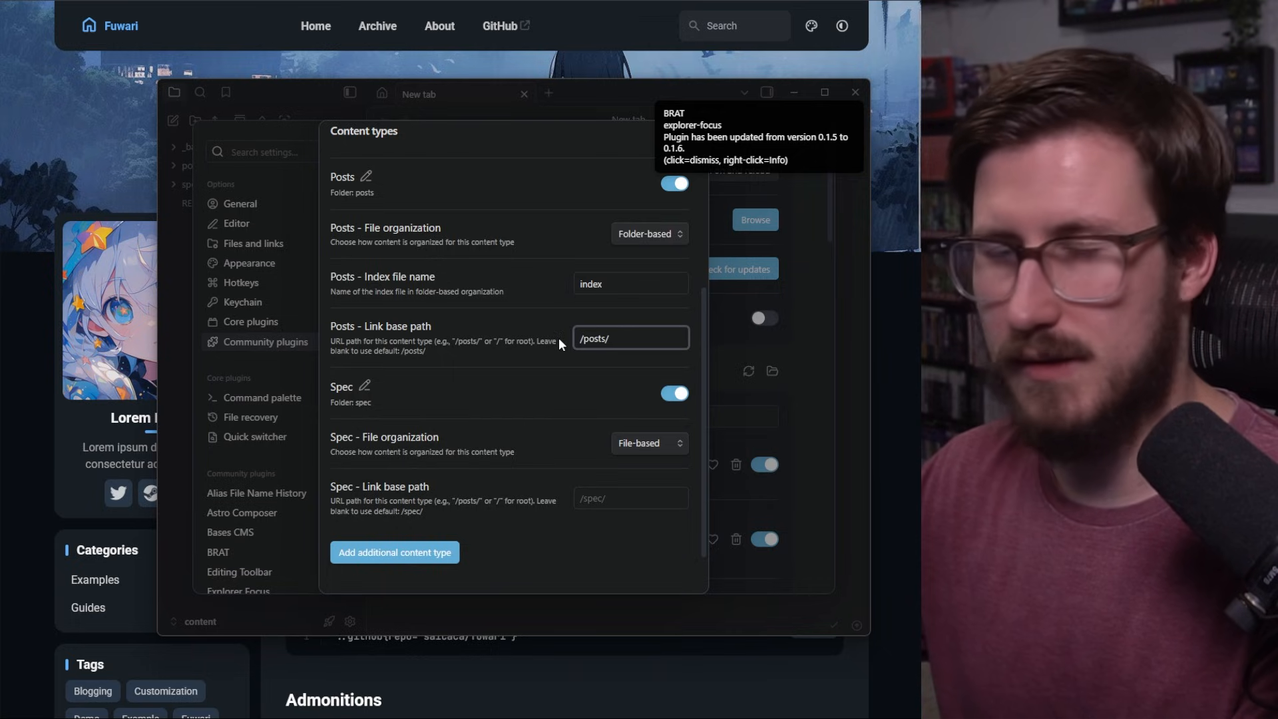
# Dismiss the plugin update notice and rename the Spec content type to Pages.
pyautogui.scroll(-2, 584, 318)
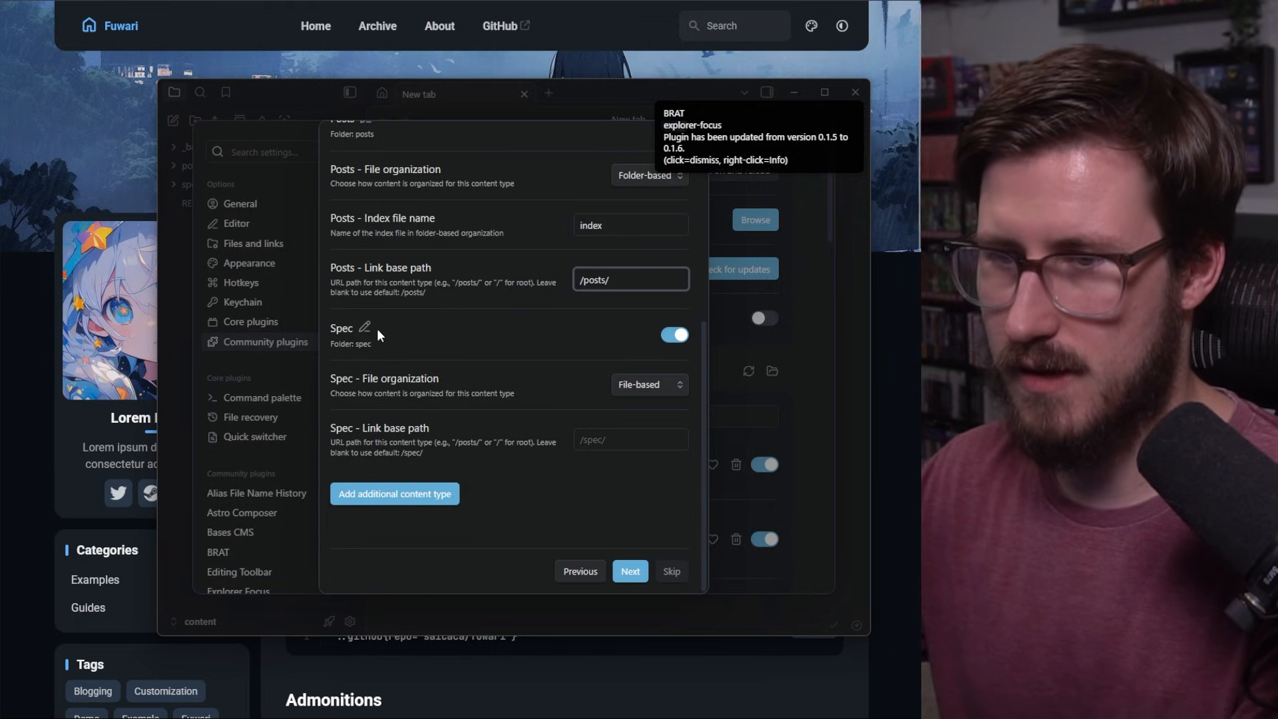
pyautogui.scroll(5, 430, 326)
pyautogui.scroll(-5, 434, 303)
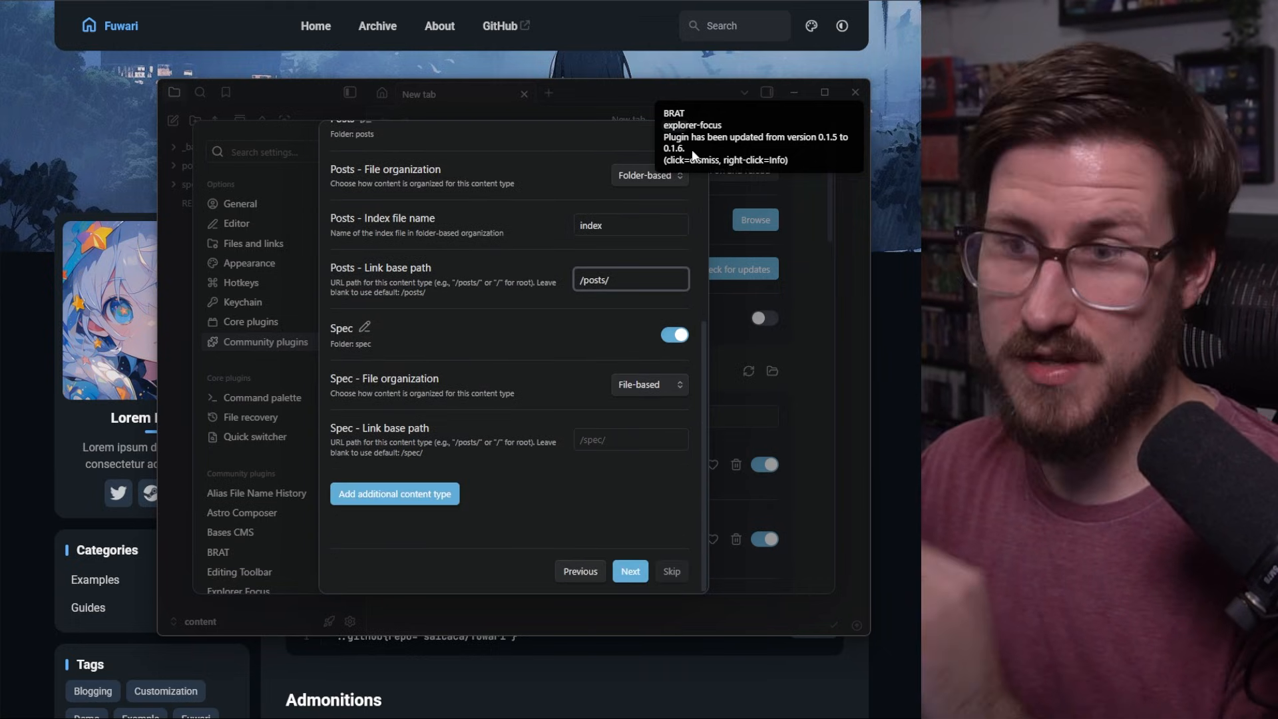
pyautogui.click(692, 144)
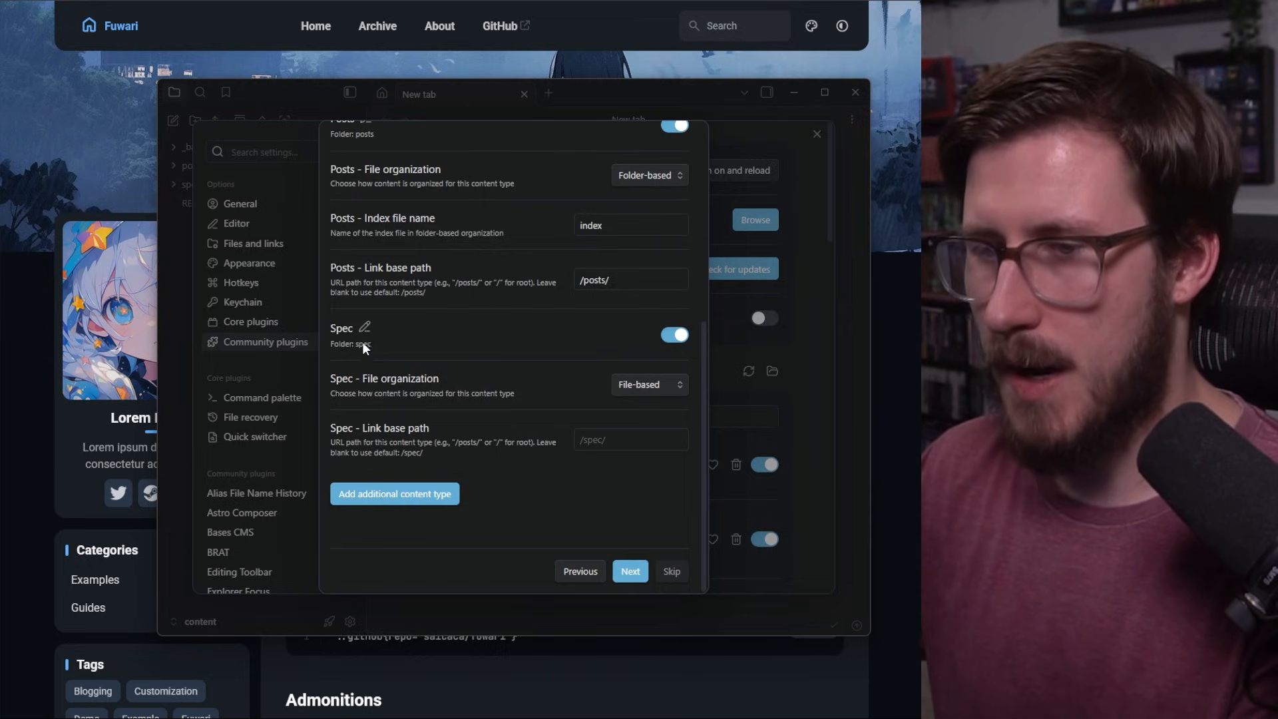
pyautogui.click(365, 326)
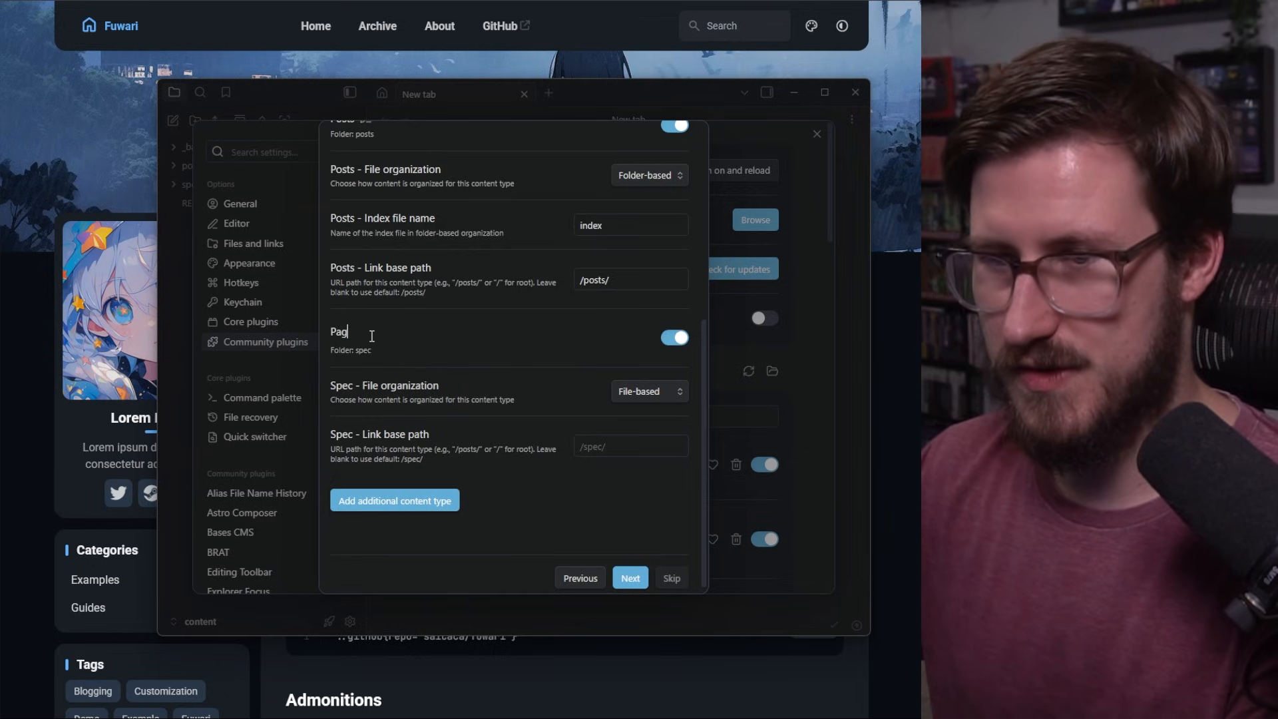
pyautogui.write('Pages')
pyautogui.press('Return')
# Set the link base path of Pages to / and submit the content type settings.
pyautogui.click(606, 439)
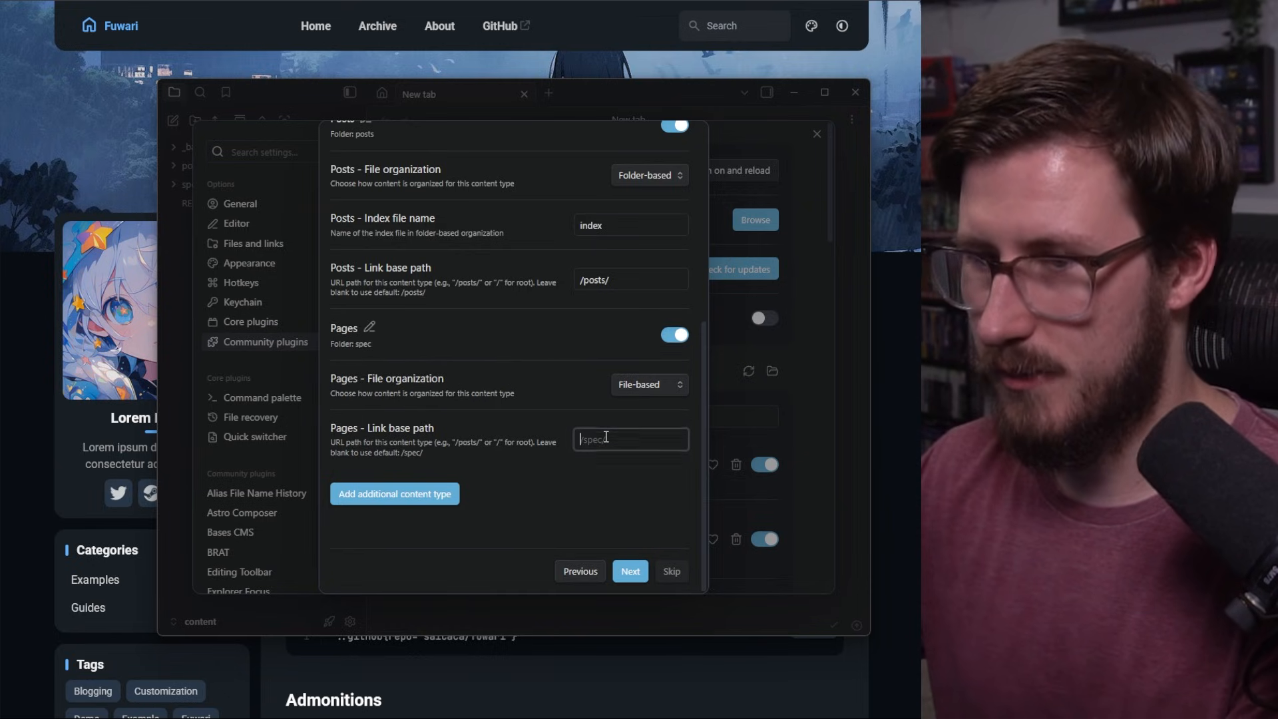
pyautogui.write('/')
pyautogui.click(604, 489)
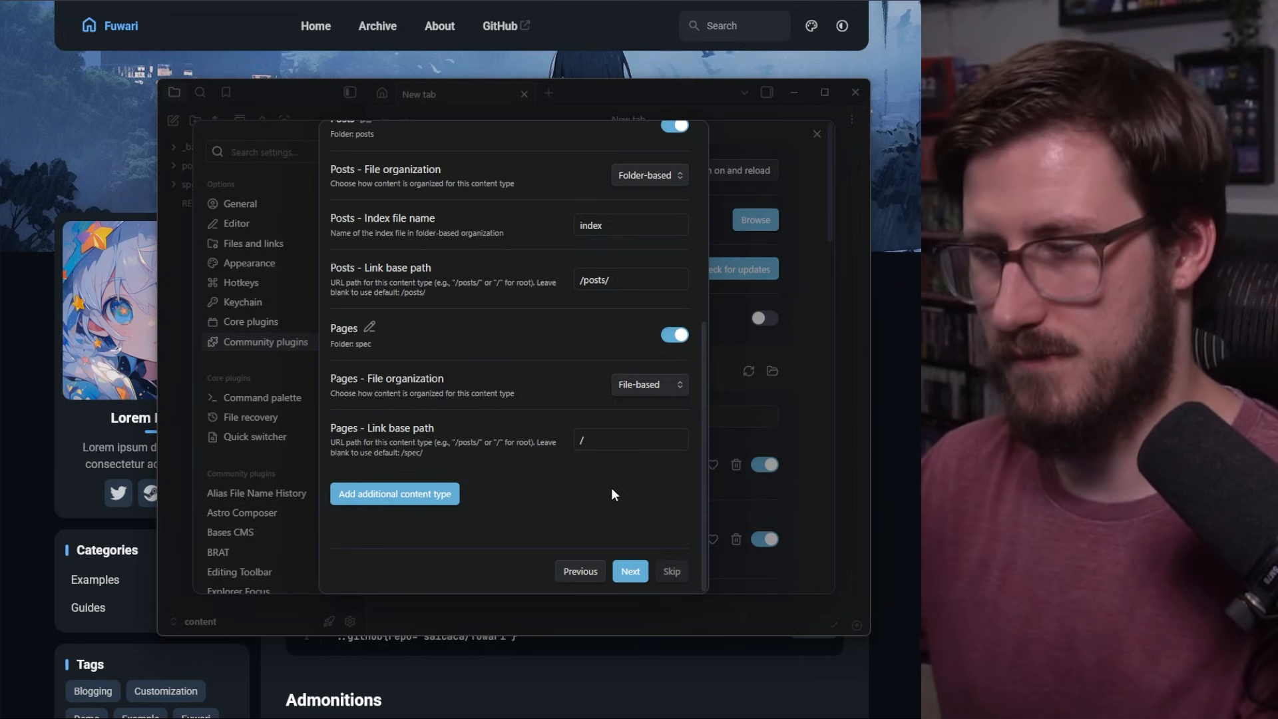
pyautogui.click(631, 573)
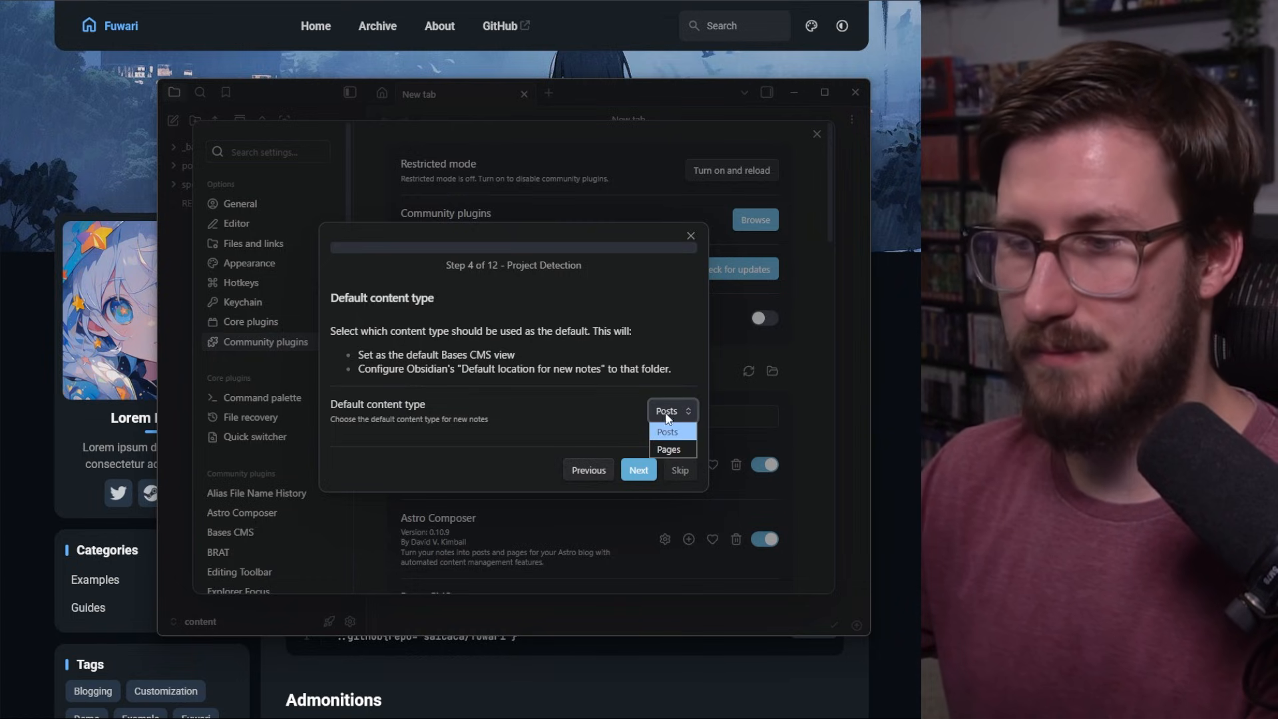
# Keep Posts as the default content type and compare the Posts example frontmatter with its property mapping.
pyautogui.click(638, 471)
pyautogui.scroll(-1, 496, 329)
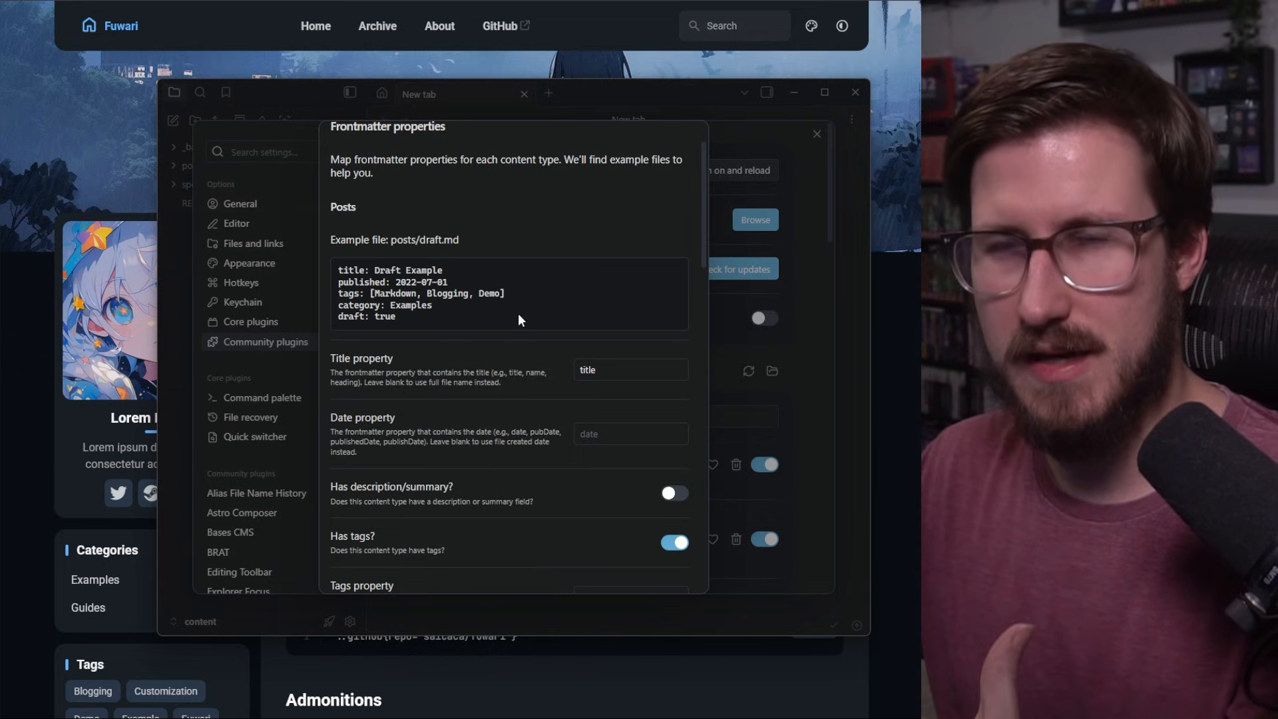
pyautogui.scroll(-1, 544, 336)
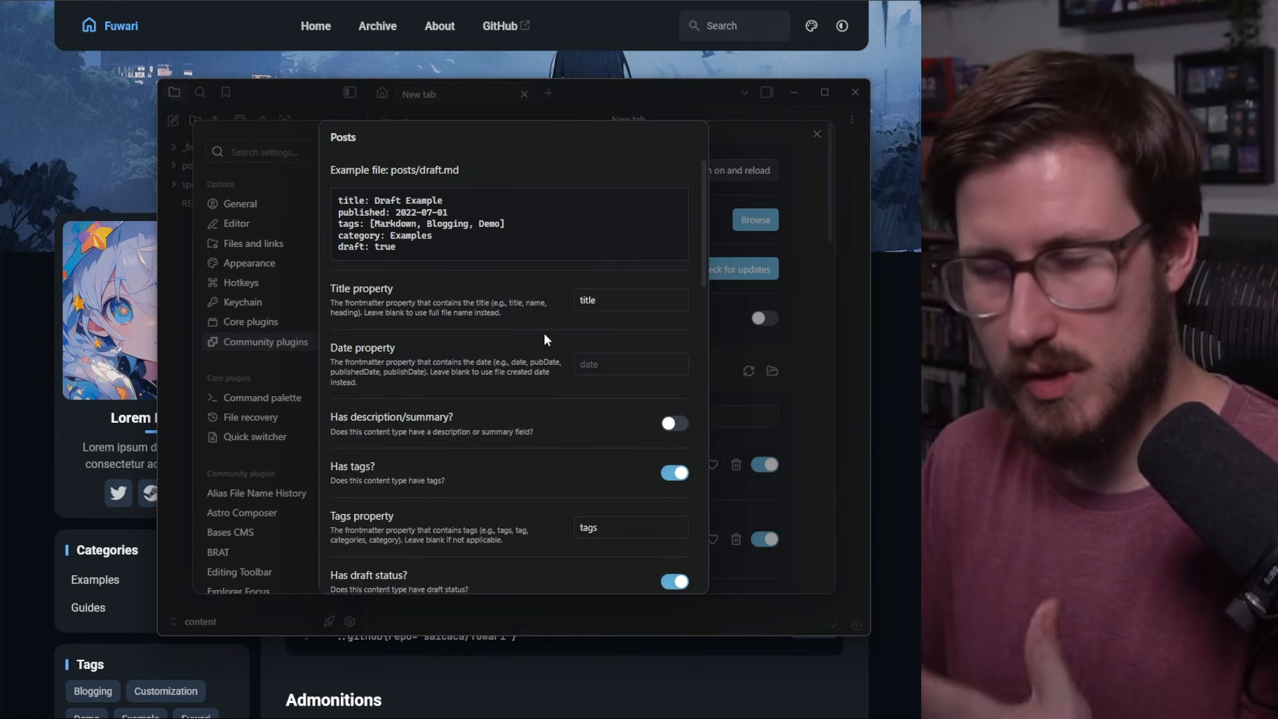
pyautogui.scroll(1, 538, 347)
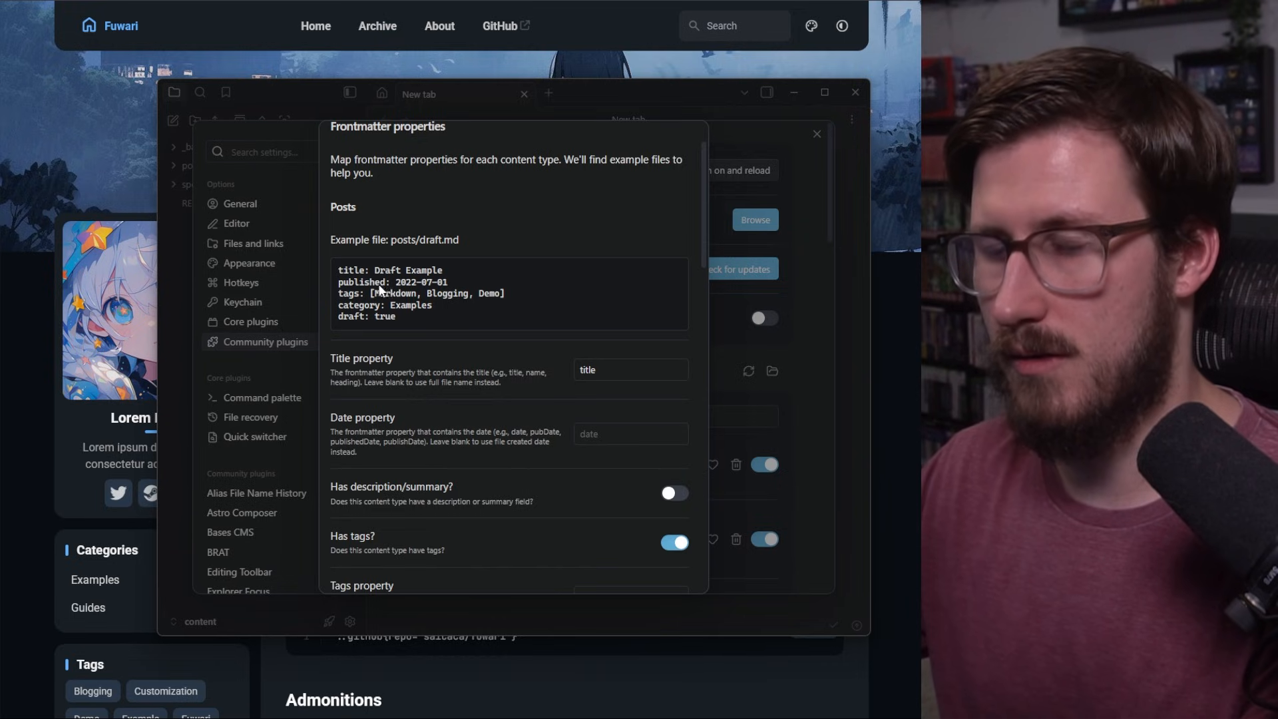
pyautogui.scroll(-1, 458, 429)
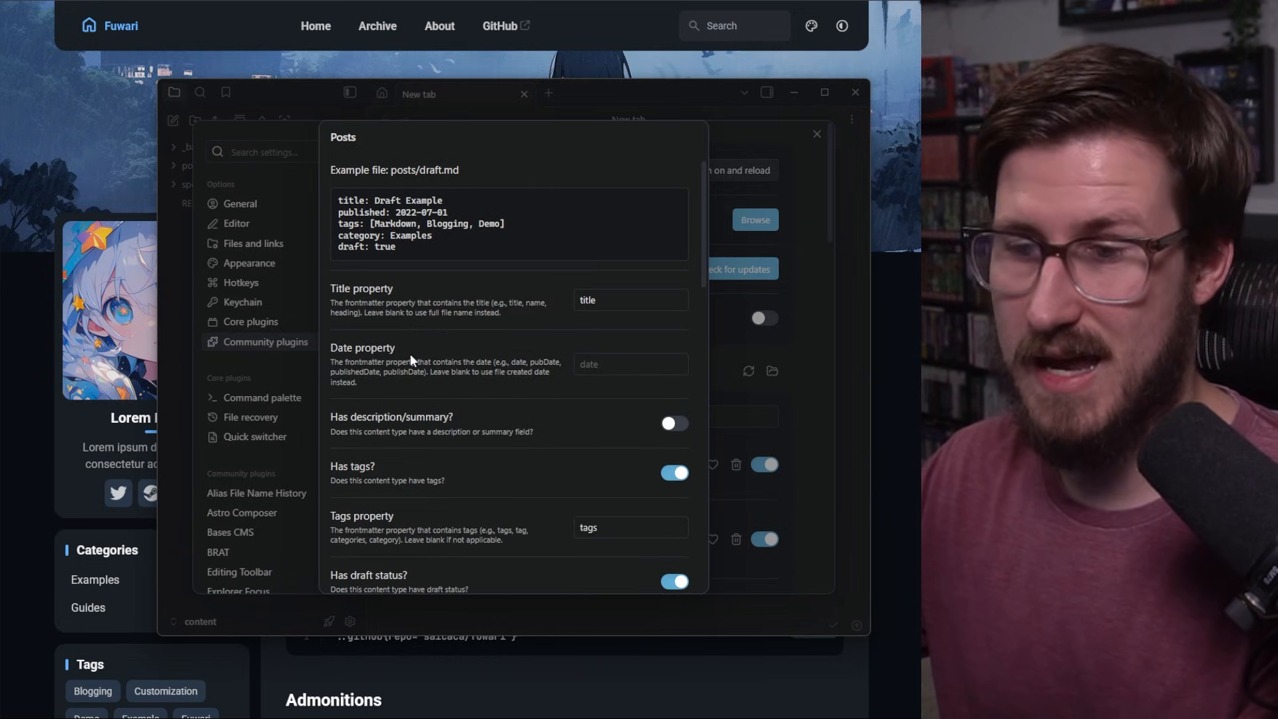
# Set the date property of the Posts content type to published.
pyautogui.click(576, 364)
pyautogui.write('pu')
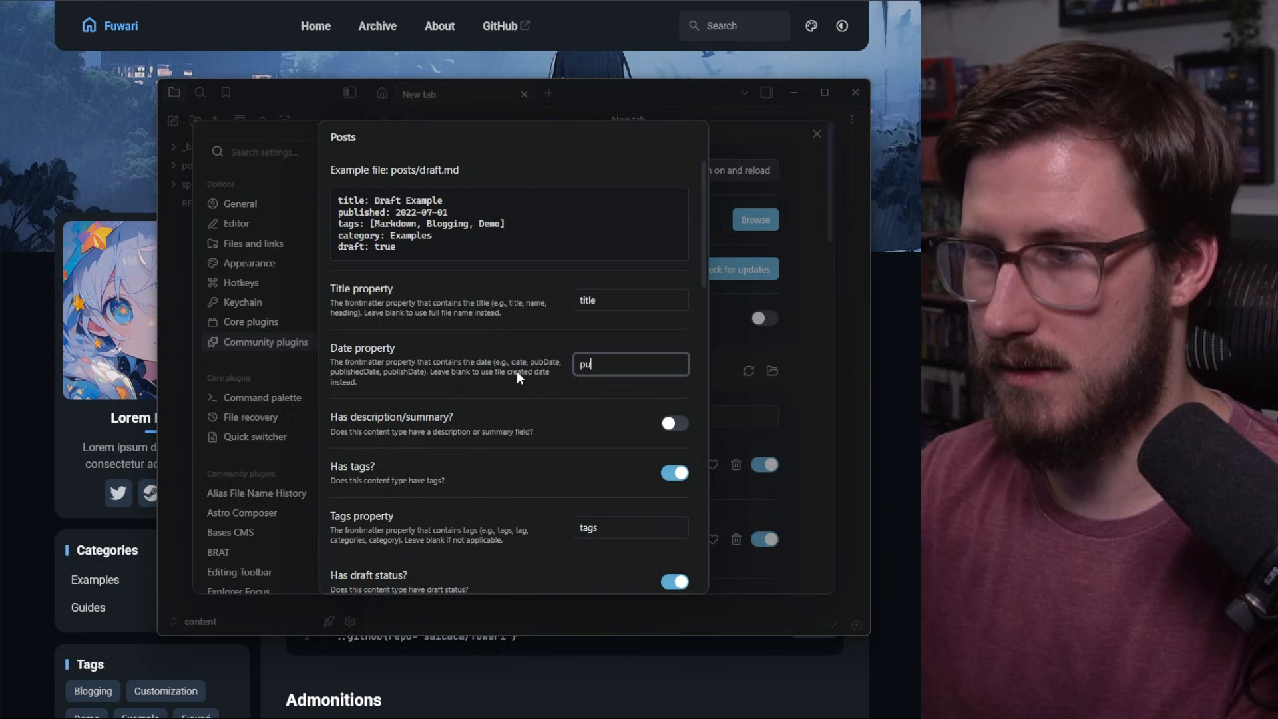
pyautogui.write('blished')
pyautogui.scroll(-1, 520, 370)
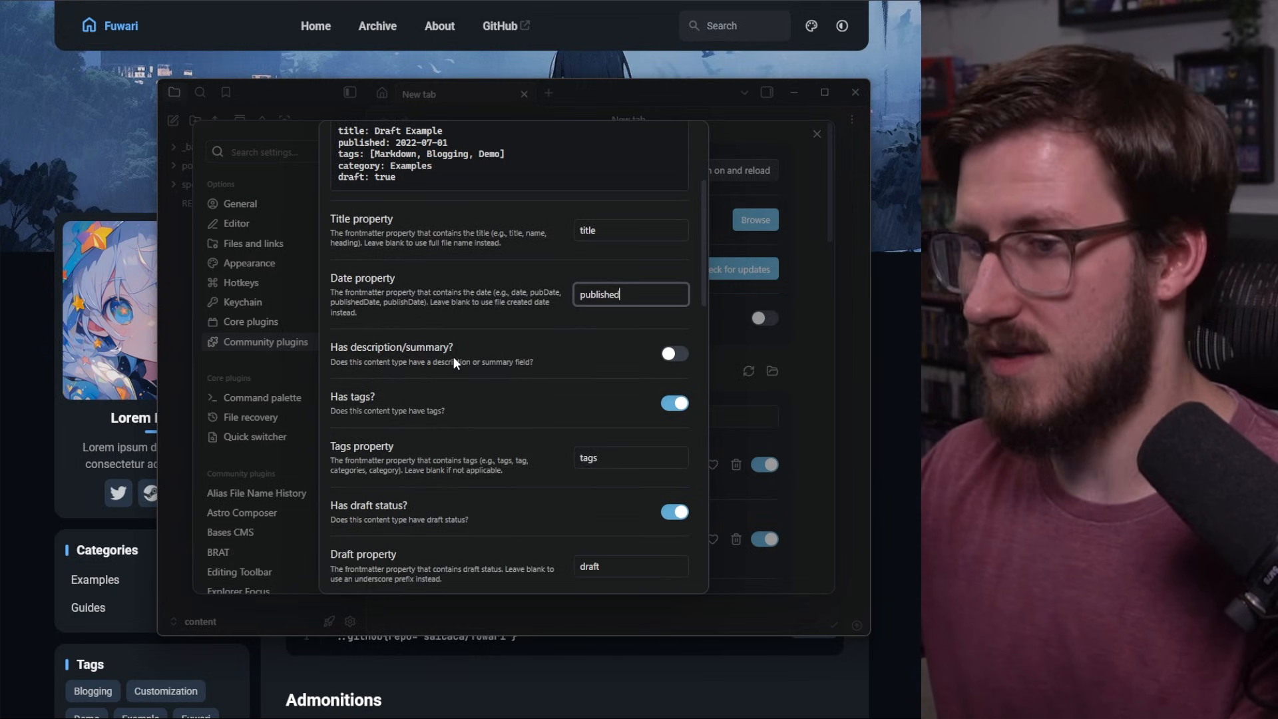
pyautogui.scroll(1, 464, 340)
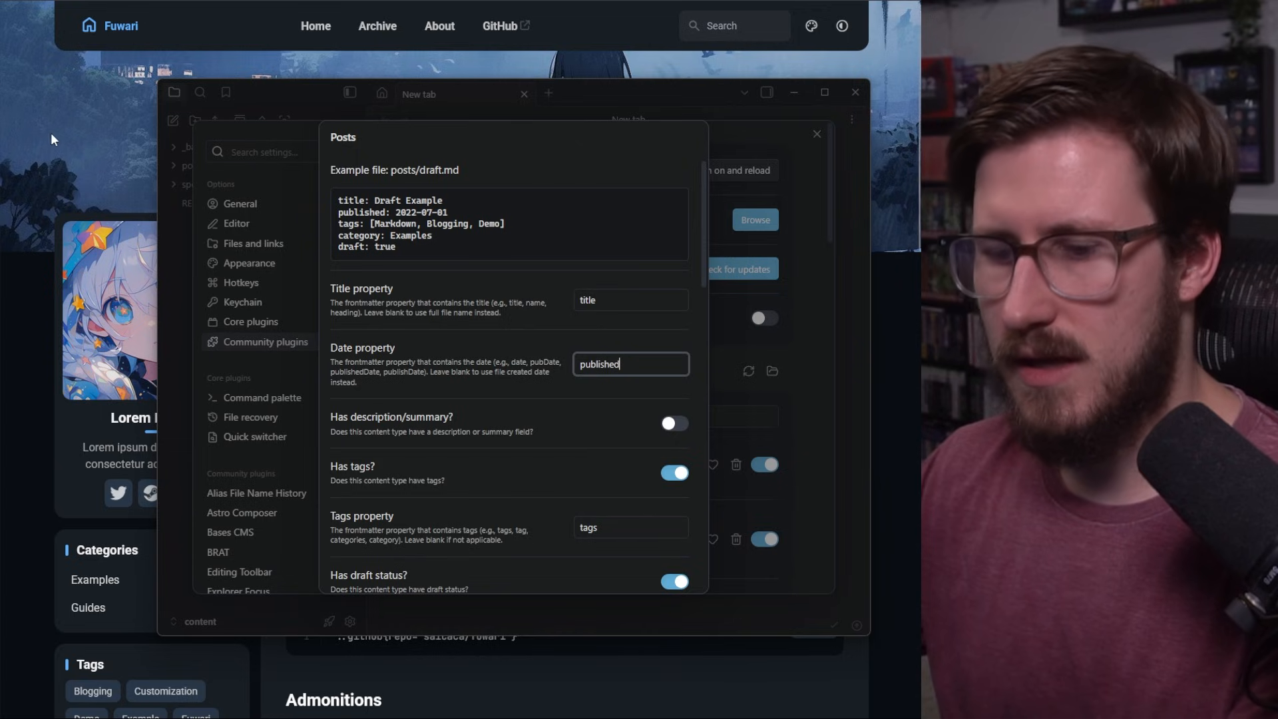
# Switch to the Fuwari README on GitHub, examine its Frontmatter of Posts example, and return to Obsidian.
pyautogui.click(78, 136)
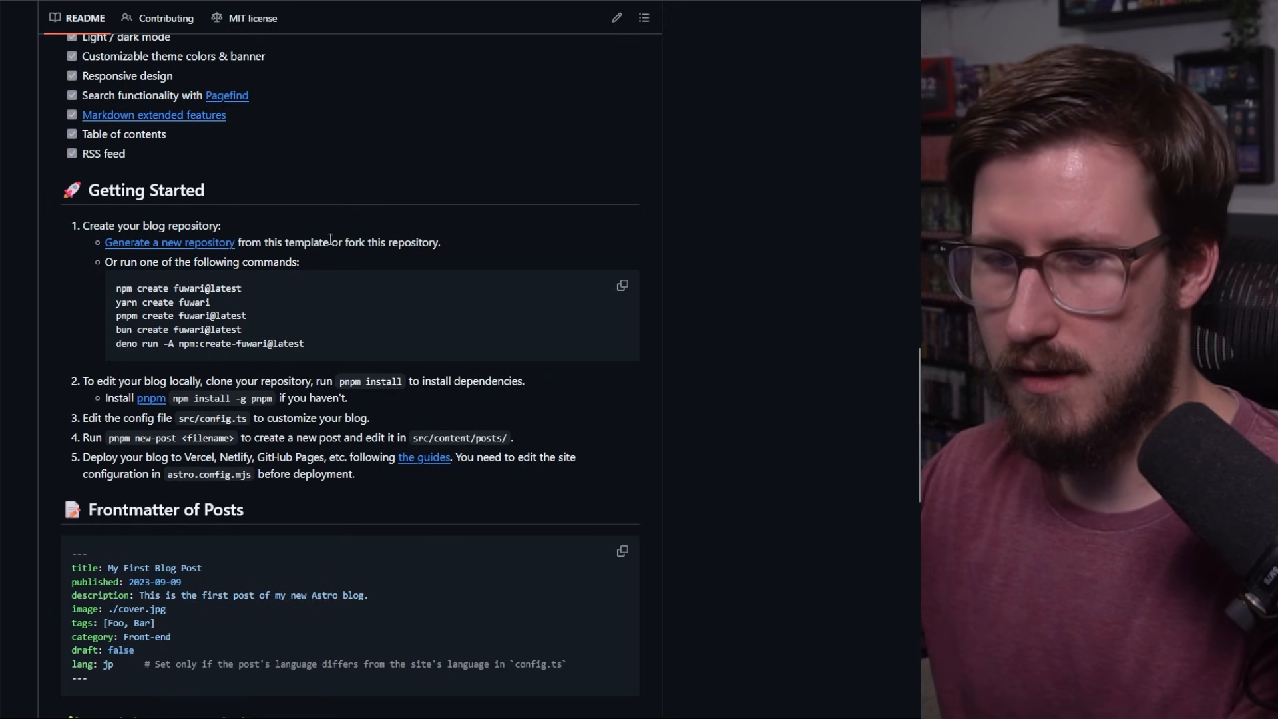
pyautogui.scroll(-5, 331, 240)
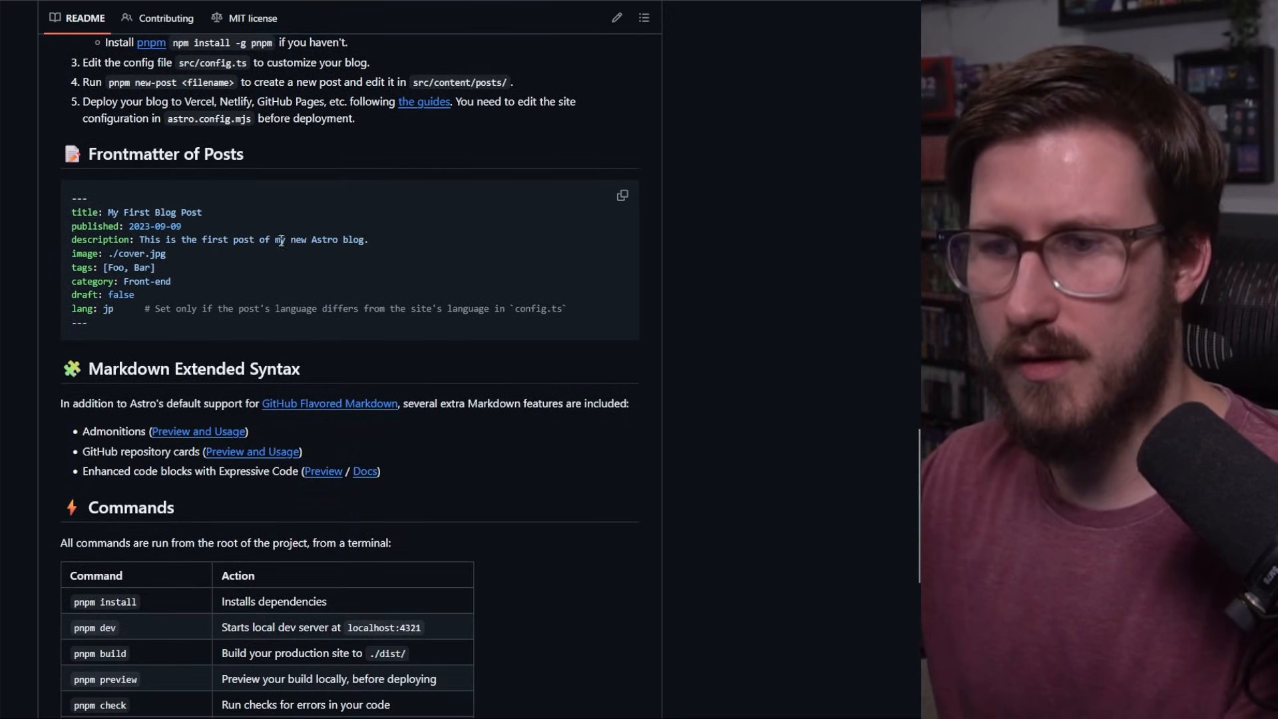
pyautogui.moveTo(375, 243); pyautogui.dragTo(94, 239)
pyautogui.click(107, 241)
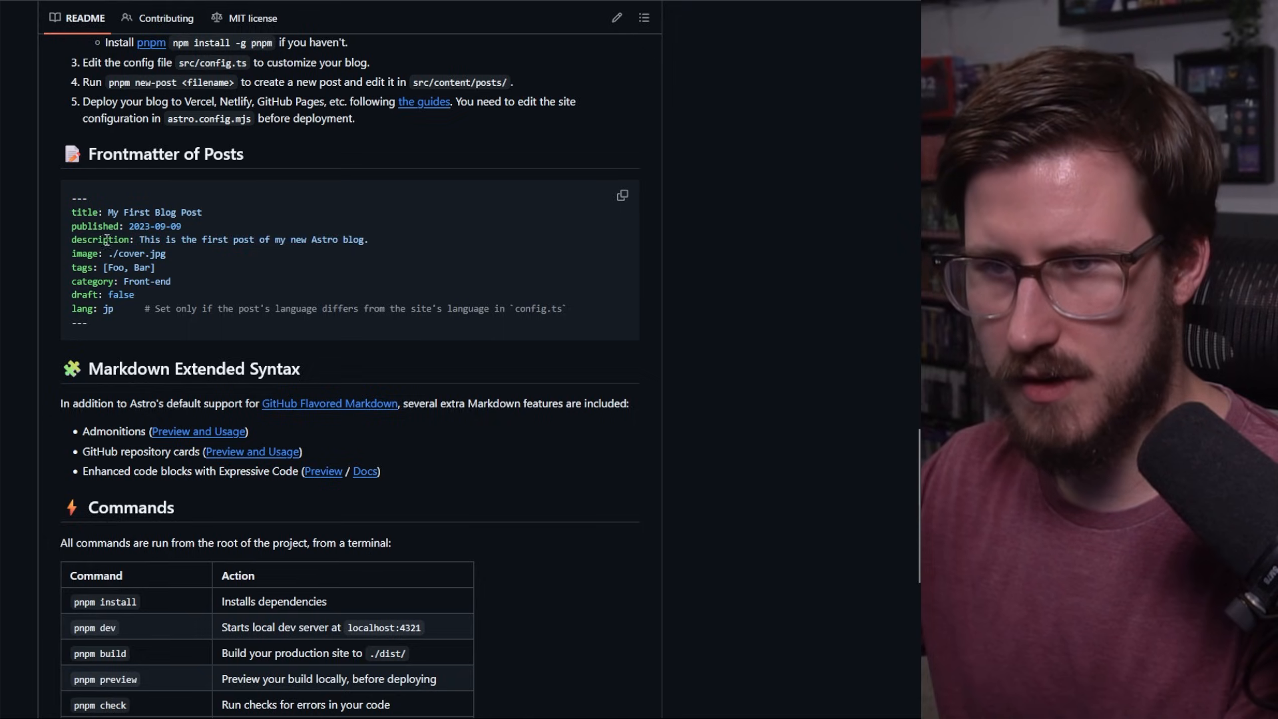
pyautogui.click(297, 261)
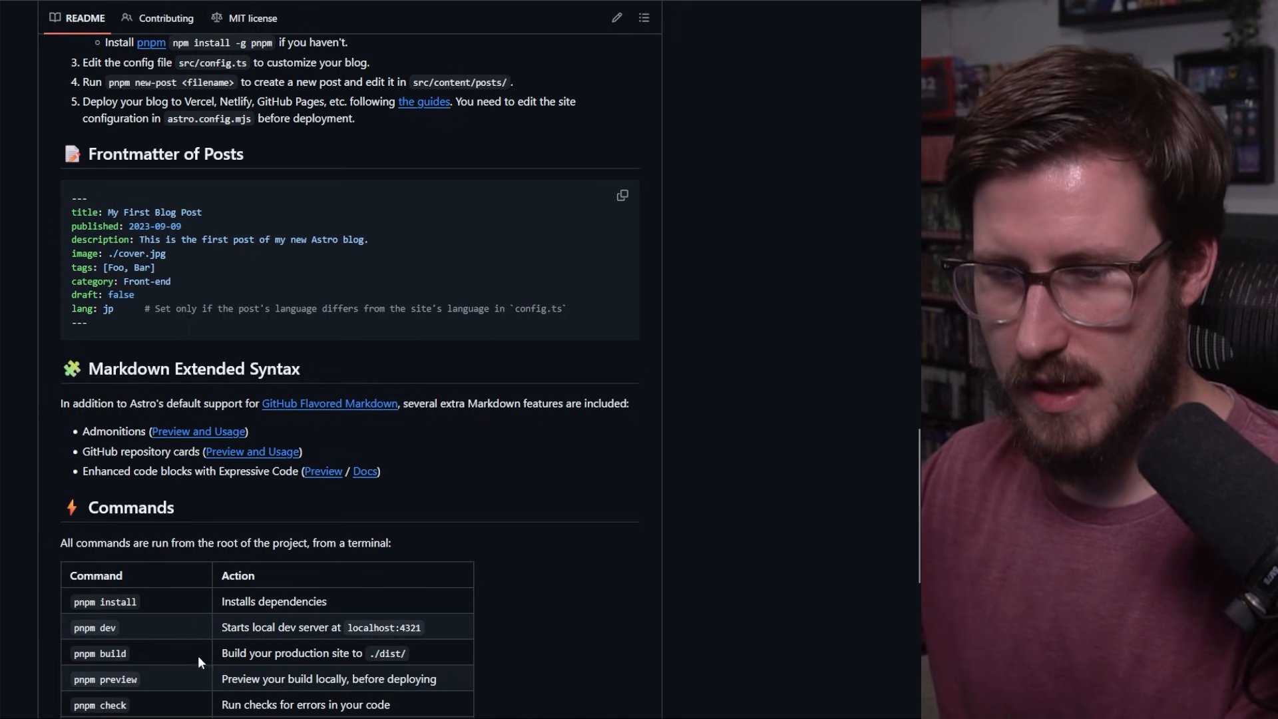
pyautogui.hotkey('alt', 'Tab')
# Enable the description and image/cover options for Posts, keeping description and image as their frontmatter properties.
pyautogui.scroll(-1, 609, 395)
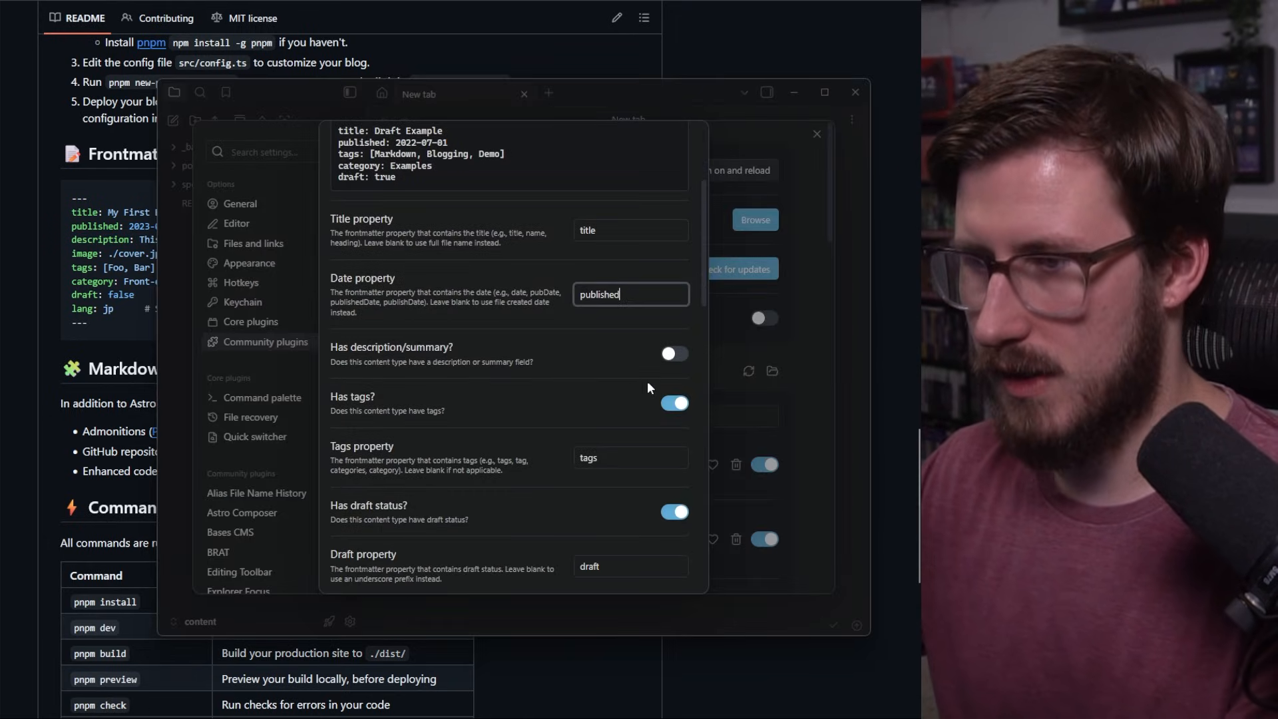
pyautogui.click(669, 354)
pyautogui.click(648, 413)
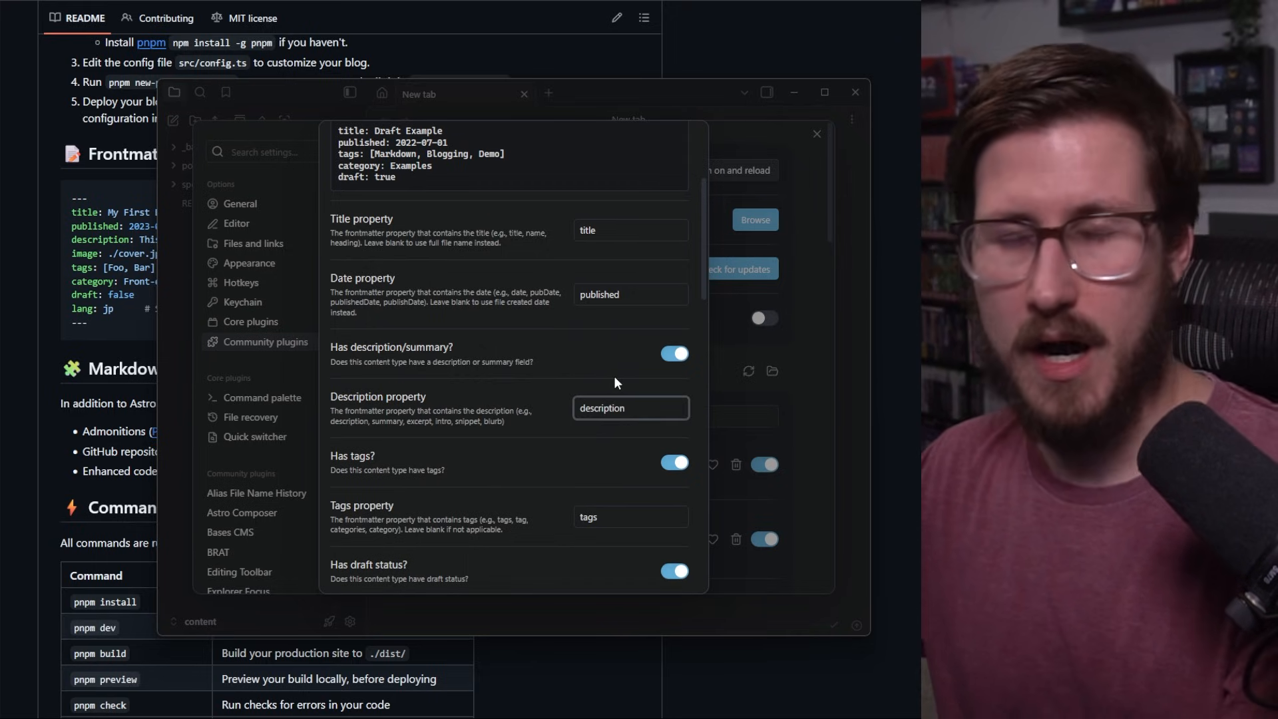
pyautogui.scroll(-1, 538, 394)
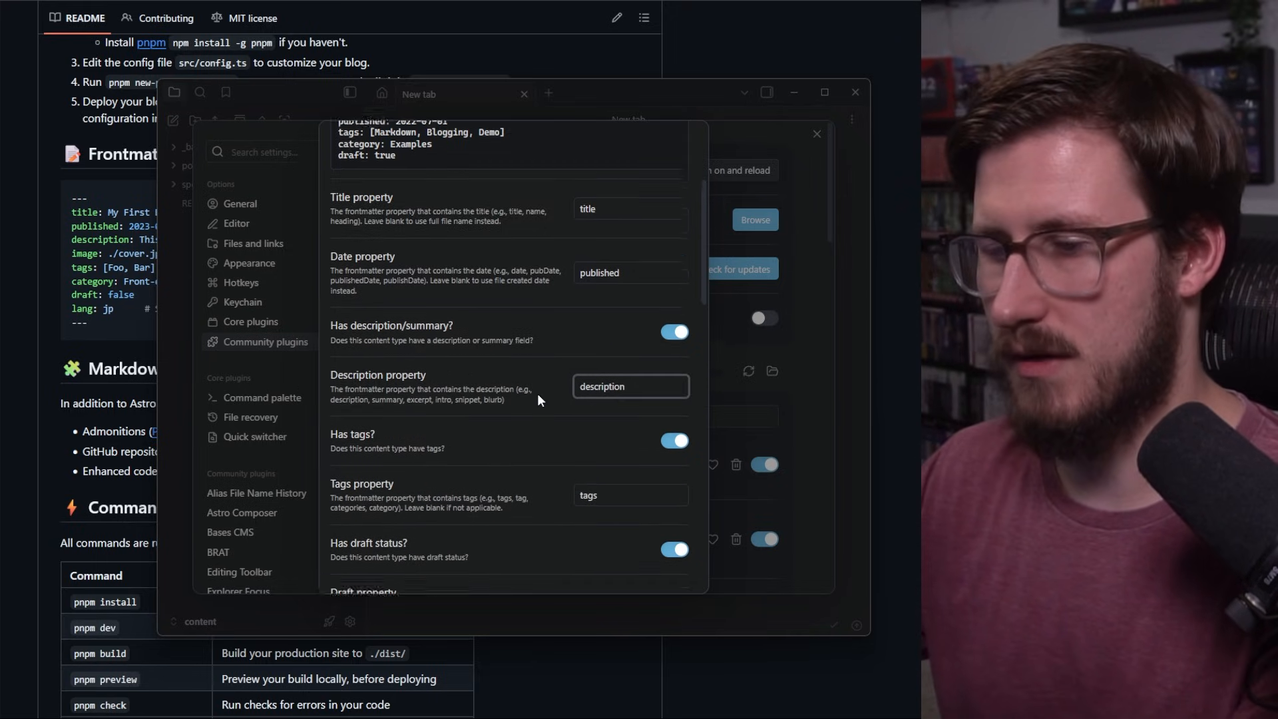
pyautogui.scroll(-5, 539, 397)
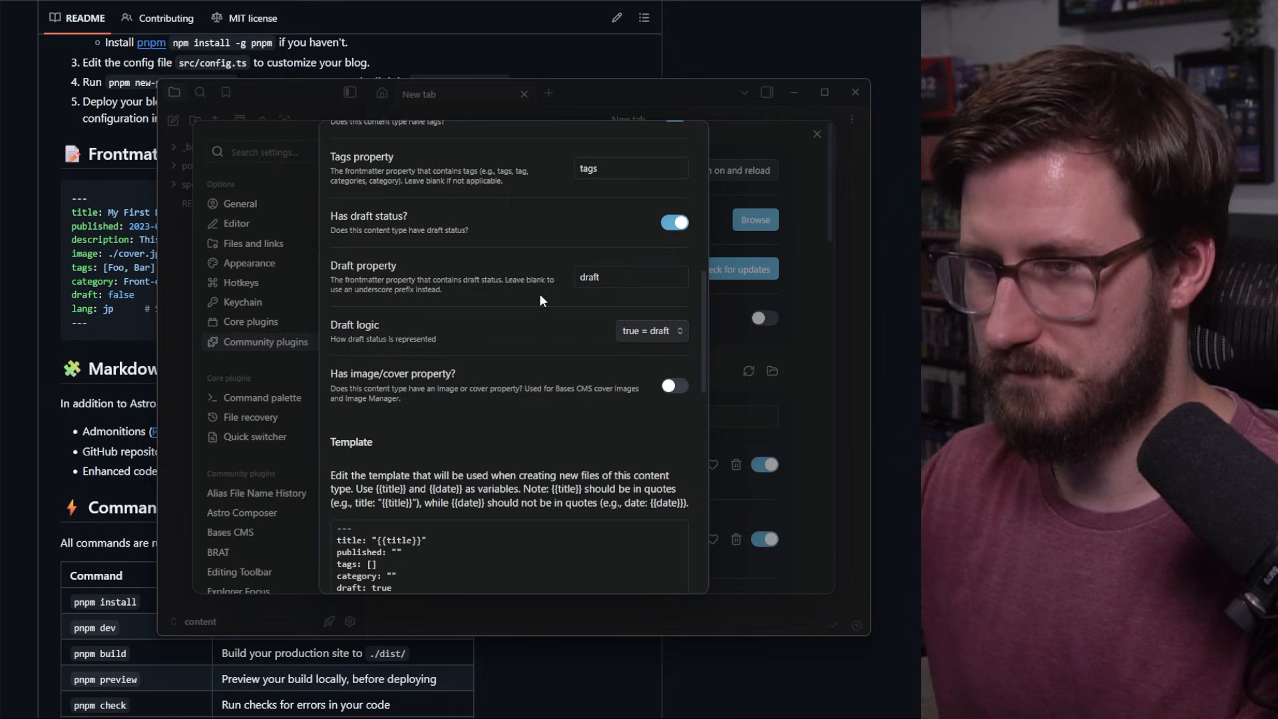
pyautogui.scroll(-2, 521, 289)
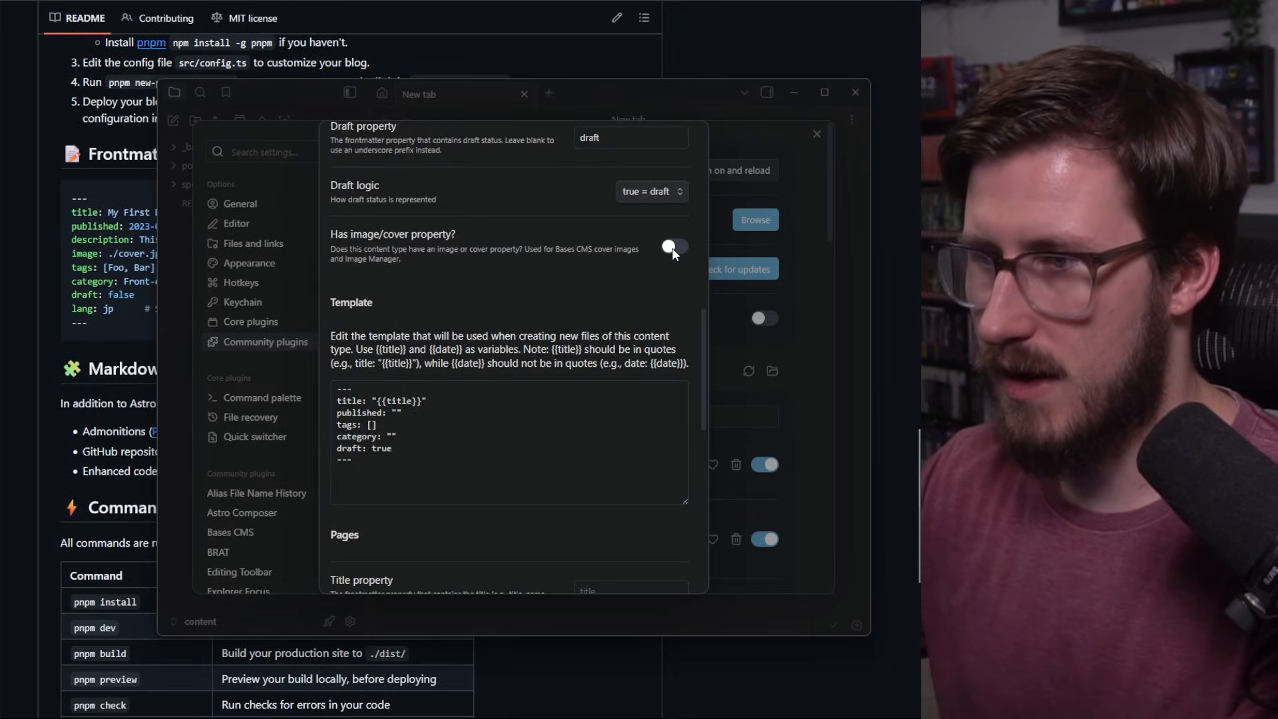
pyautogui.click(674, 247)
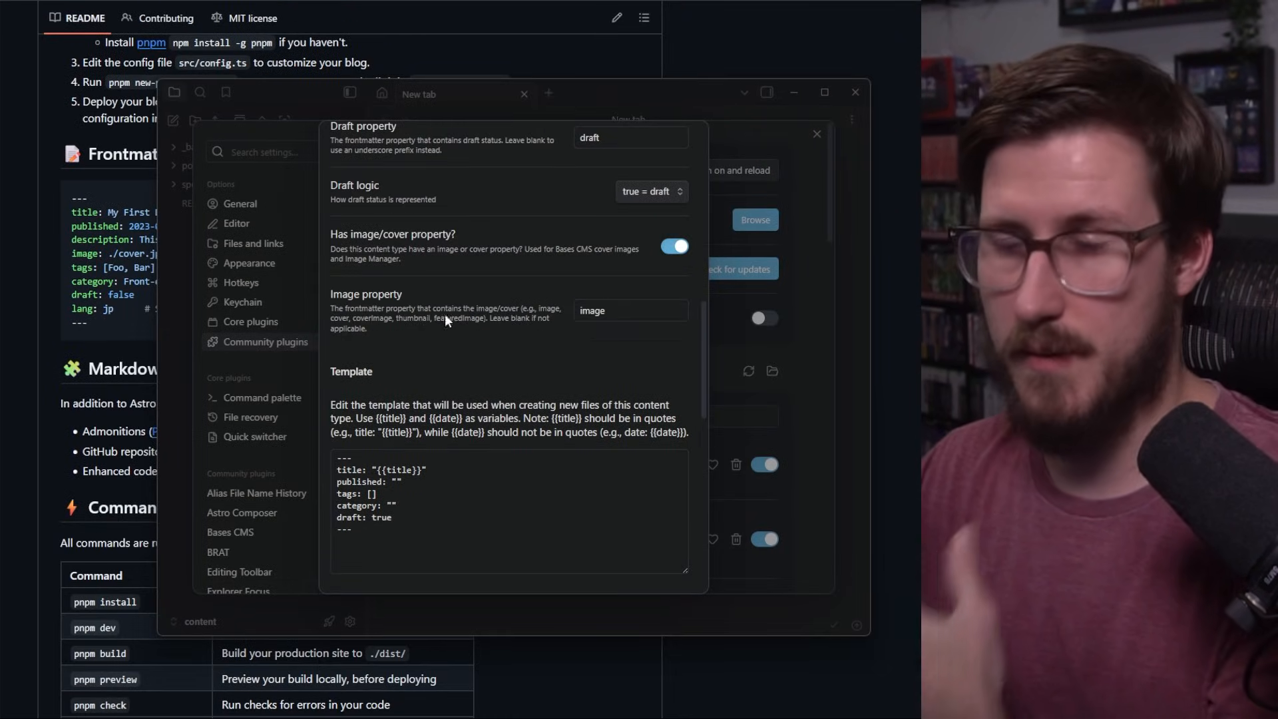
# In the Posts template, set published to {{date}} and add empty description and image fields above tags.
pyautogui.scroll(-4, 461, 305)
pyautogui.scroll(3, 474, 329)
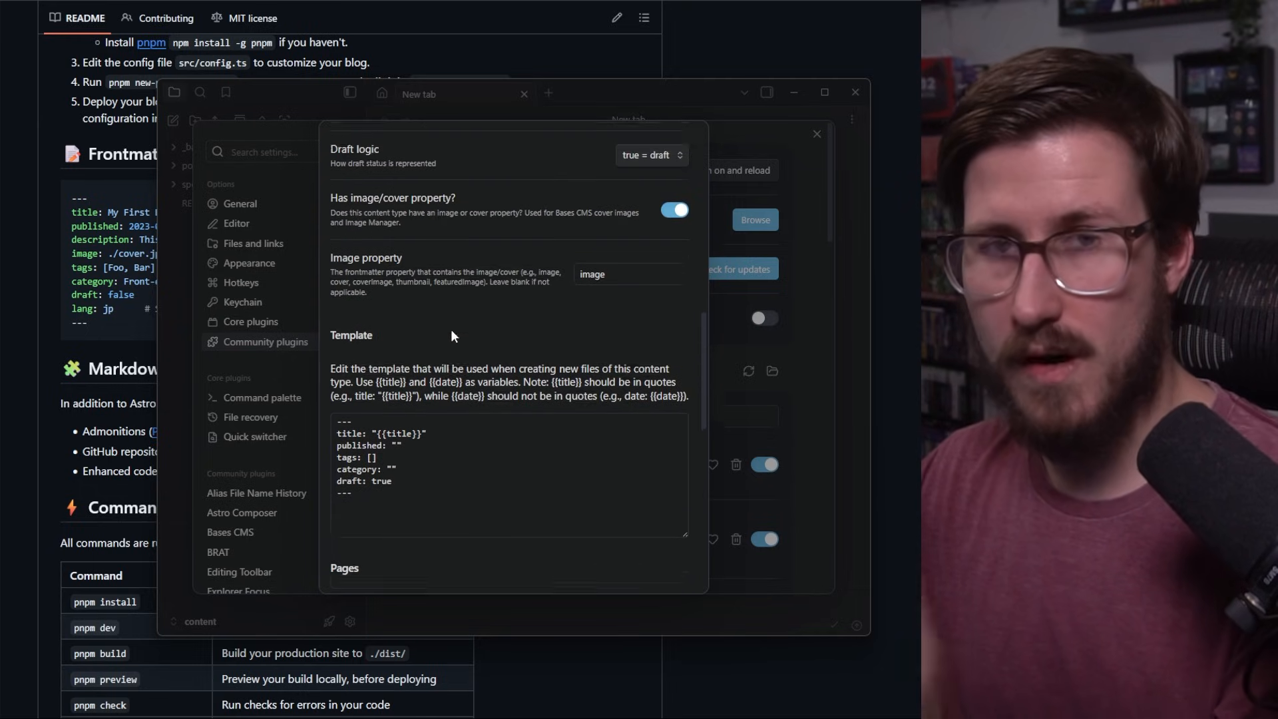
pyautogui.scroll(4, 451, 335)
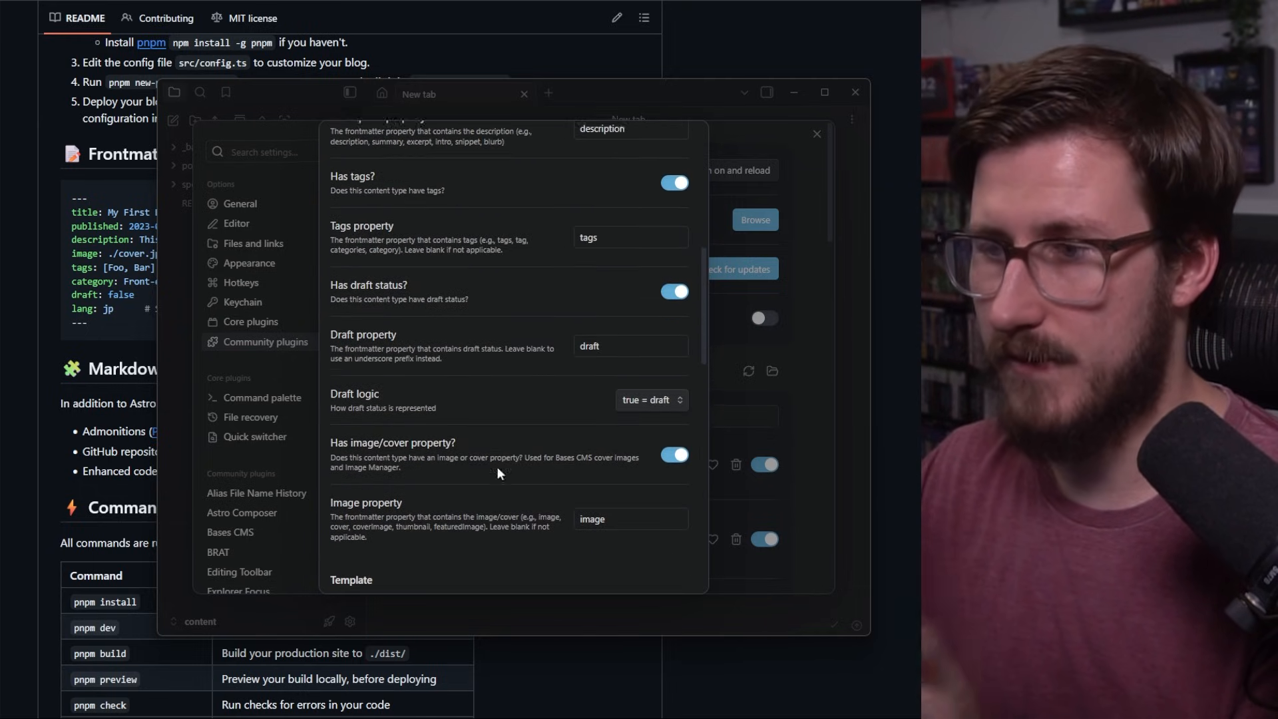
pyautogui.scroll(1, 466, 426)
pyautogui.scroll(-8, 459, 372)
pyautogui.scroll(2, 399, 379)
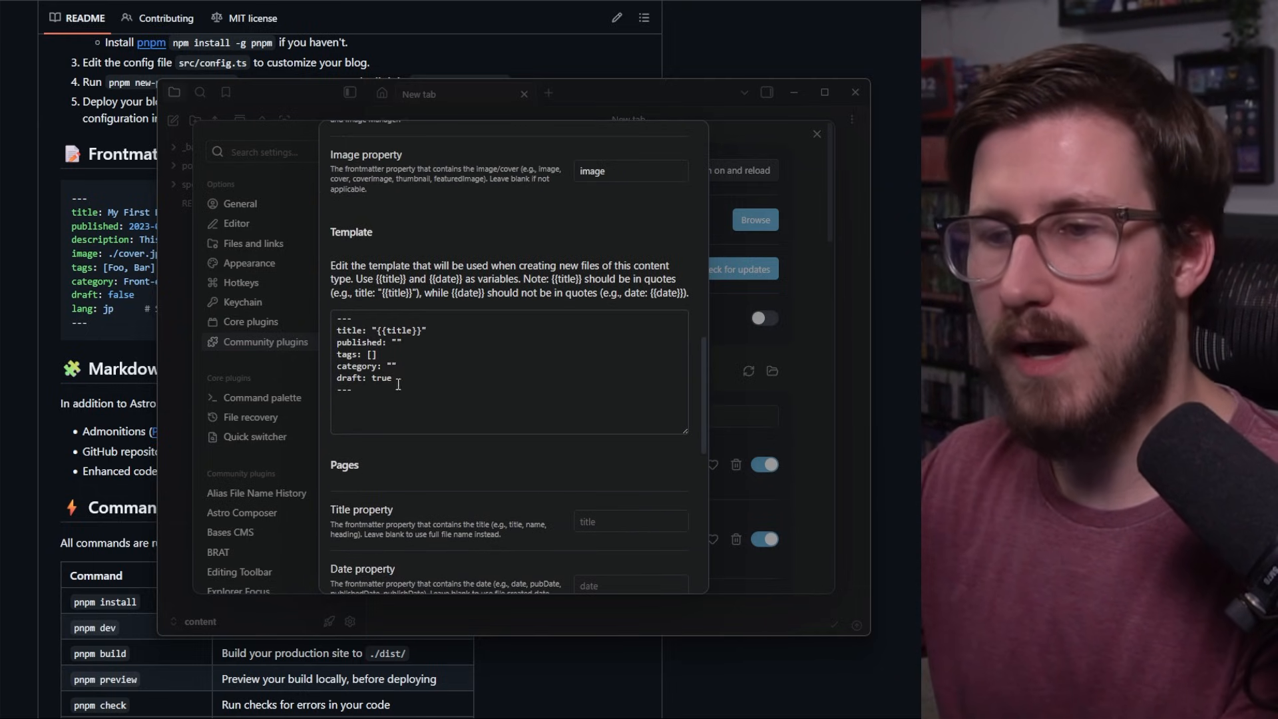
pyautogui.click(420, 344)
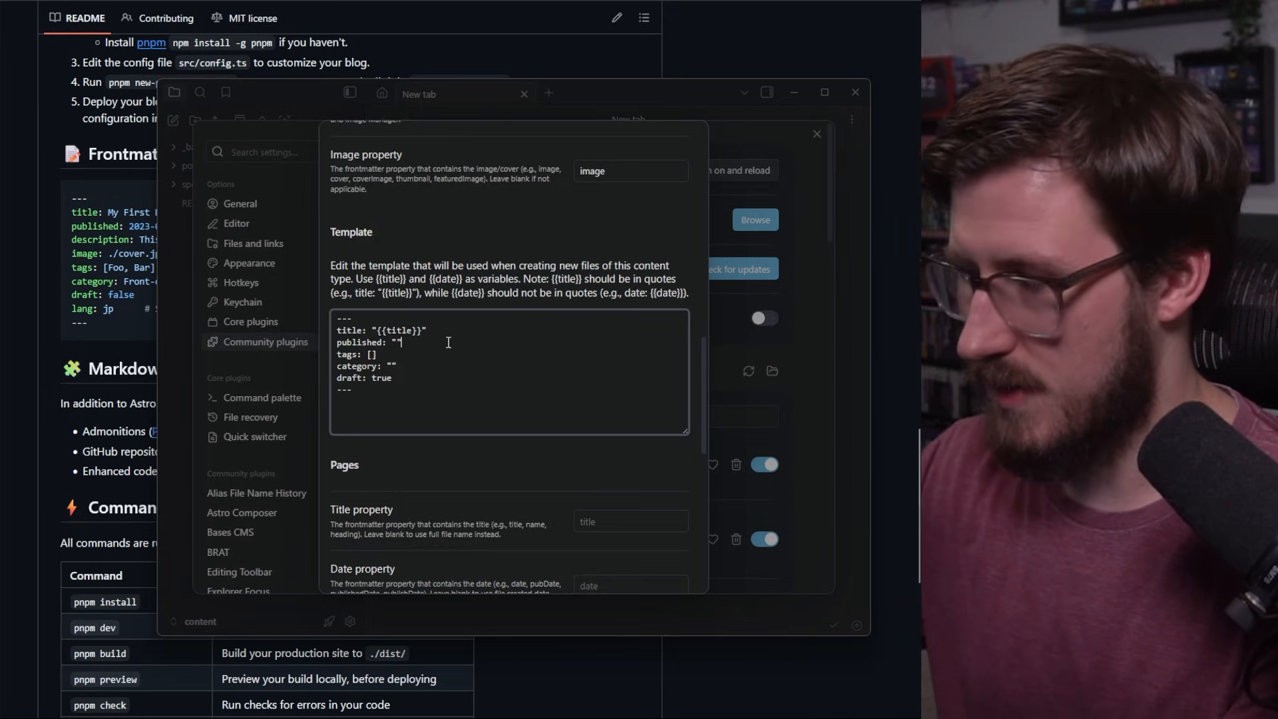
pyautogui.press('Return')
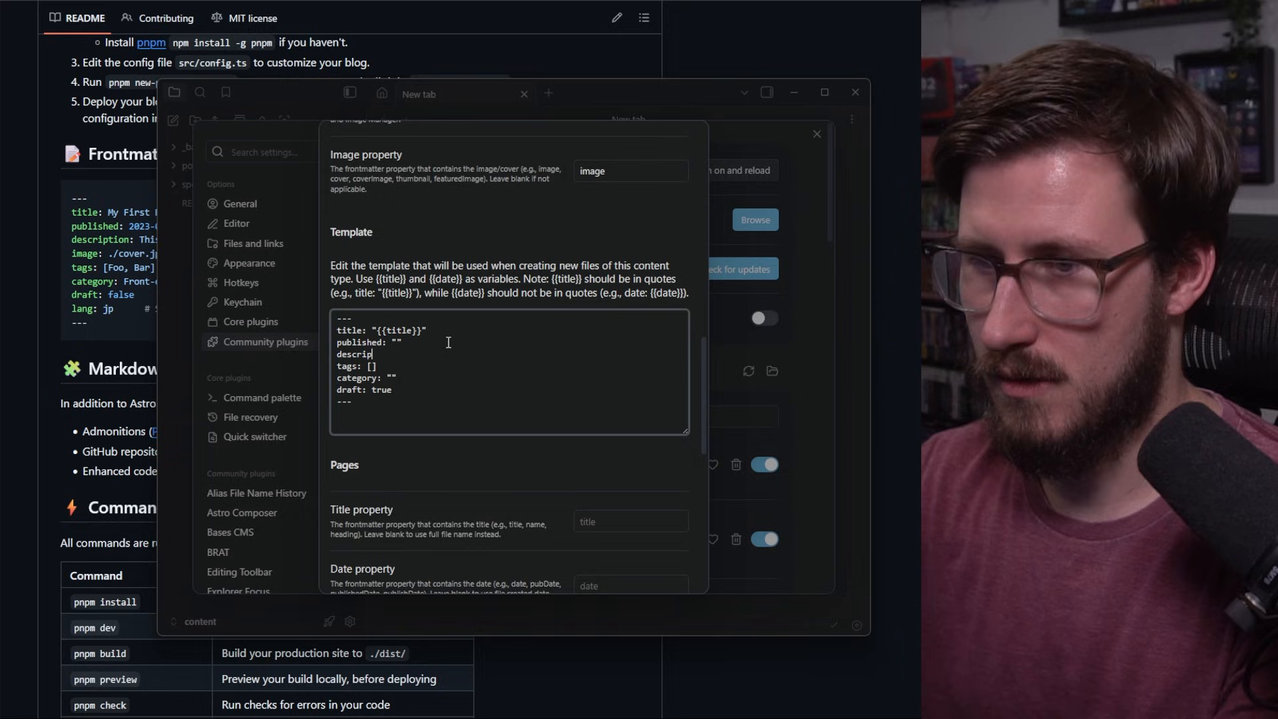
pyautogui.write('description: ""')
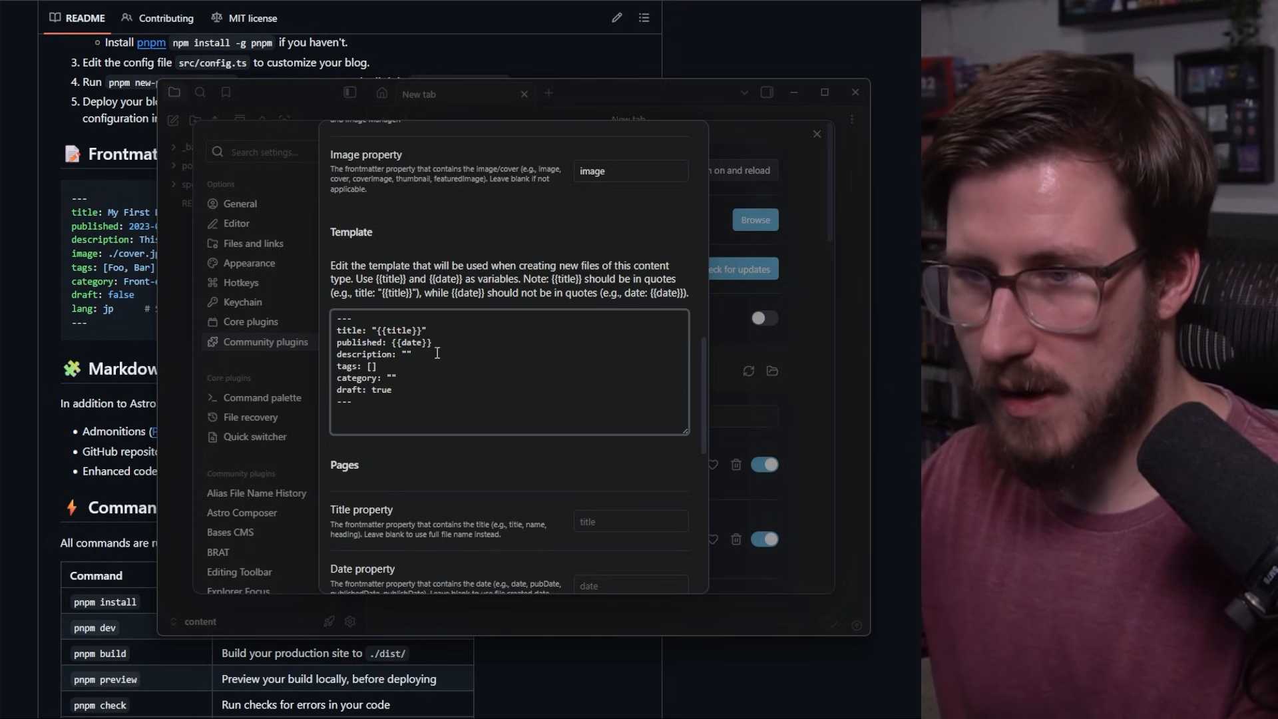
pyautogui.press('Return')
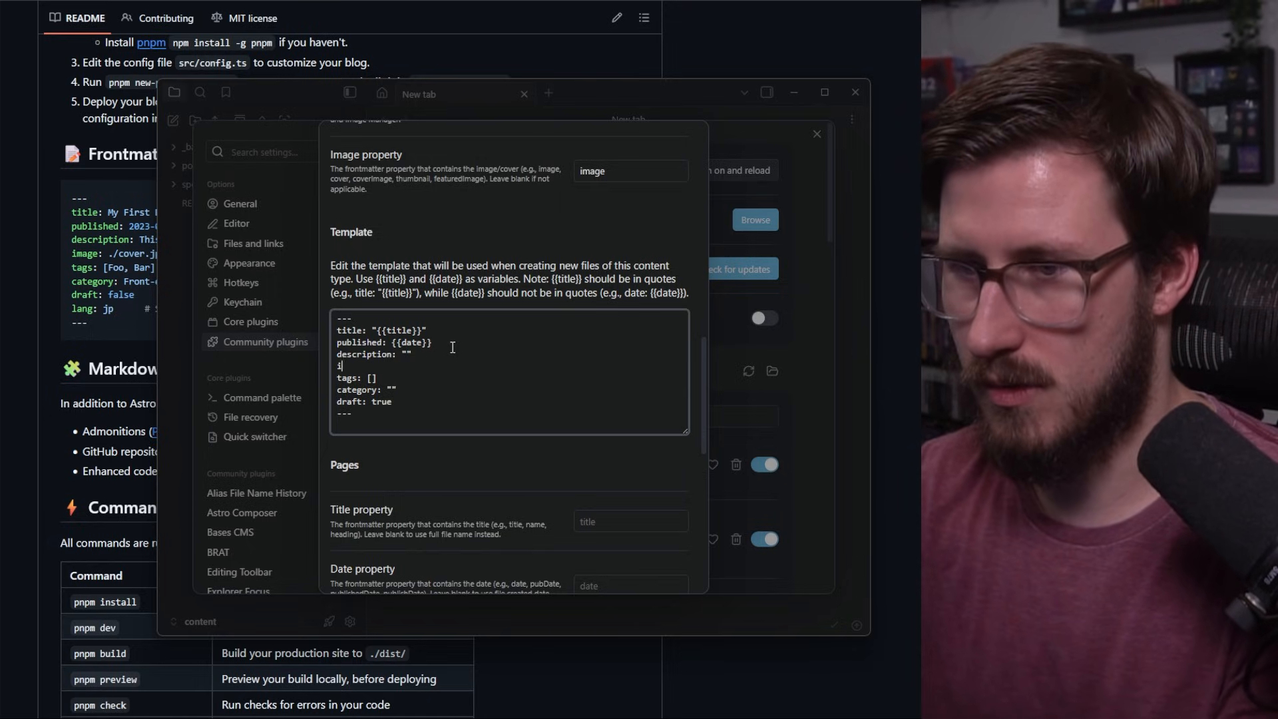
pyautogui.write('image: ""')
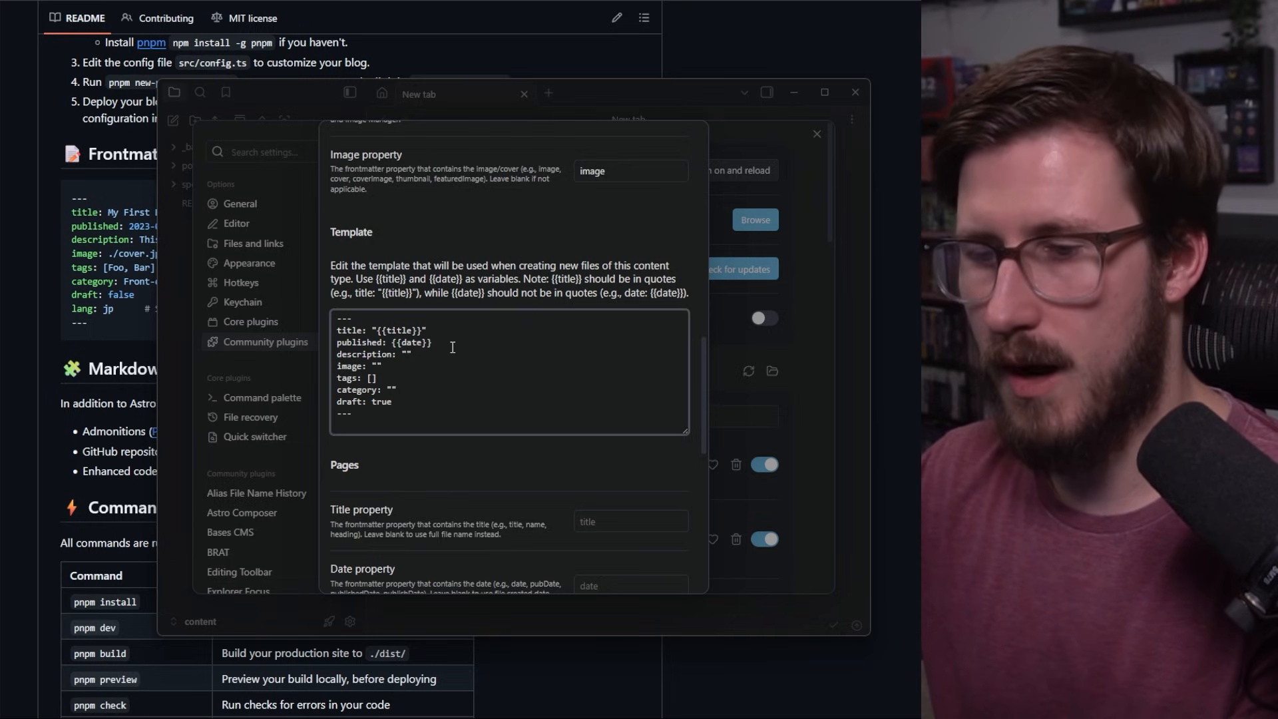
# Leave the Pages property mapping and template at their defaults and submit the frontmatter settings.
pyautogui.scroll(-5, 452, 347)
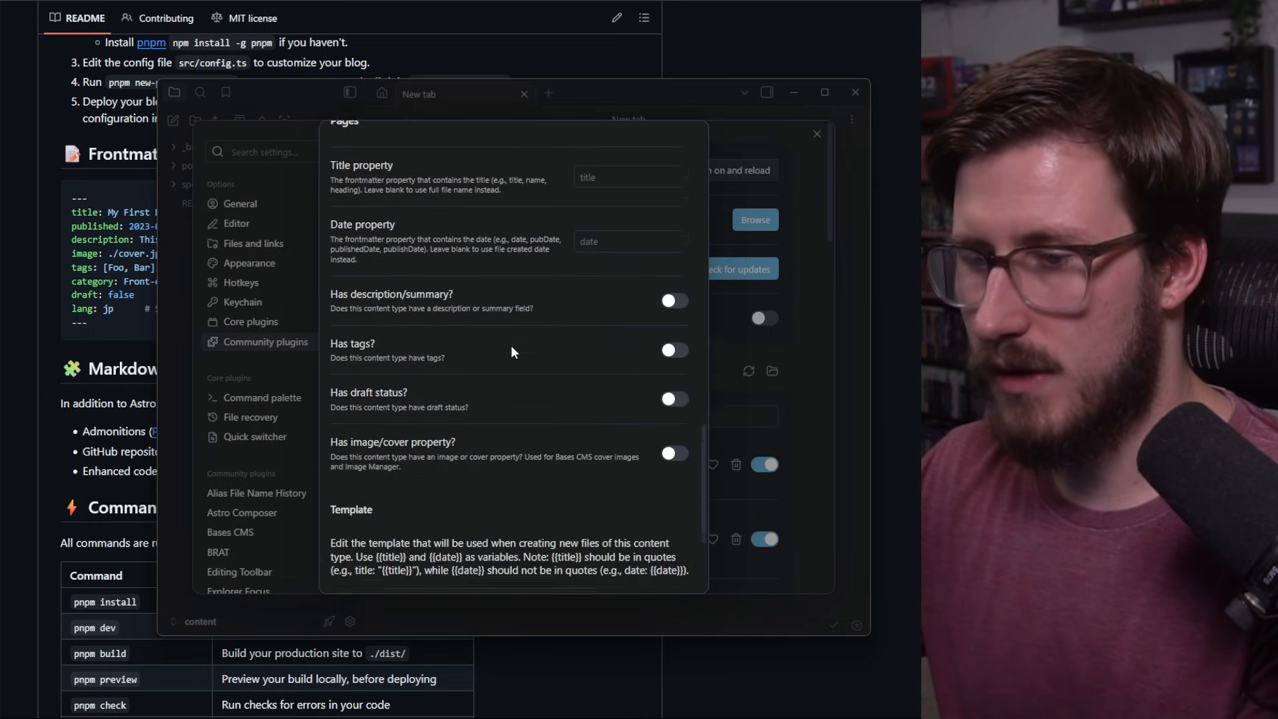
pyautogui.scroll(-2, 513, 348)
pyautogui.scroll(6, 516, 355)
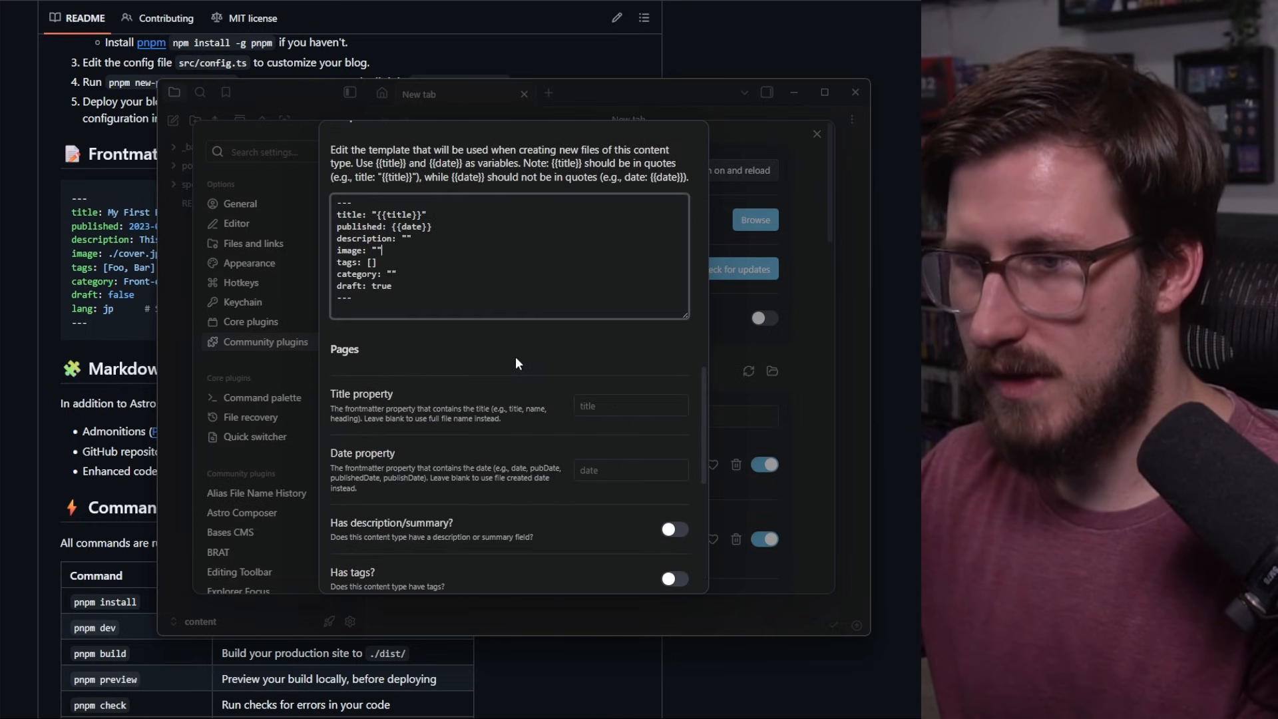
pyautogui.scroll(-3, 515, 357)
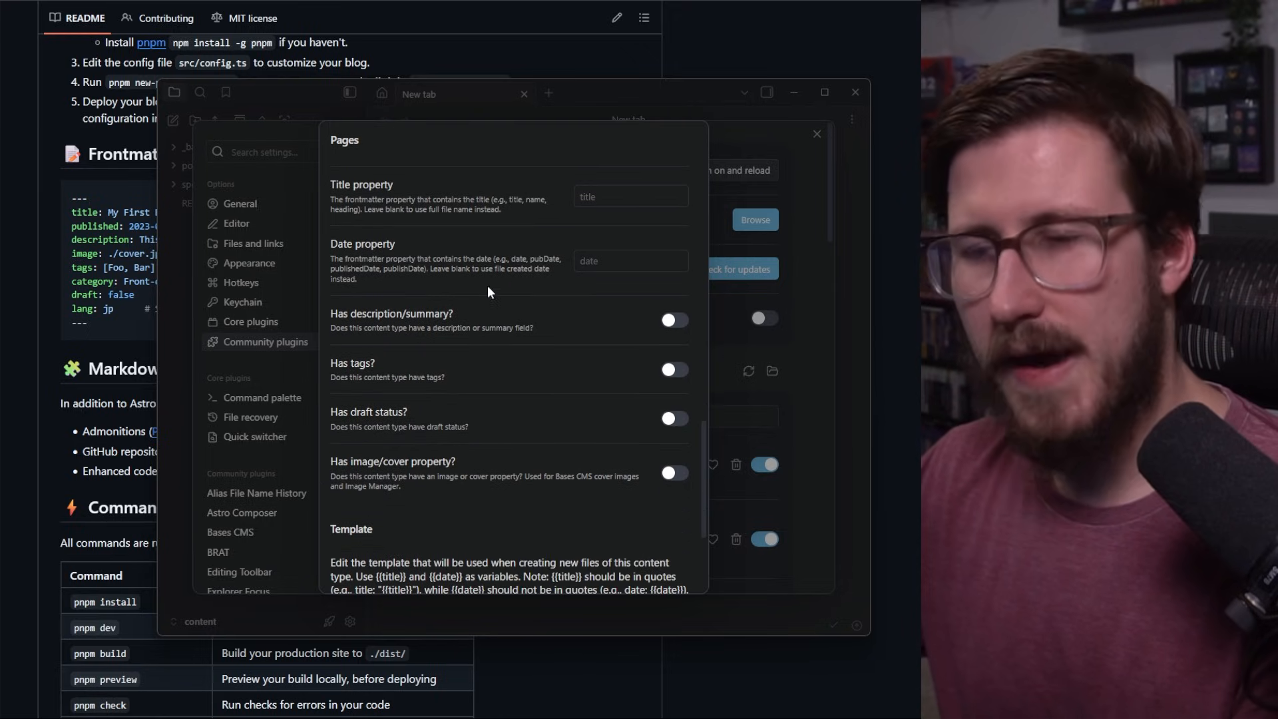
pyautogui.scroll(-3, 491, 246)
pyautogui.click(433, 424)
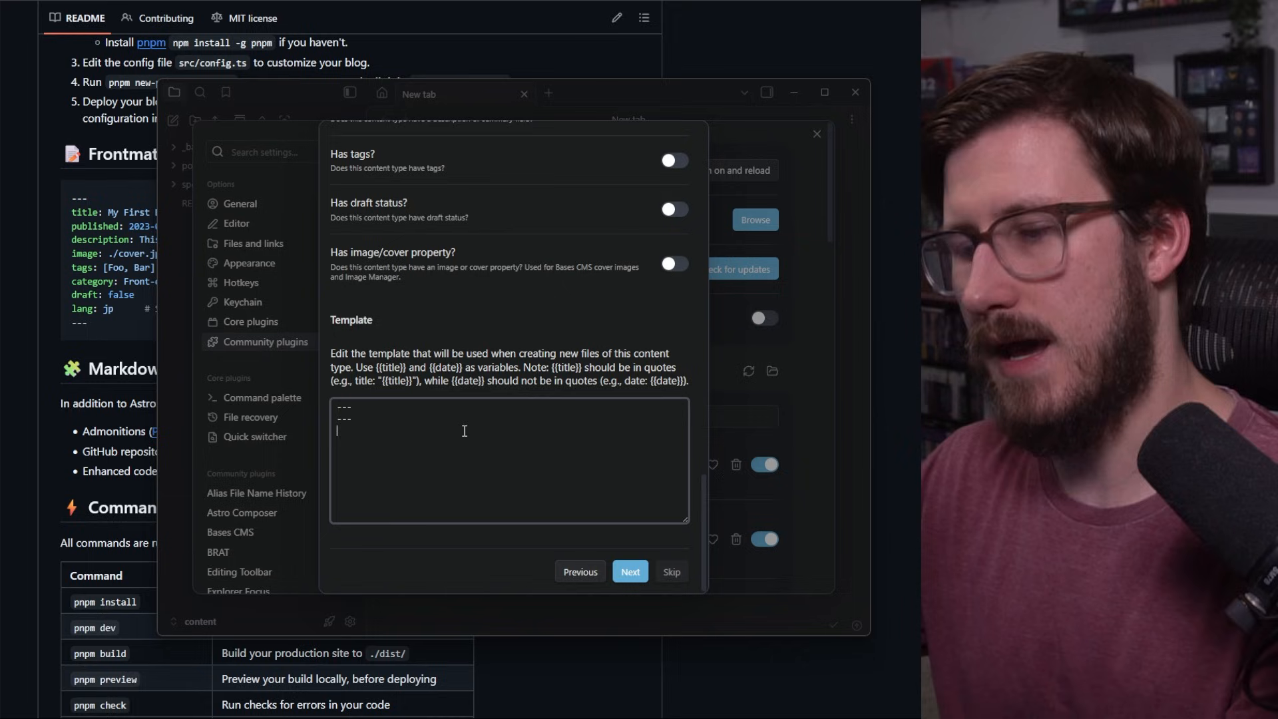
pyautogui.click(636, 572)
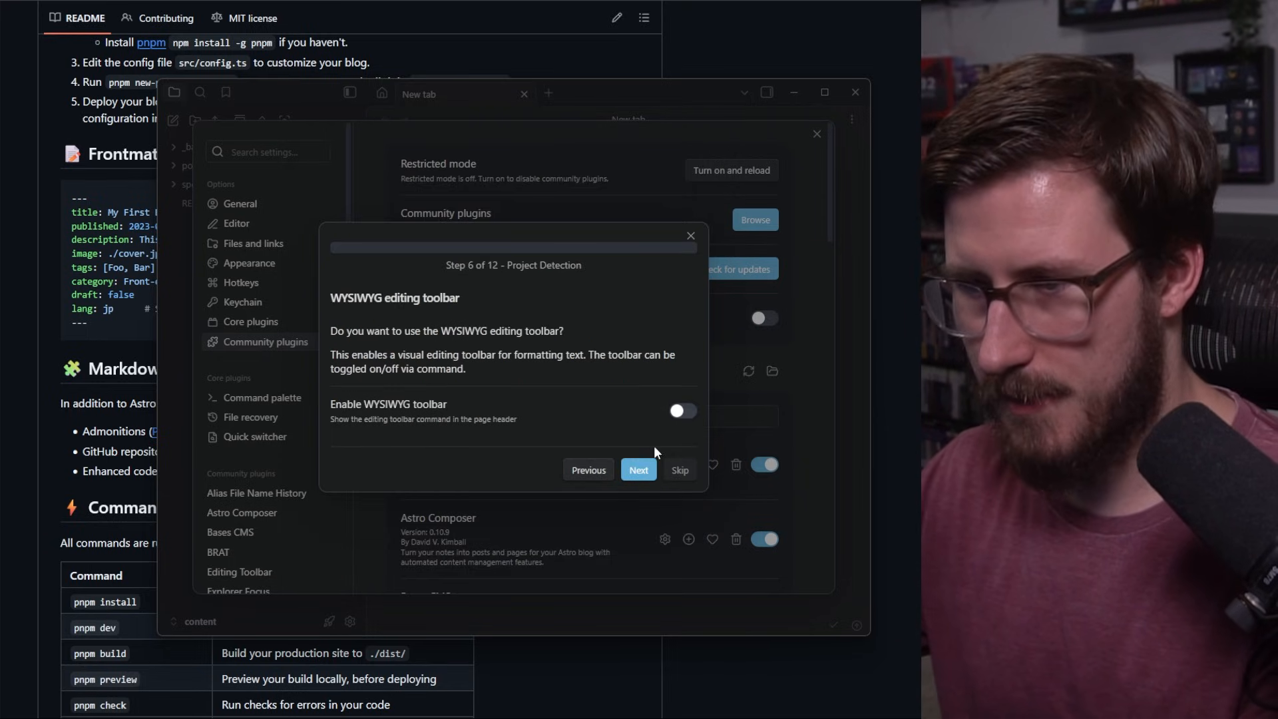
# Keep the WYSIWYG toolbar disabled and accept the proposed Bases CMS, Astro Composer and SEO configurations.
pyautogui.click(638, 470)
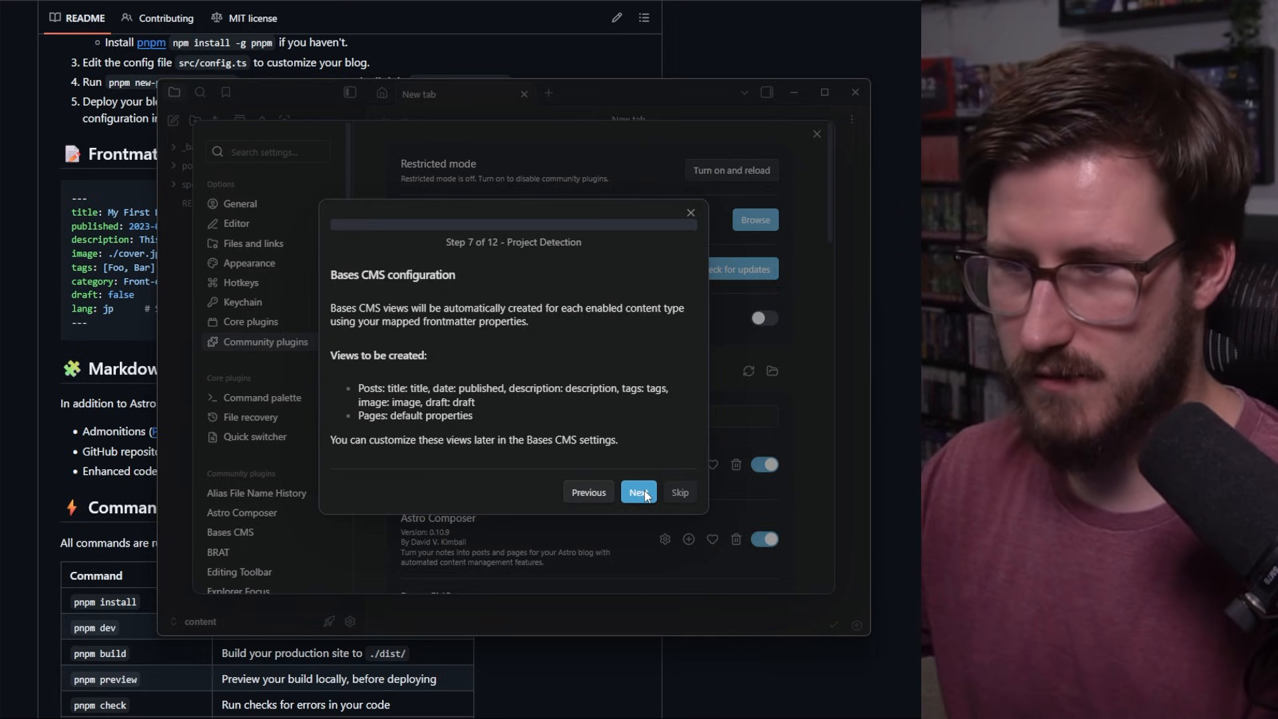
pyautogui.click(643, 492)
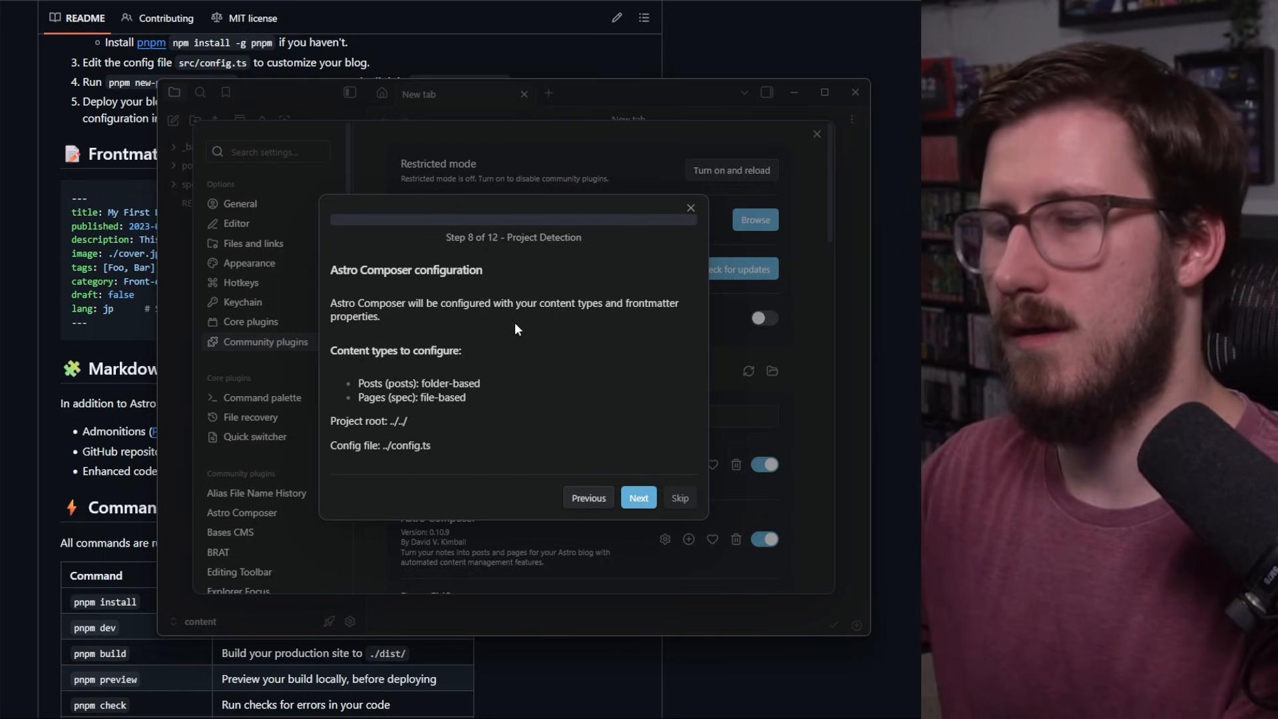
pyautogui.click(644, 498)
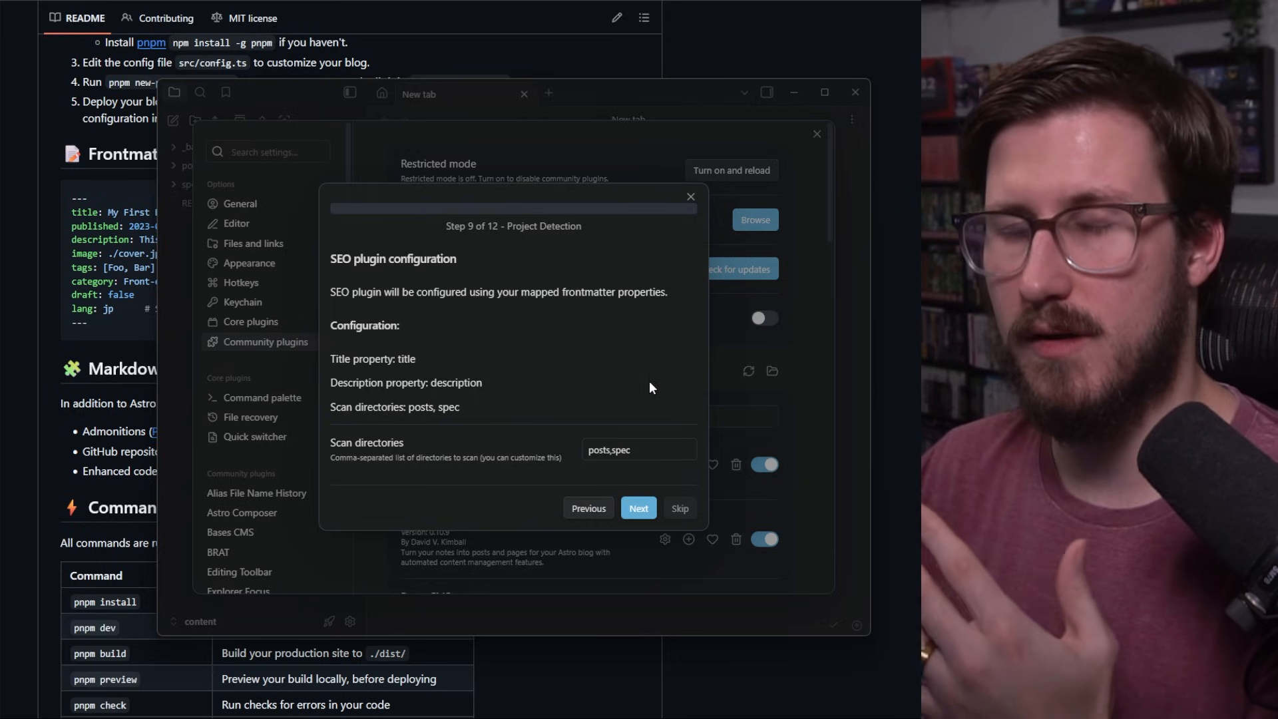
pyautogui.click(639, 508)
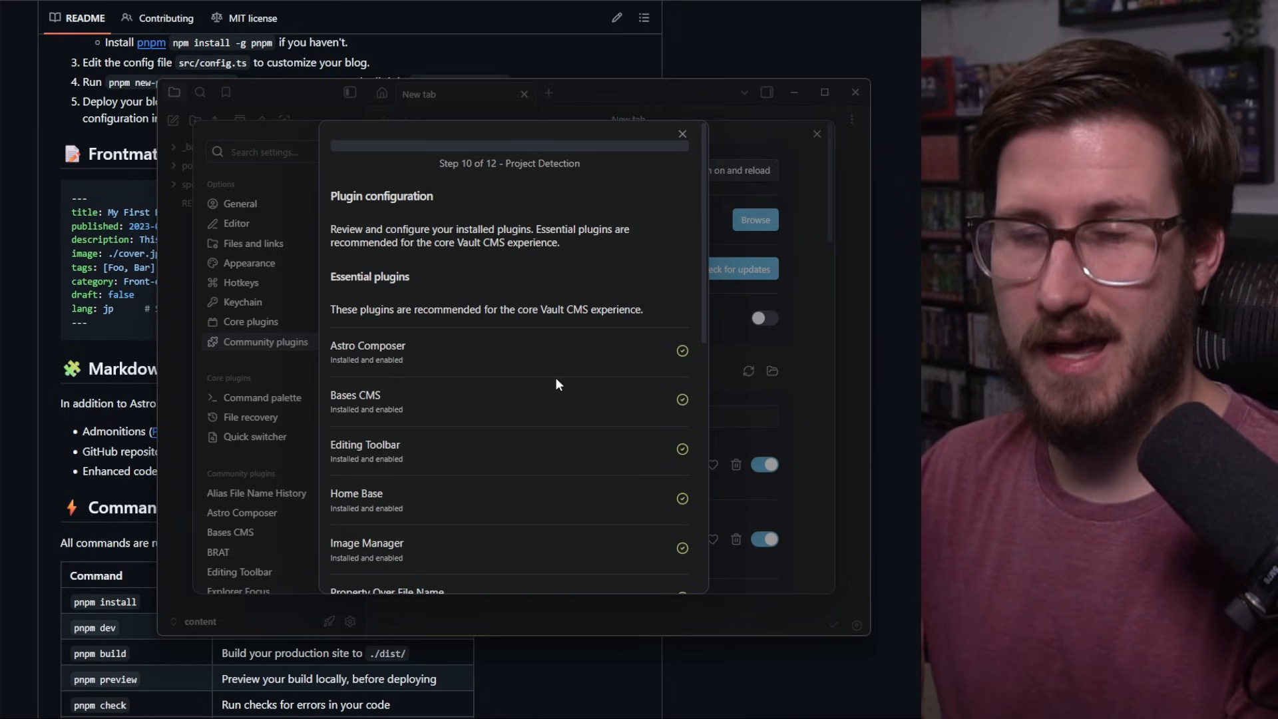
# Accept the plugin configuration, configure Vite to ignore the Obsidian and bases folders, and continue to the final summary.
pyautogui.scroll(-4, 555, 377)
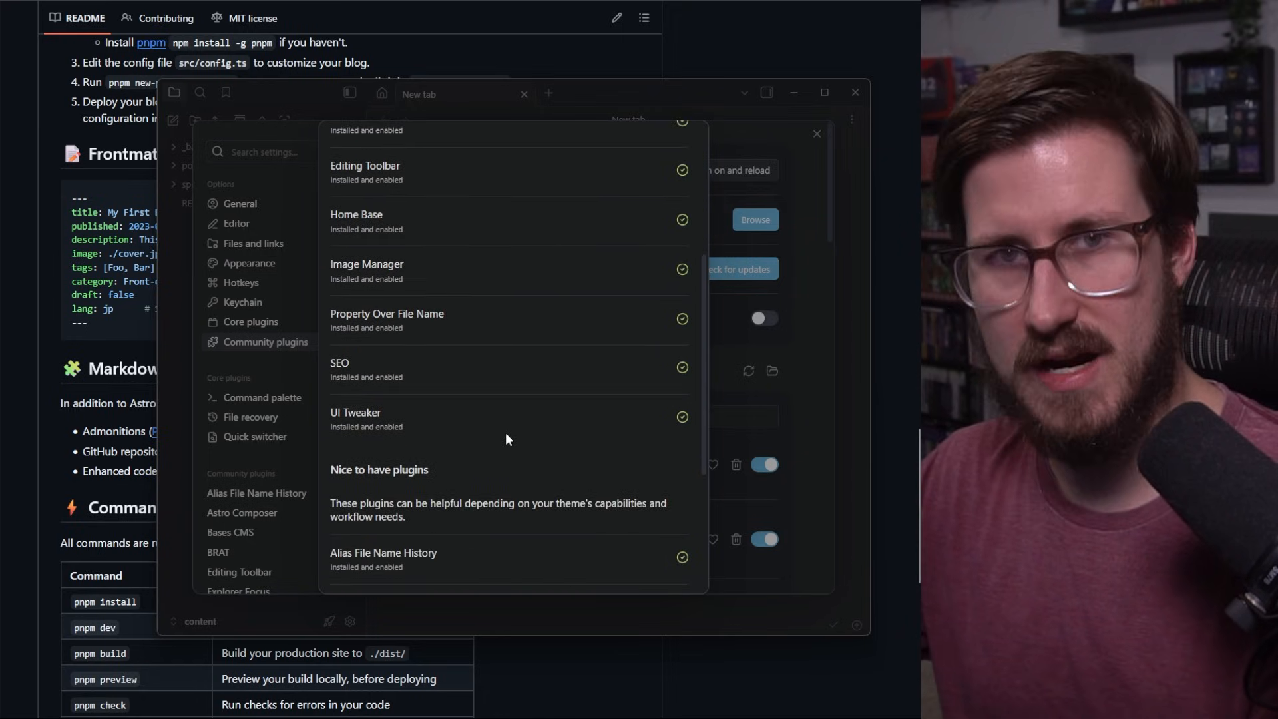
pyautogui.scroll(-4, 505, 439)
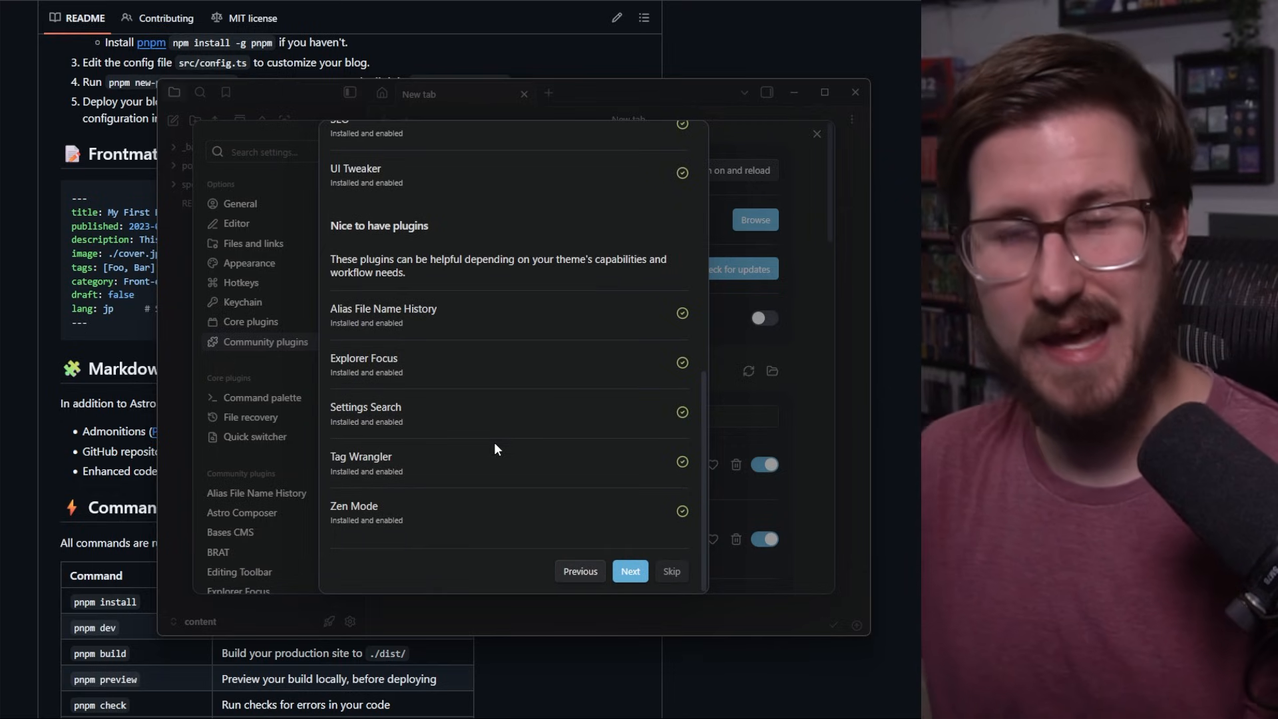
pyautogui.click(631, 571)
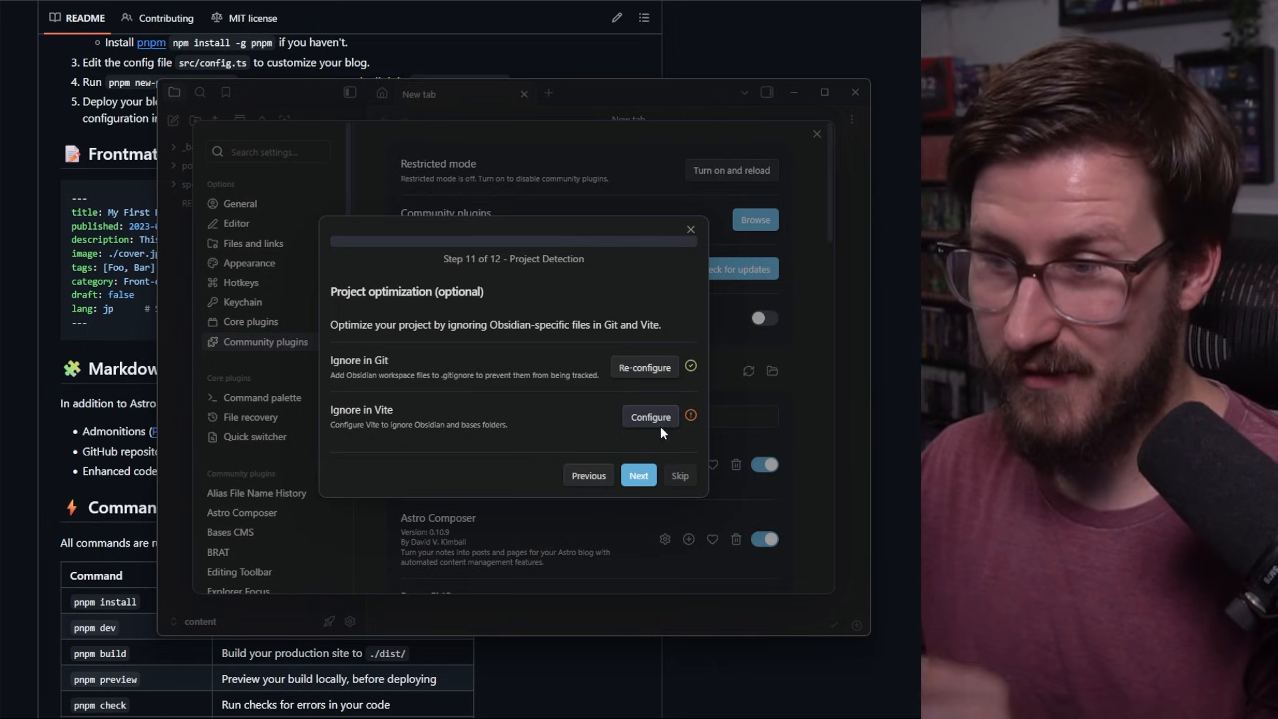
pyautogui.click(654, 416)
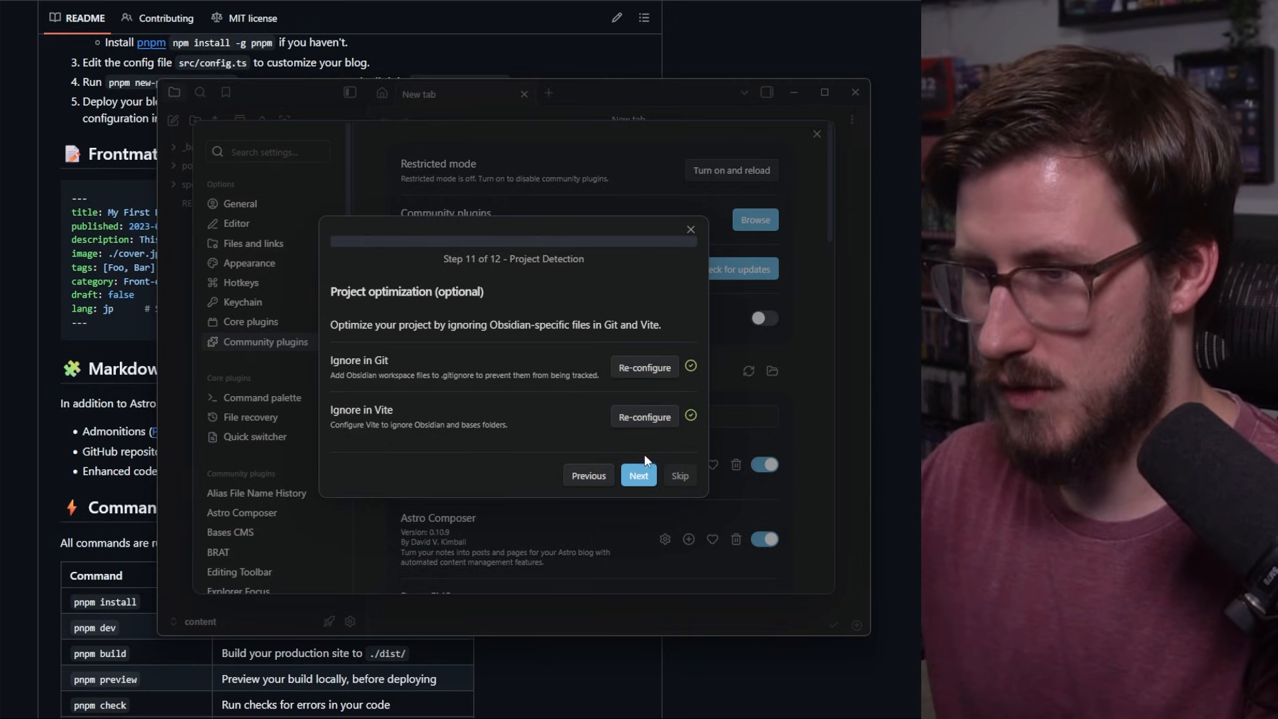
pyautogui.click(635, 470)
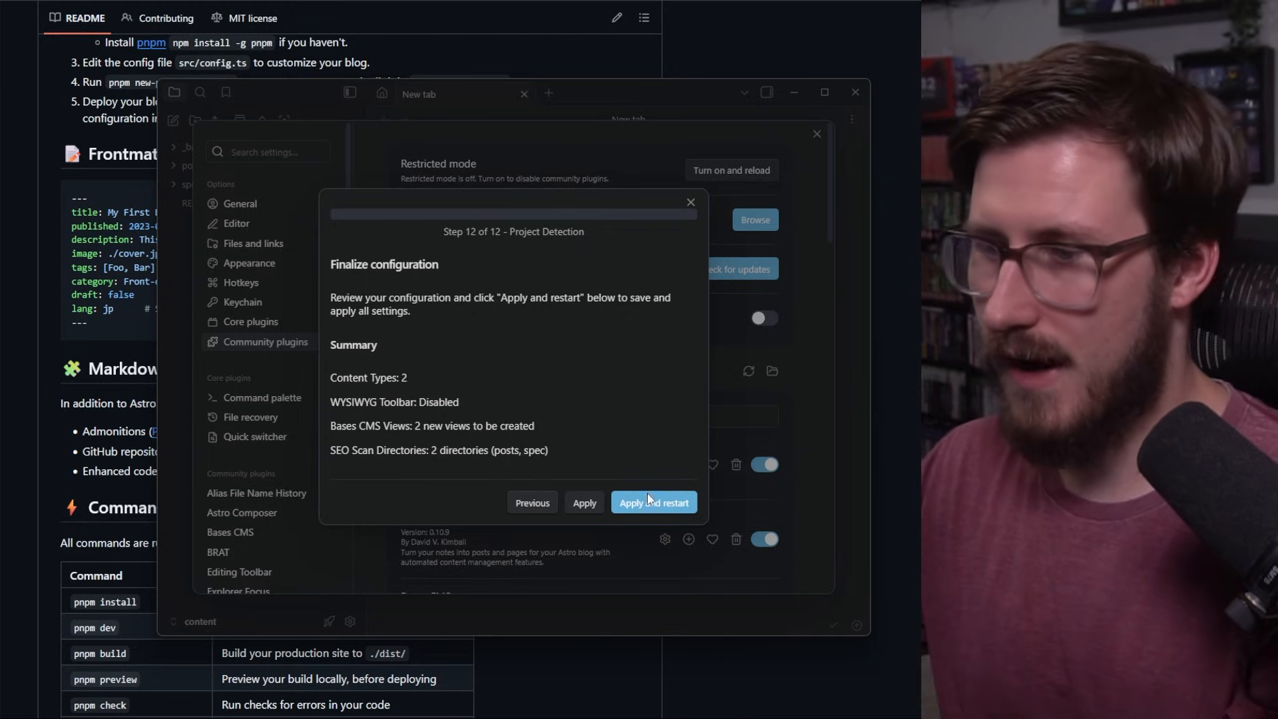
# Apply the Vault CMS wizard configuration with a restart and dismiss the Git repository notice.
pyautogui.click(666, 503)
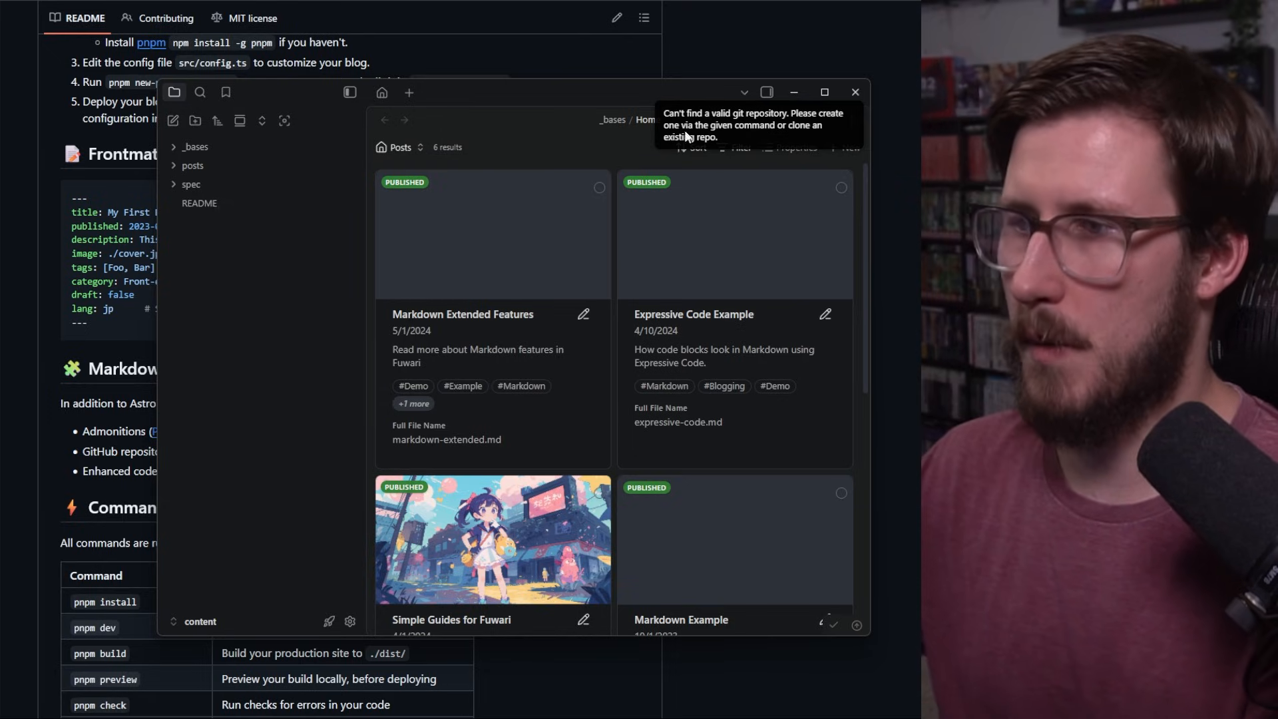
pyautogui.click(780, 129)
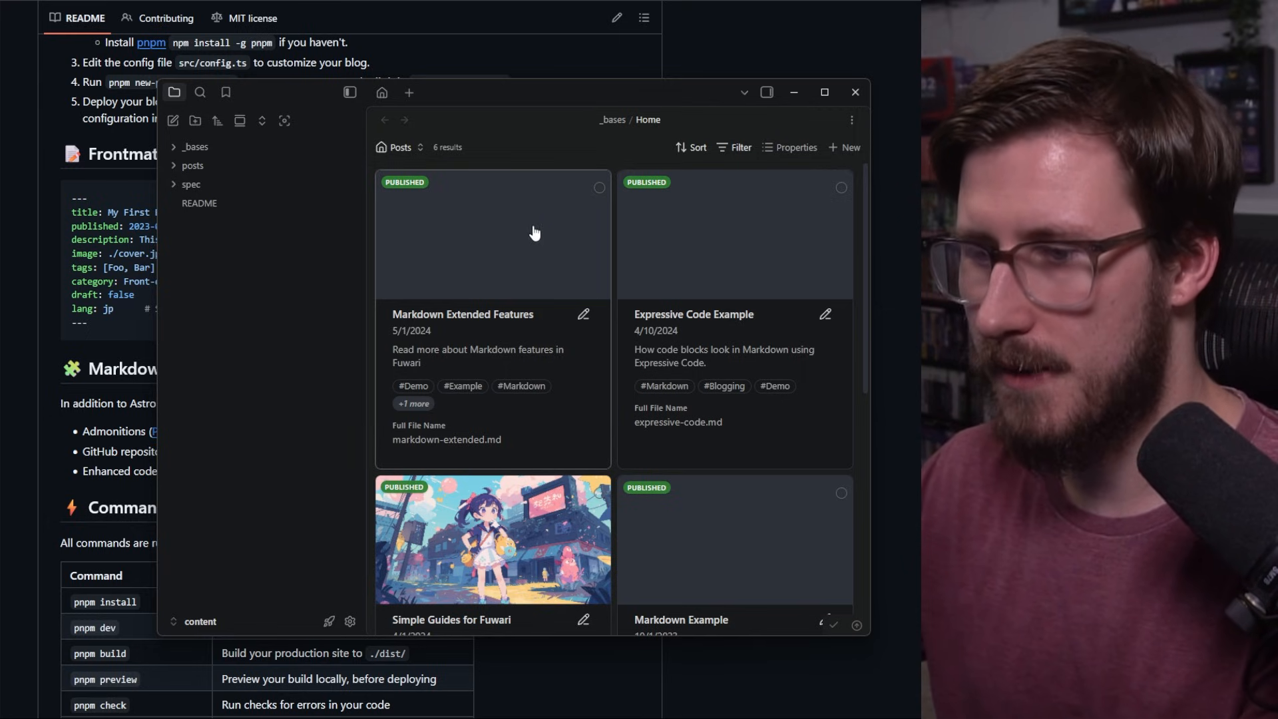
# Examine the post cards in the Posts view of the Home base, including their published and draft labels.
pyautogui.scroll(-3, 602, 271)
pyautogui.scroll(3, 602, 271)
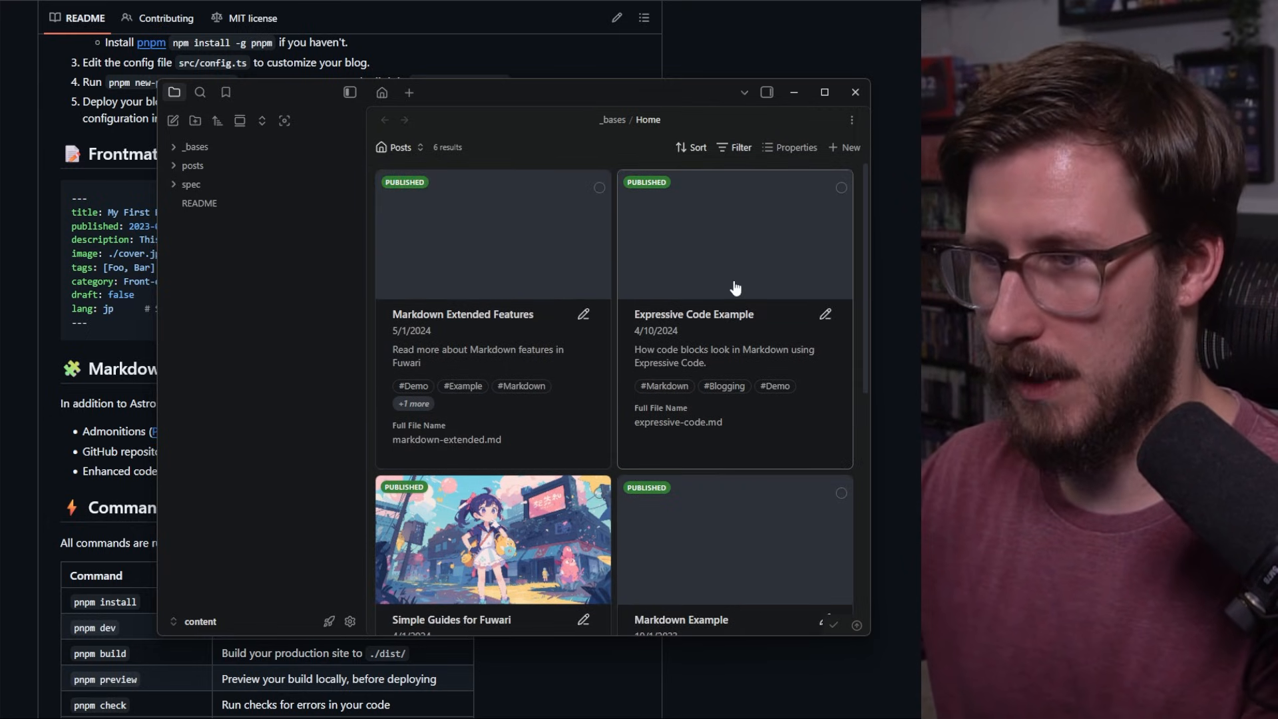
pyautogui.scroll(-5, 733, 420)
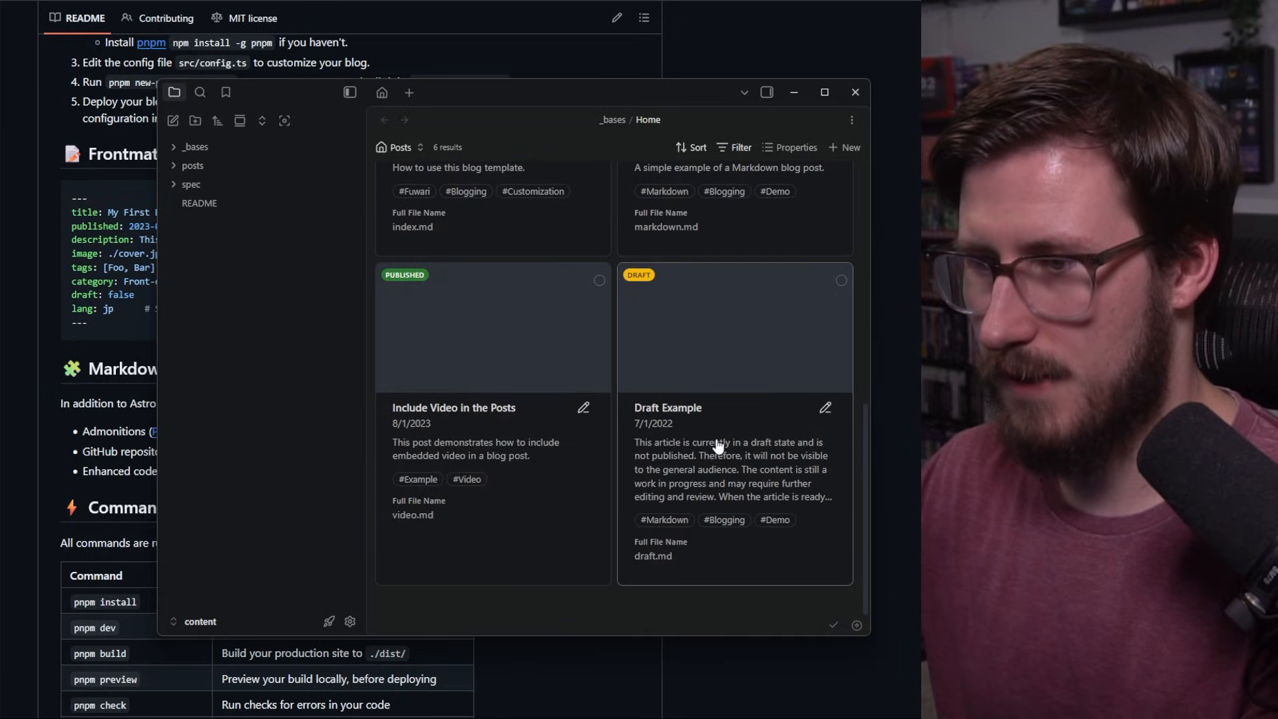
pyautogui.scroll(5, 719, 439)
pyautogui.scroll(-7, 608, 299)
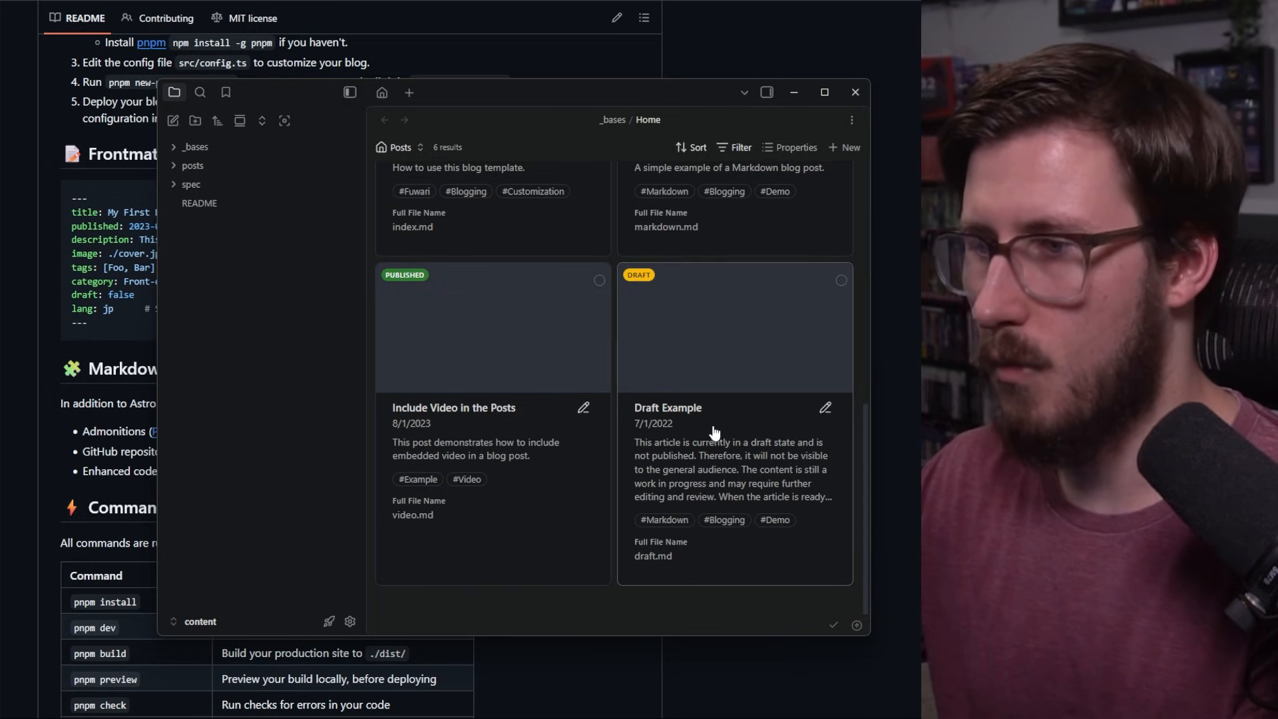
pyautogui.scroll(4, 710, 440)
pyautogui.scroll(1, 710, 439)
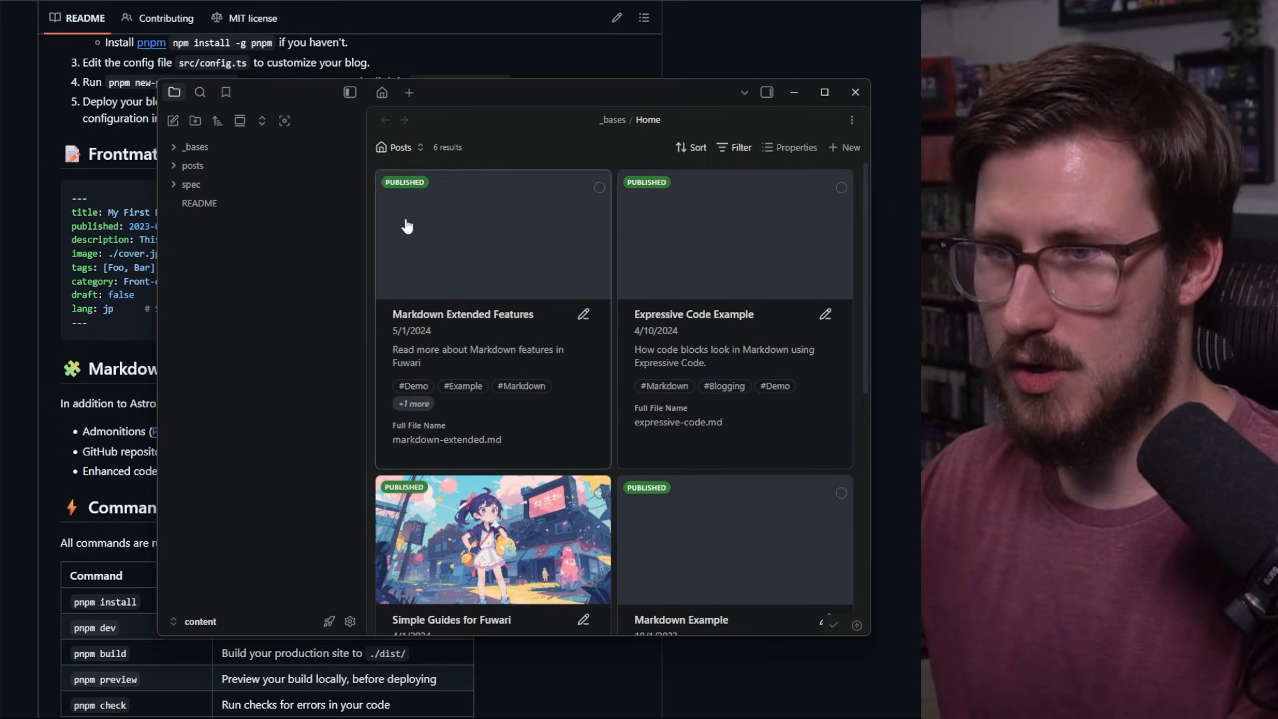
# Select the Markdown Extended Features, Expressive Code Example and Simple Guides for Fuwari posts, view their bulk tag options, and clear the selection.
pyautogui.click(403, 186)
pyautogui.click(513, 247)
pyautogui.click(721, 250)
pyautogui.click(546, 560)
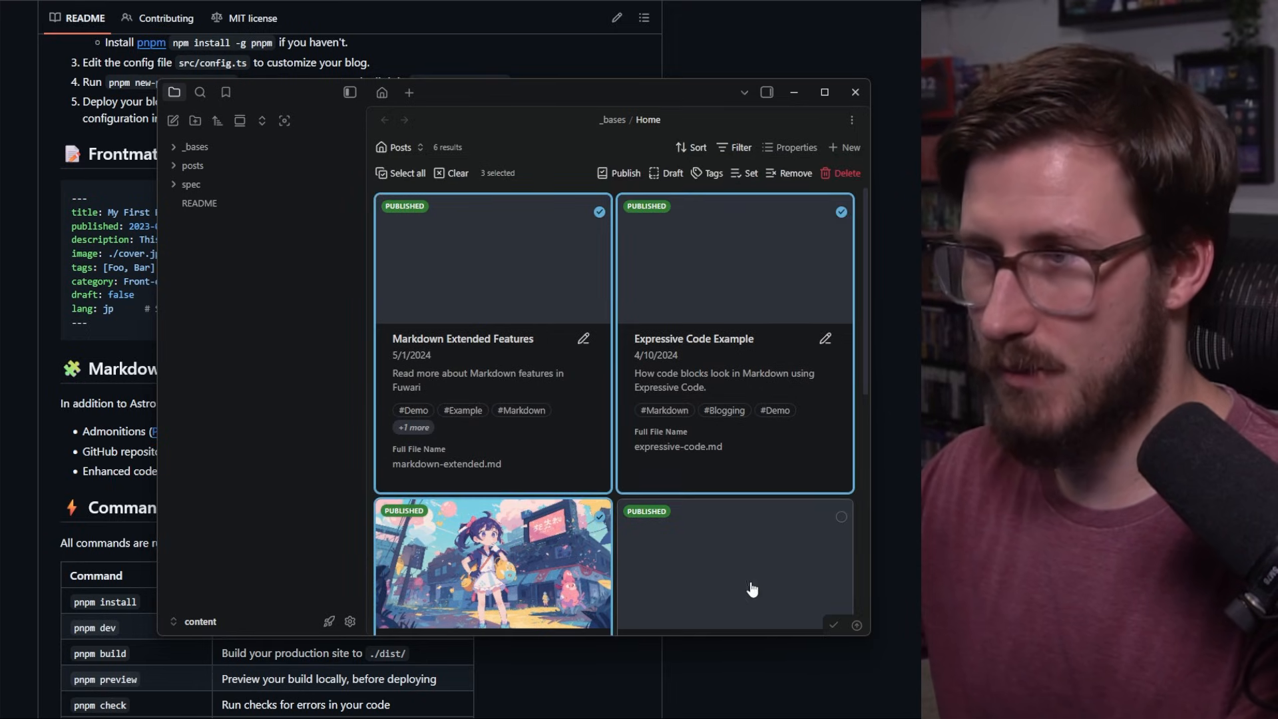
pyautogui.click(707, 175)
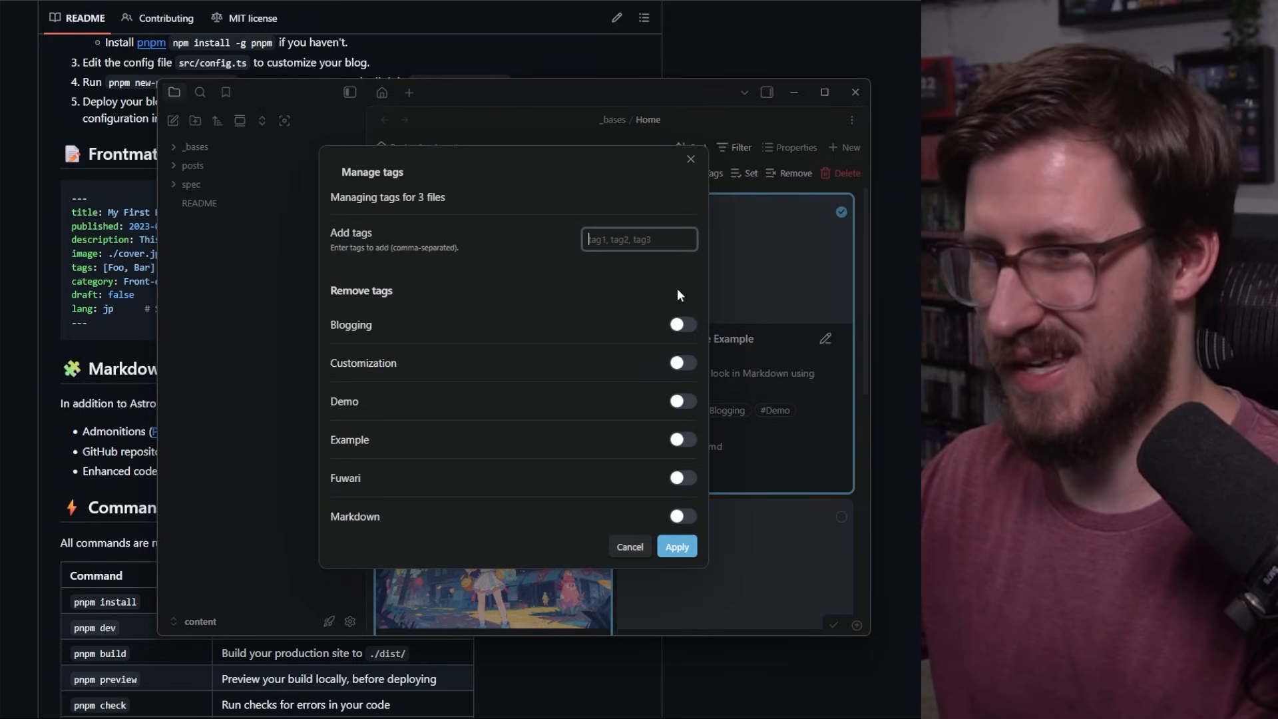
pyautogui.click(689, 159)
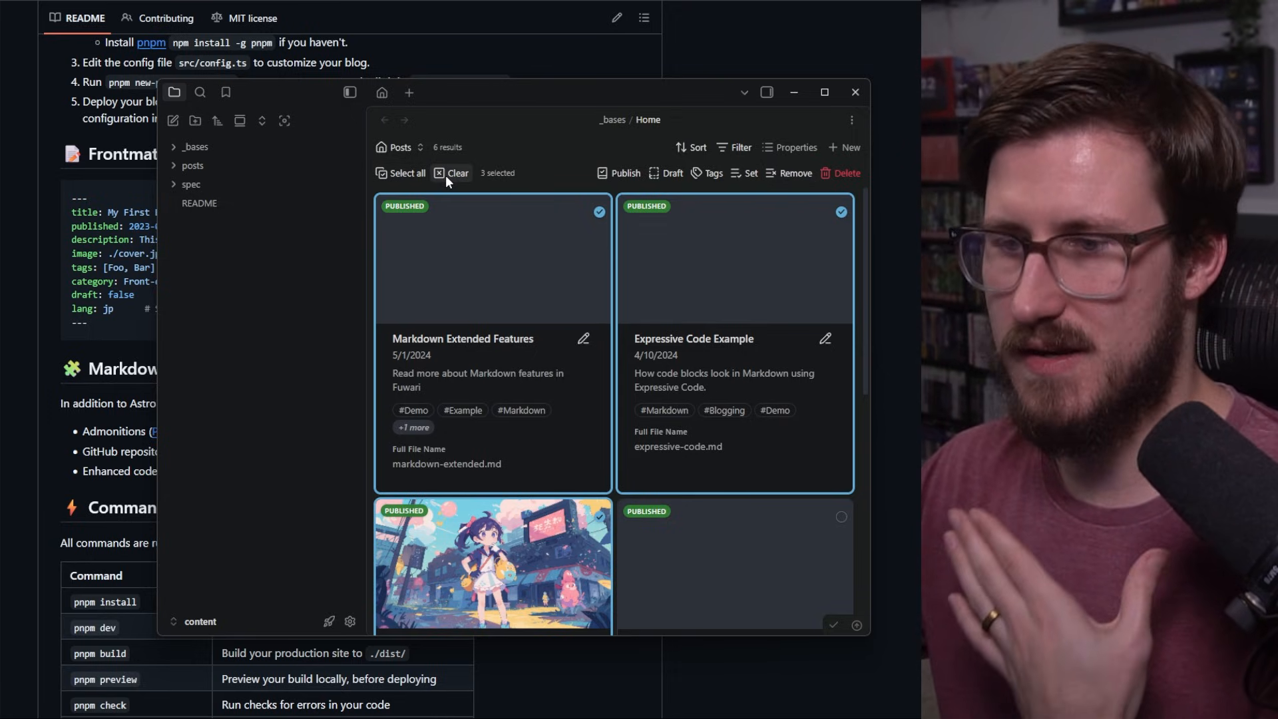
pyautogui.click(445, 174)
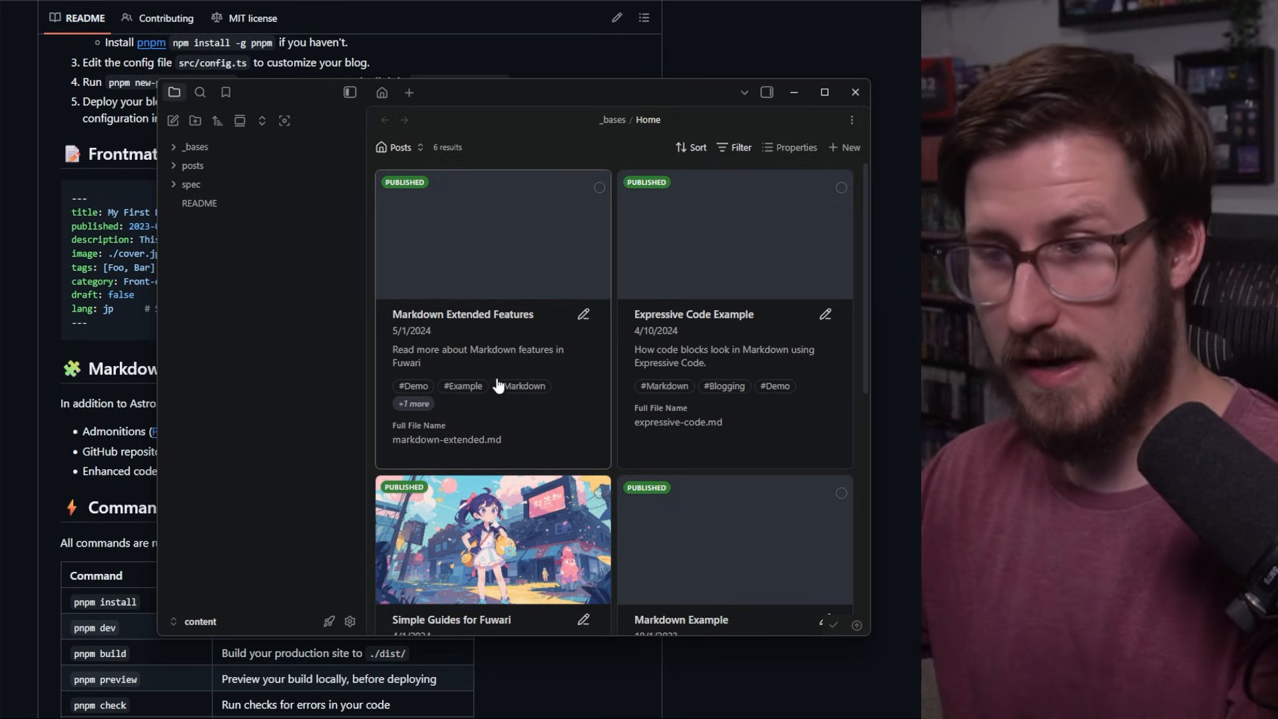
# In the Posts view's Property group 1, set the second property to category and show both properties side by side.
pyautogui.click(403, 148)
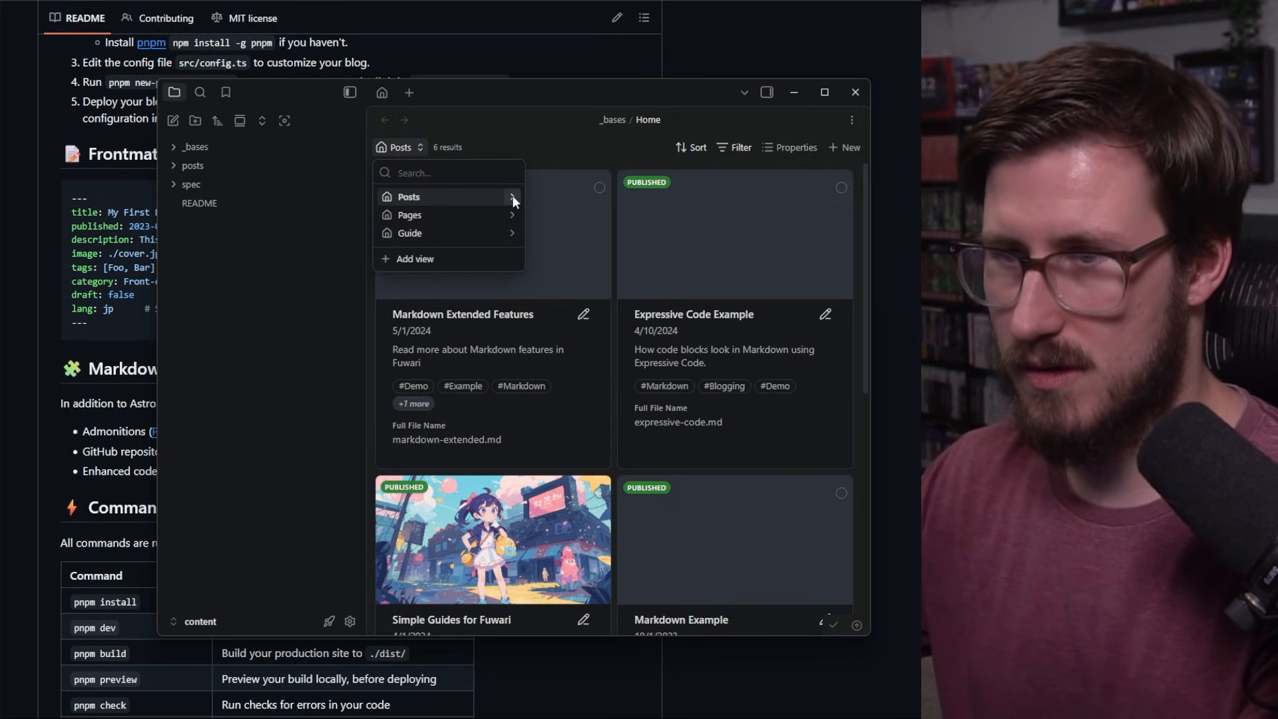
pyautogui.click(513, 197)
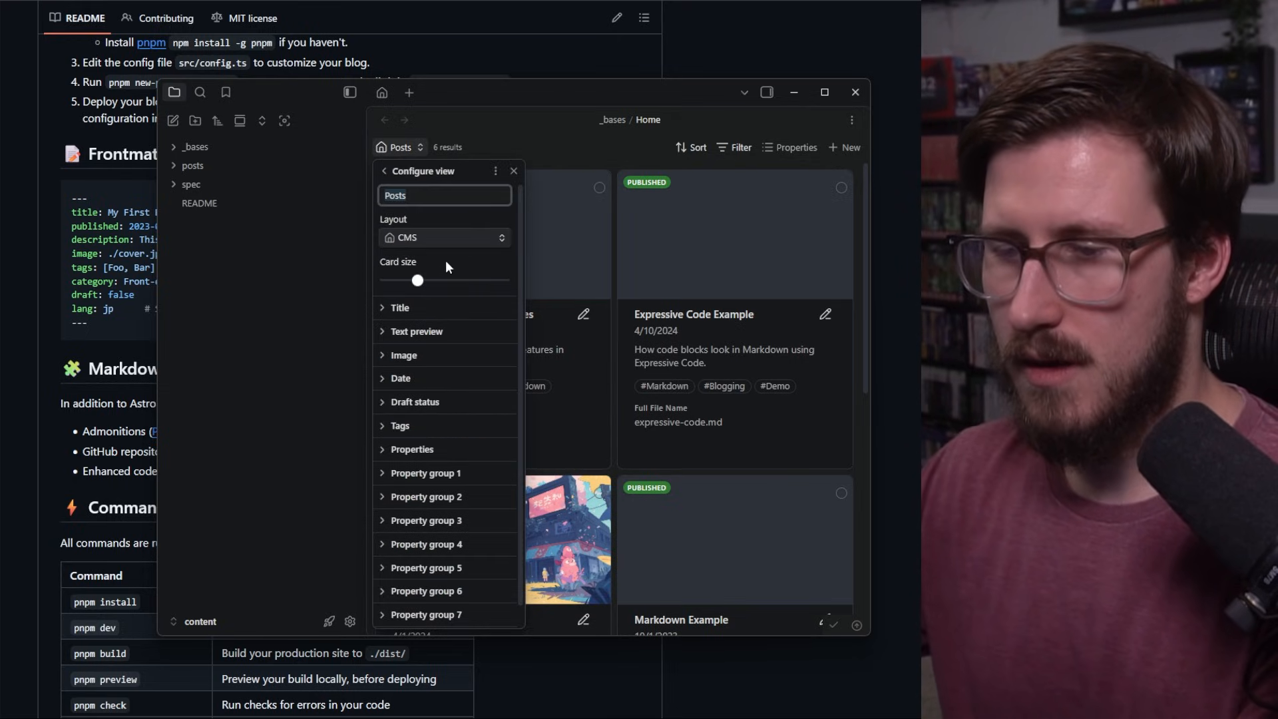
pyautogui.scroll(-1, 427, 373)
pyautogui.click(382, 452)
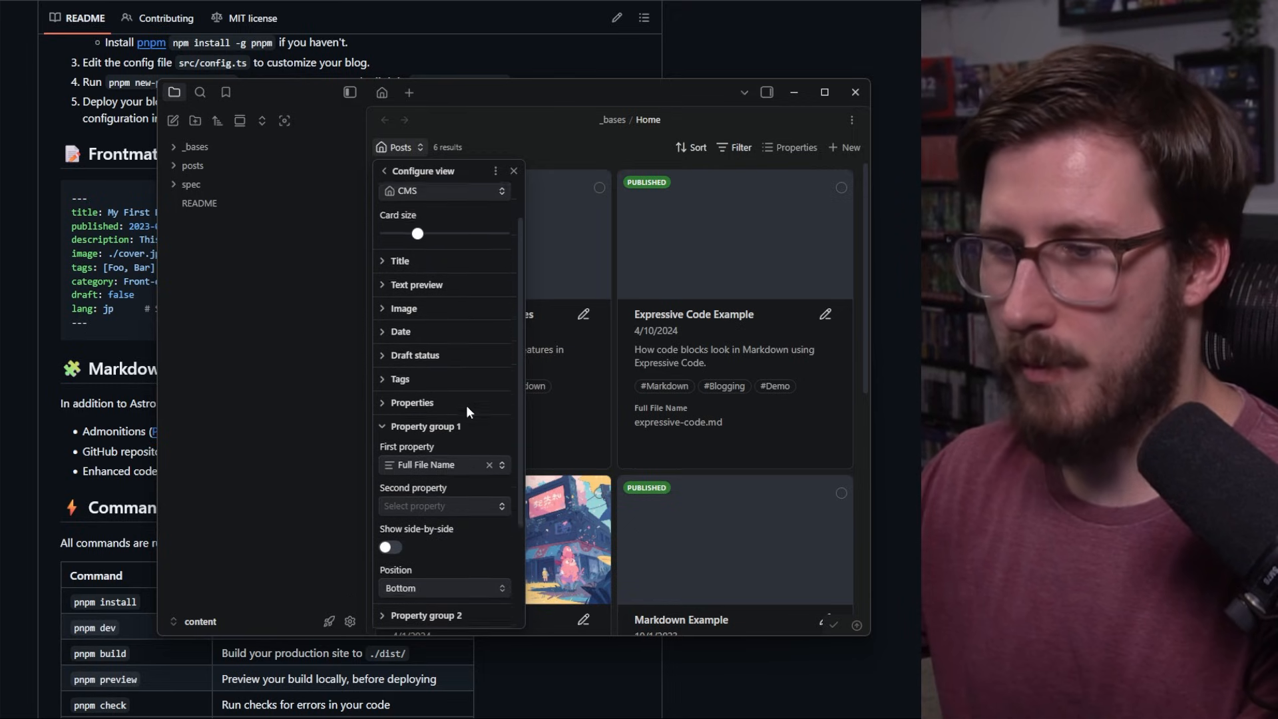
pyautogui.scroll(-3, 459, 387)
pyautogui.click(438, 392)
pyautogui.write('ca')
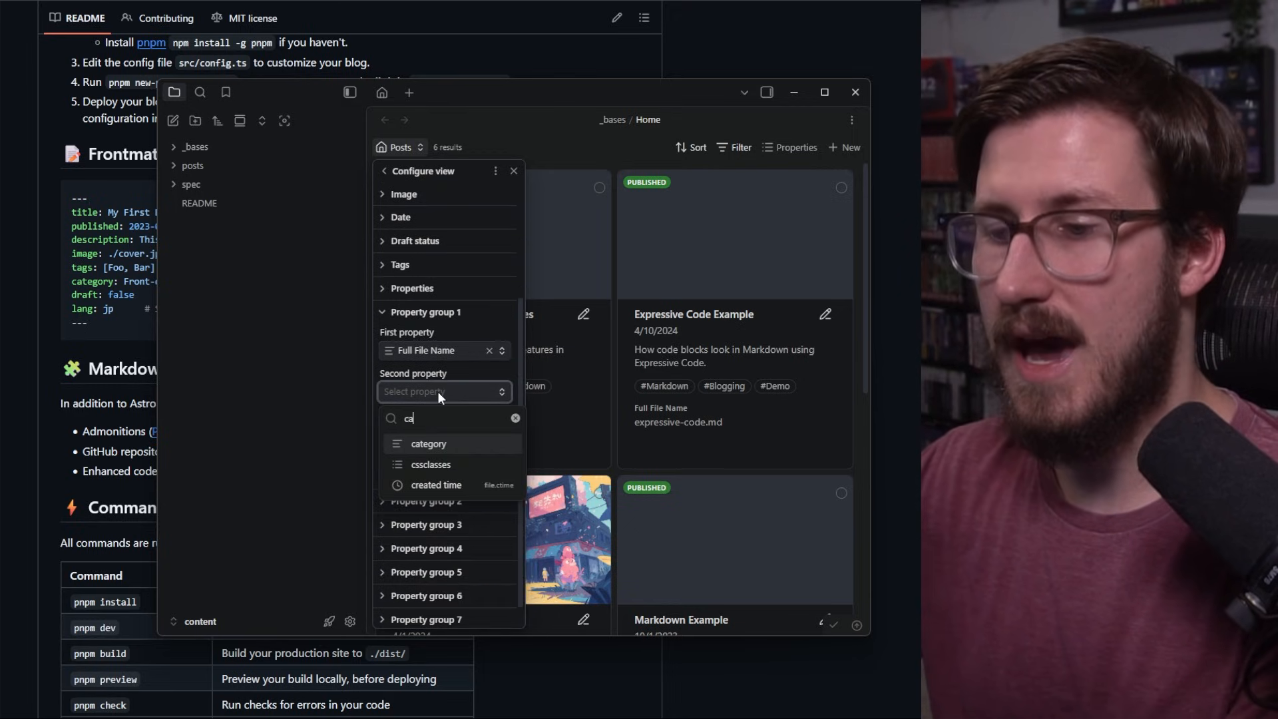
pyautogui.press('Return')
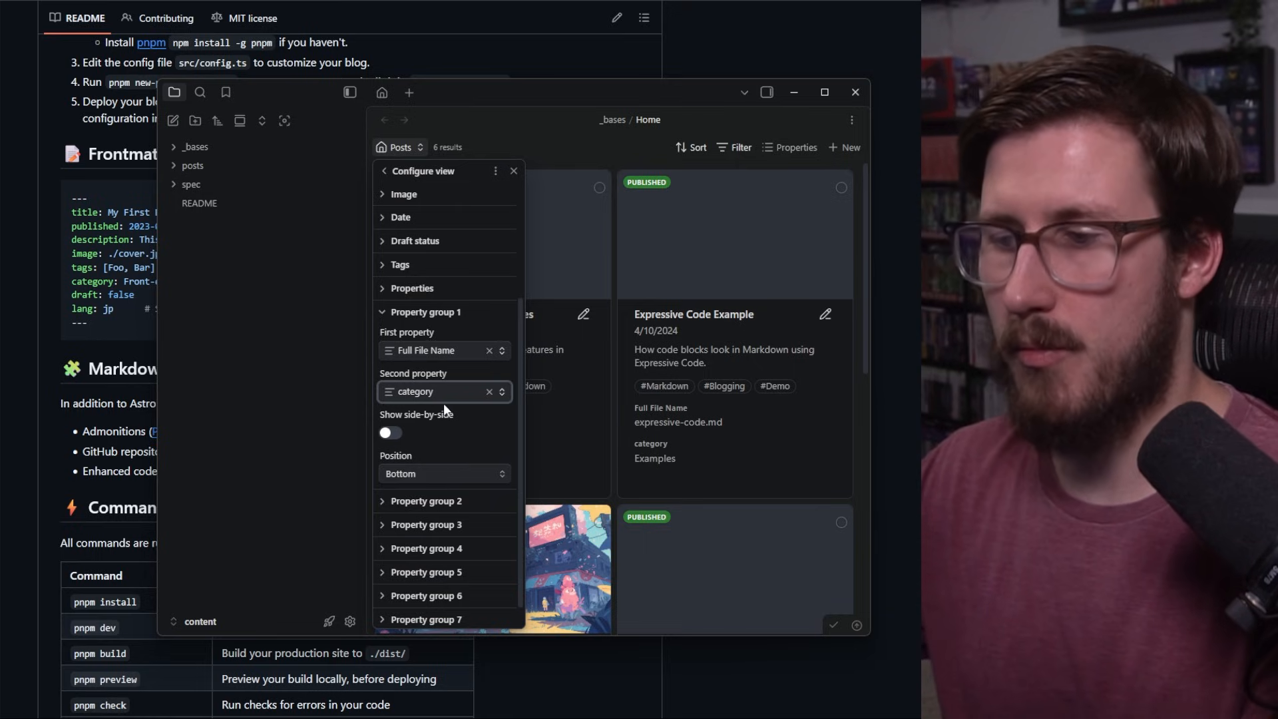
pyautogui.click(391, 433)
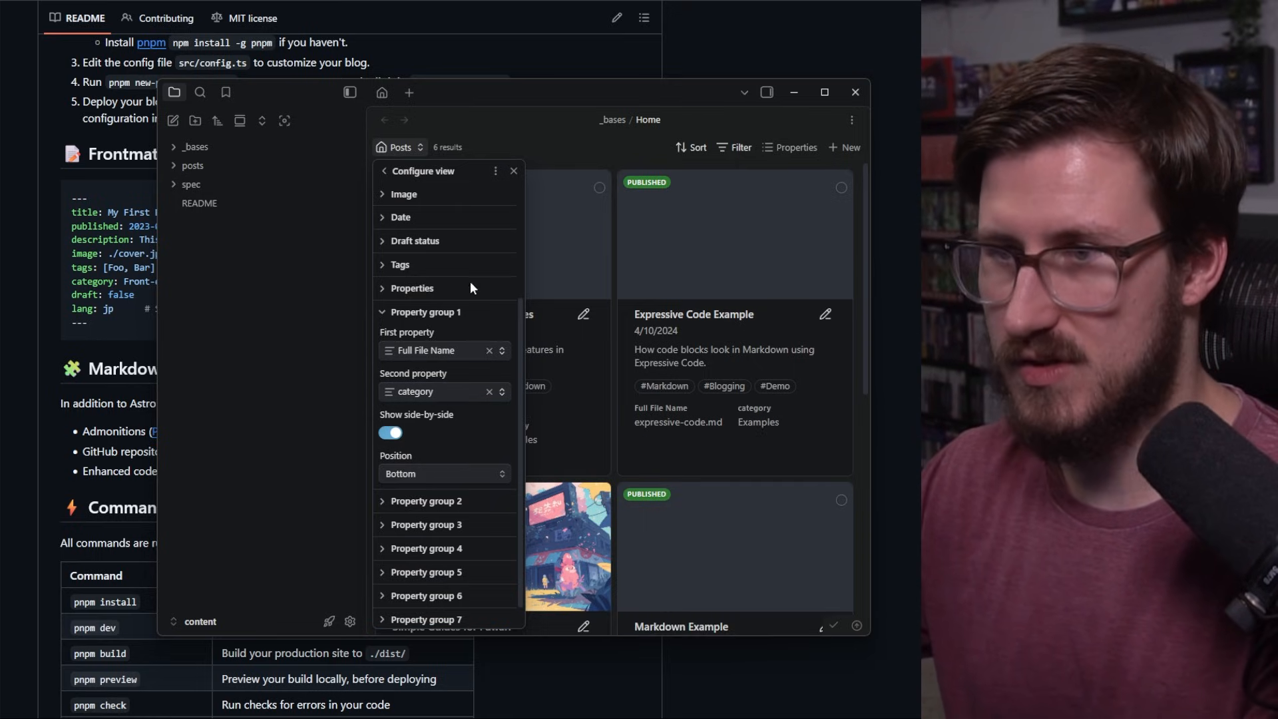
pyautogui.click(514, 171)
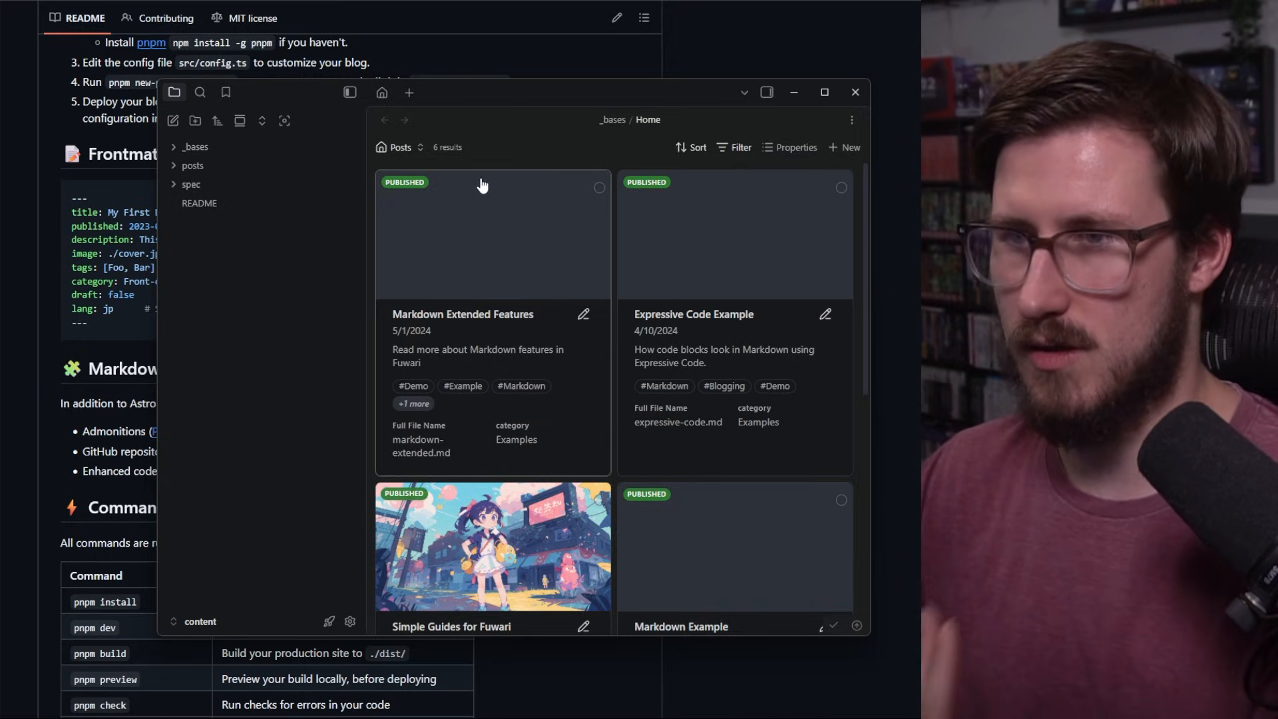
# View the Pages listing and its about note, and return to the Posts view on the Home base.
pyautogui.click(414, 147)
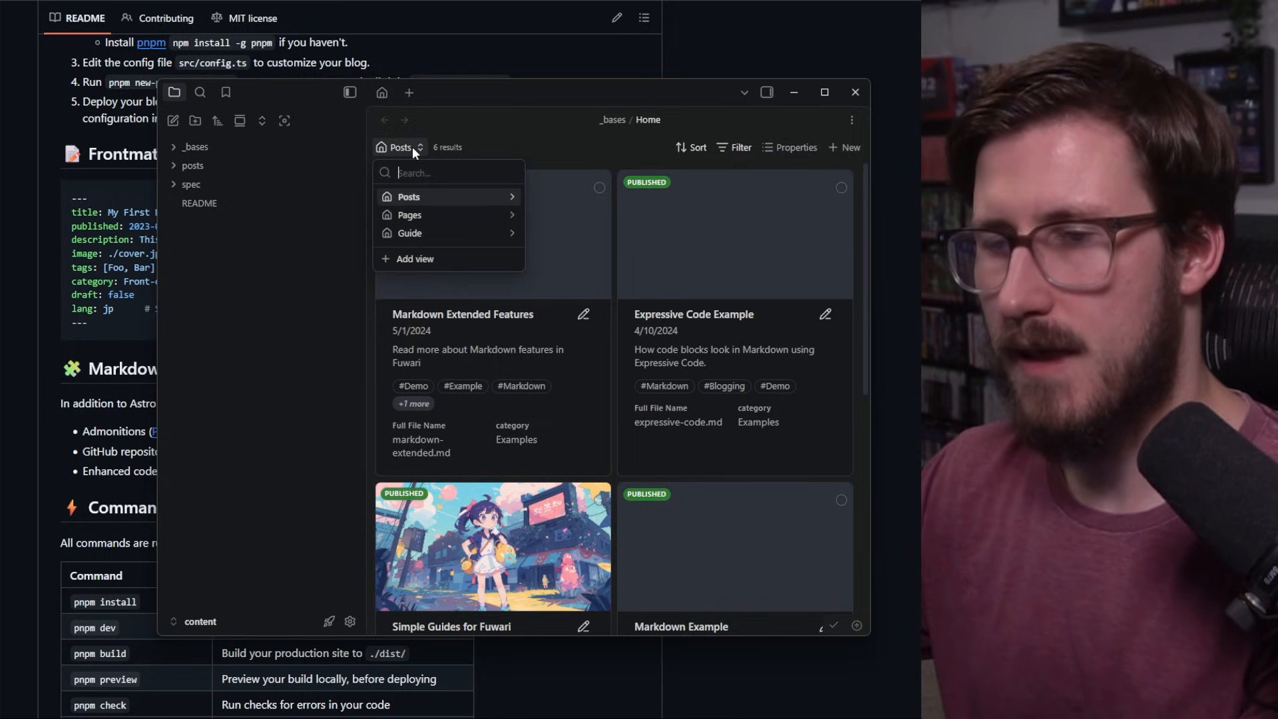
pyautogui.click(417, 214)
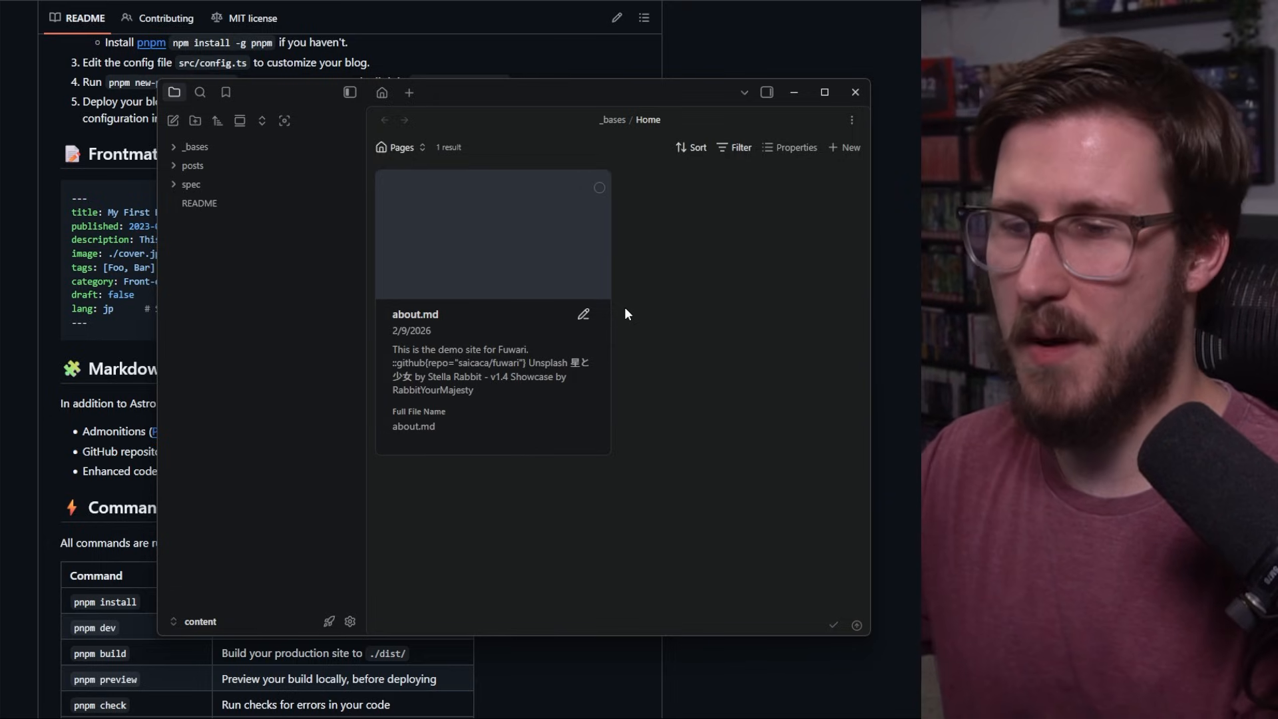
pyautogui.click(502, 346)
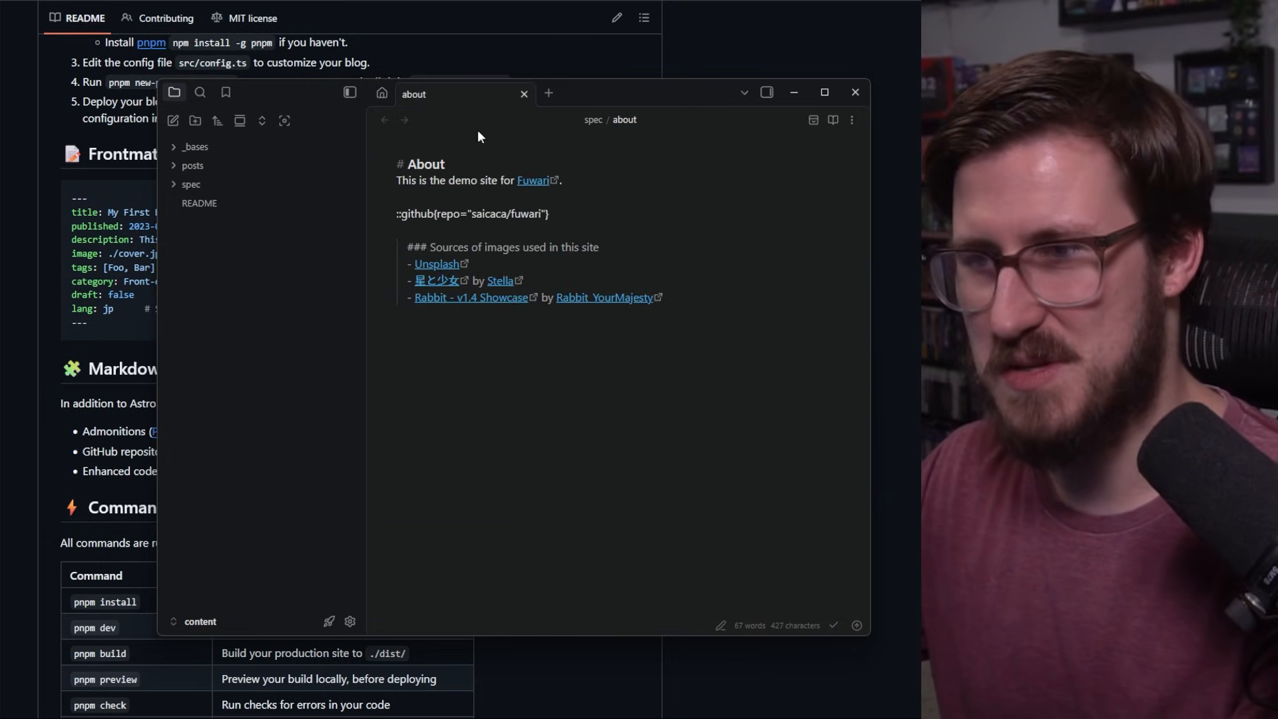
pyautogui.click(383, 95)
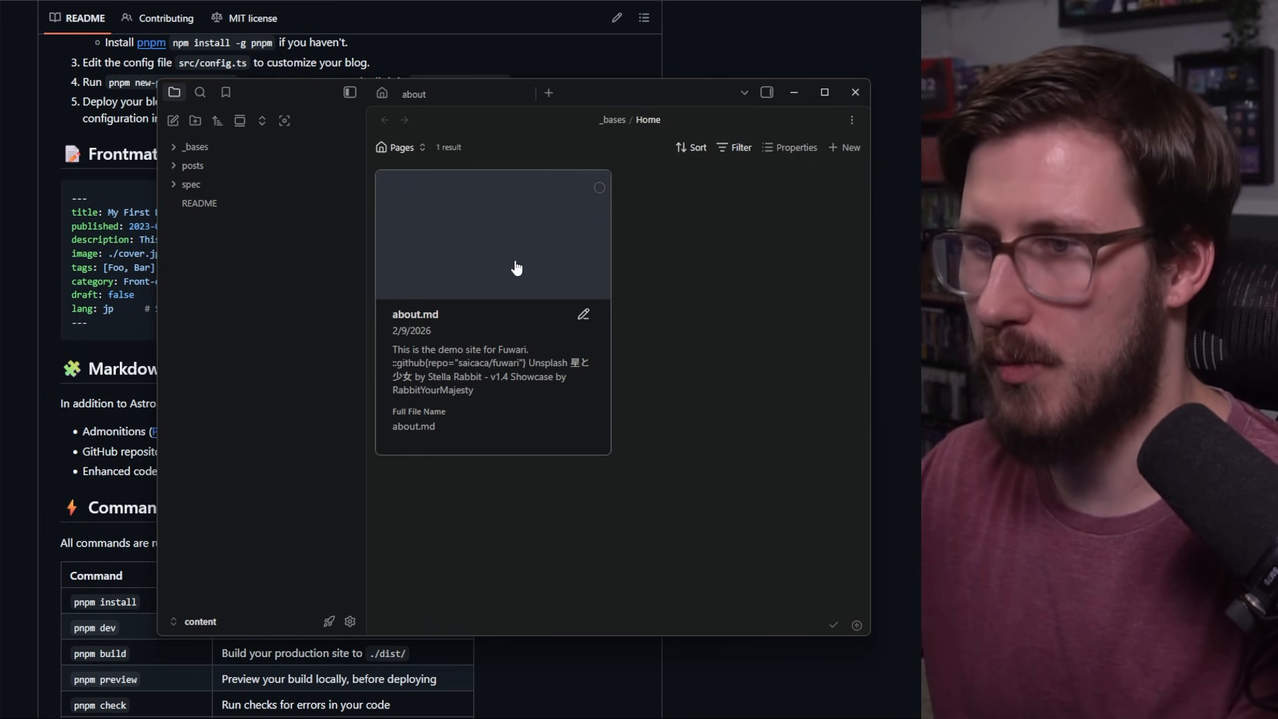
pyautogui.click(406, 149)
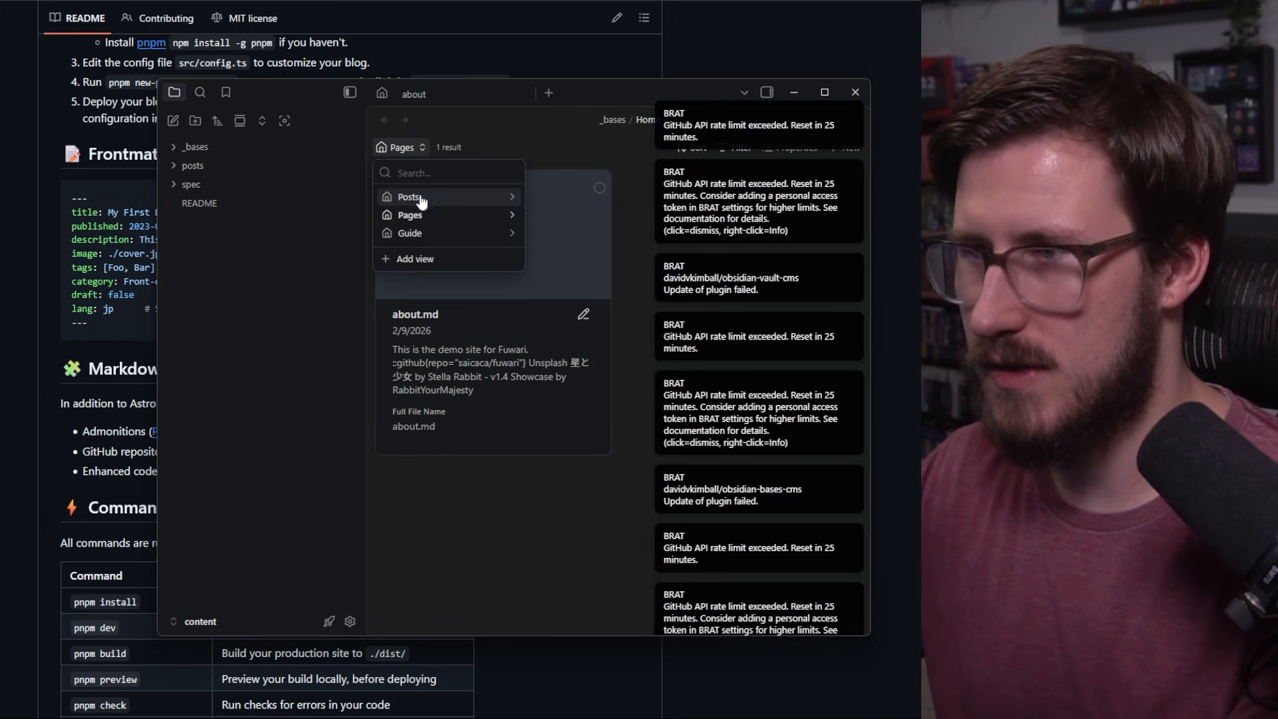
pyautogui.click(421, 198)
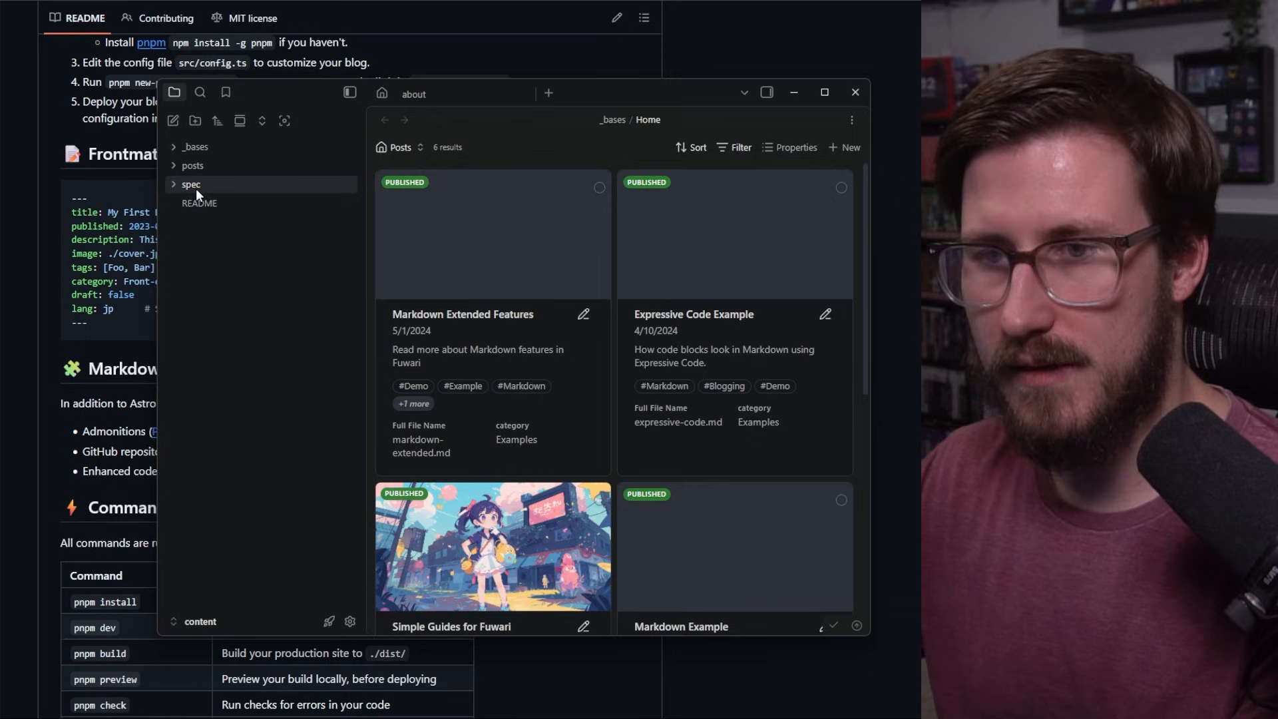
# Expand the posts folder and read through the guide's index note and the video note with its embeds.
pyautogui.click(175, 167)
pyautogui.click(186, 183)
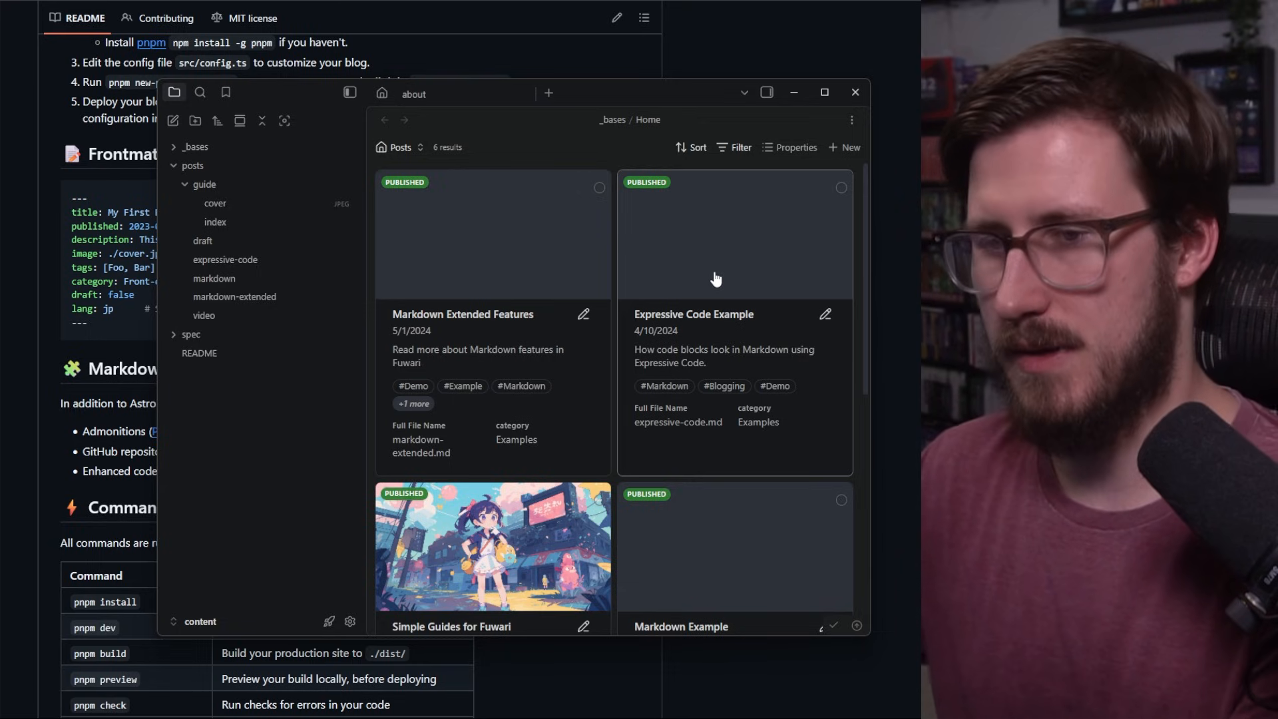
pyautogui.click(241, 219)
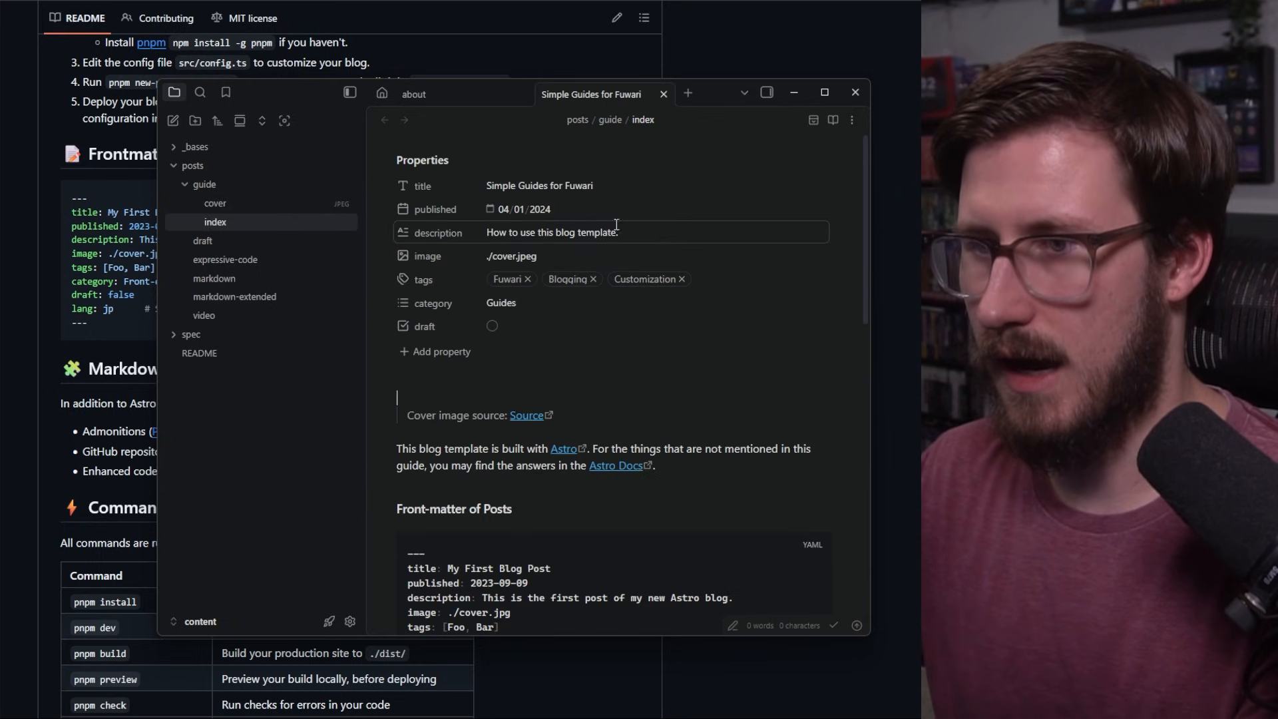
pyautogui.scroll(-5, 576, 321)
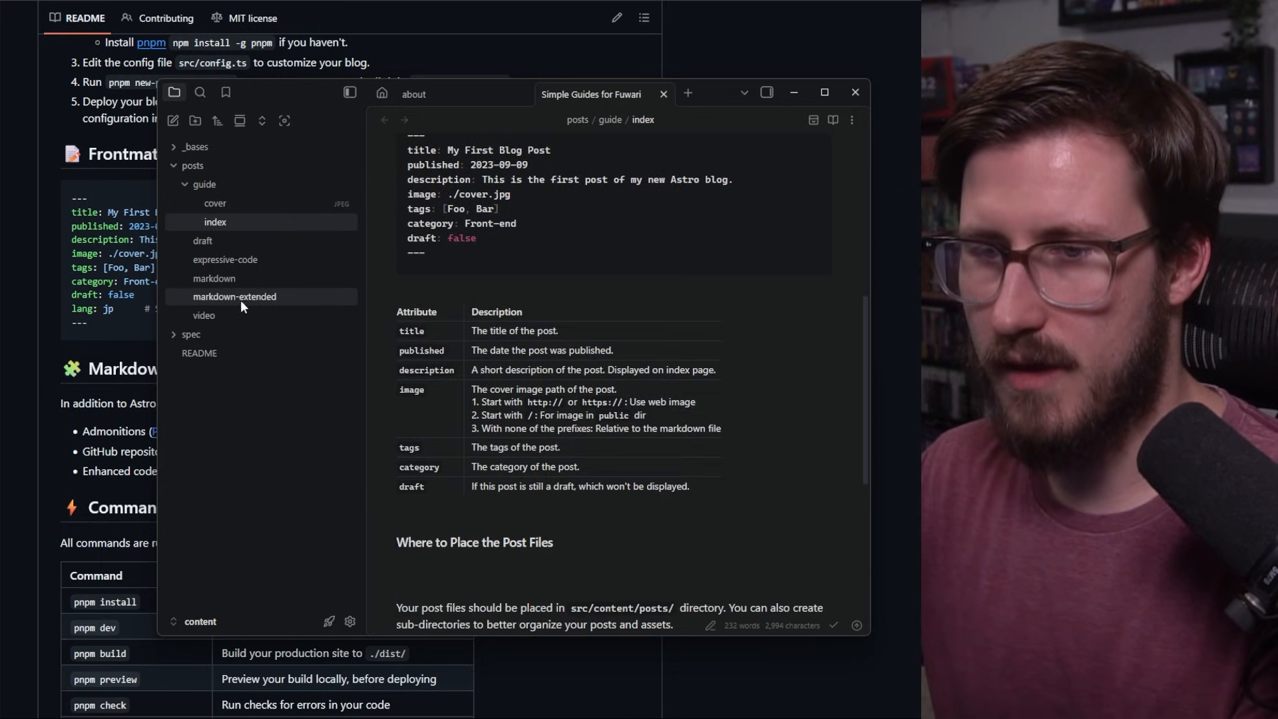
pyautogui.click(232, 313)
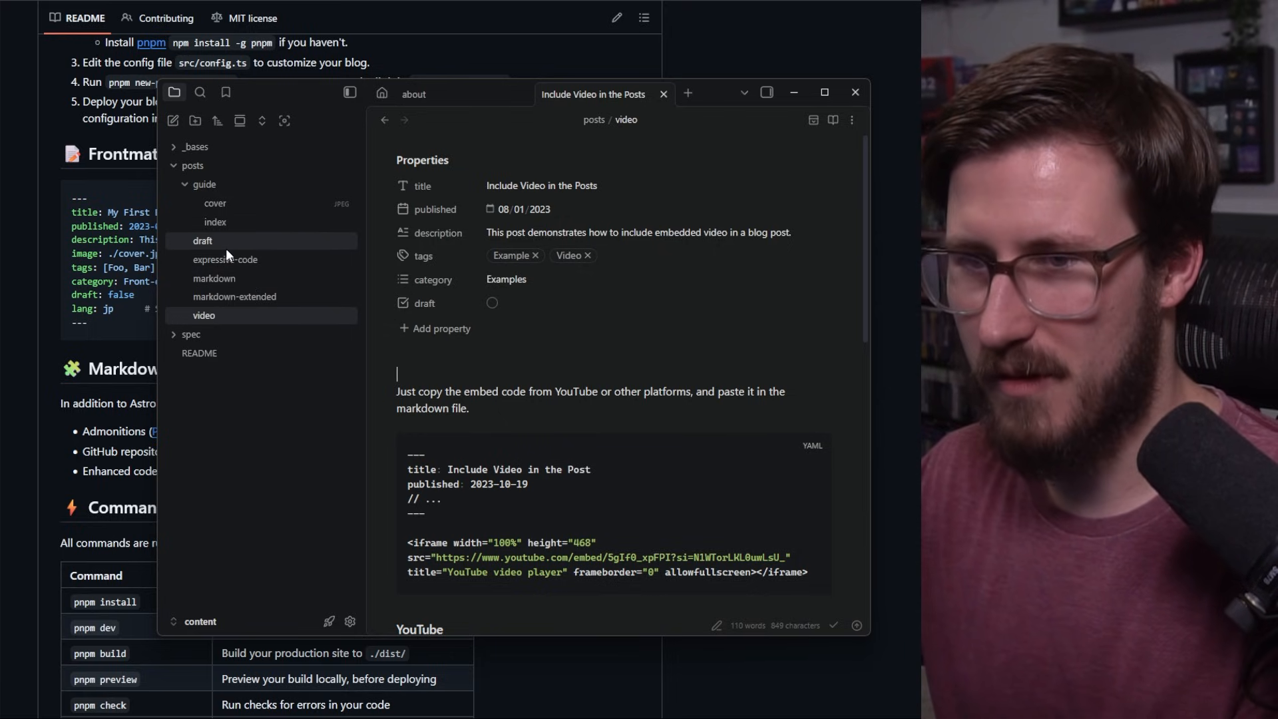
pyautogui.scroll(-7, 684, 405)
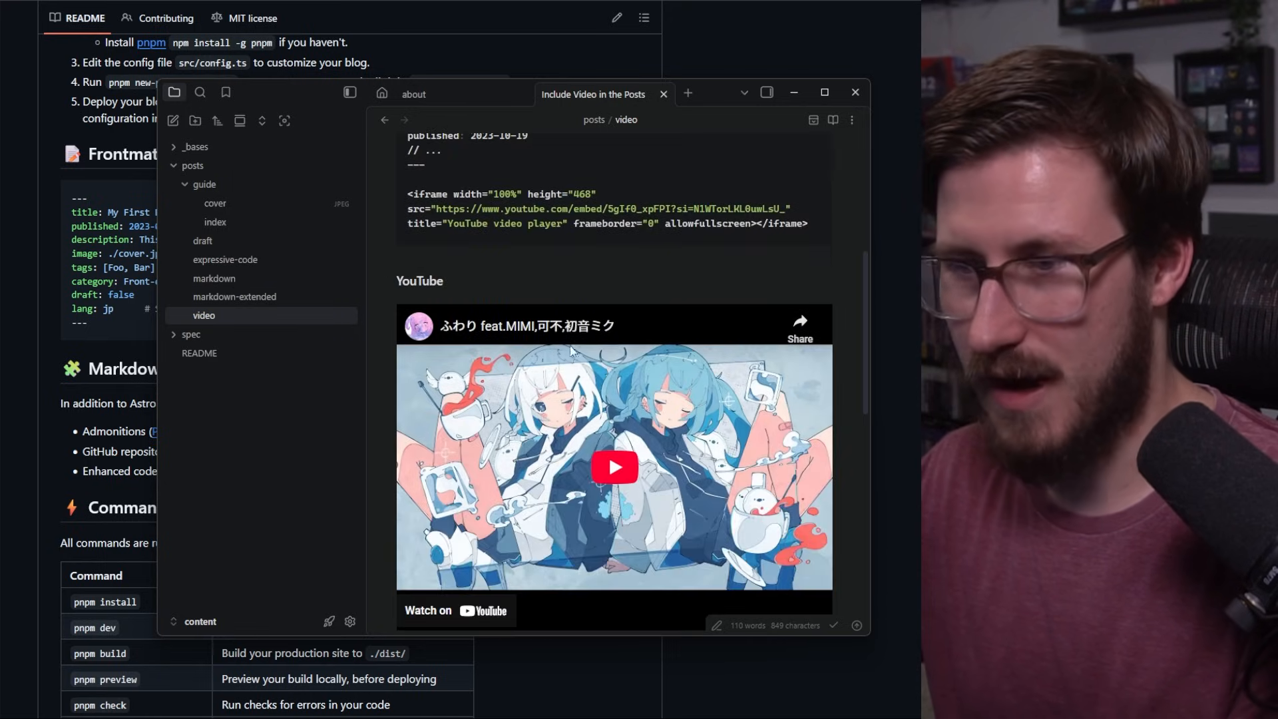
pyautogui.scroll(-3, 662, 357)
pyautogui.scroll(10, 603, 420)
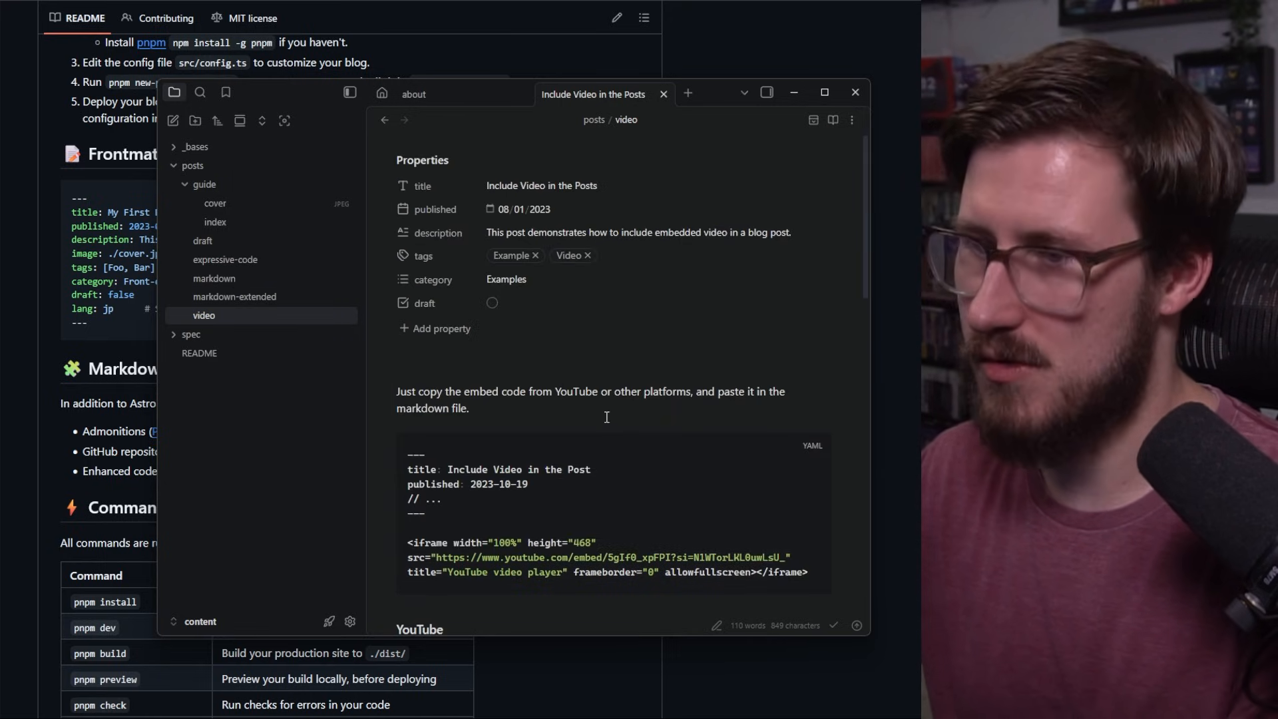
# Search the command palette for "git com" to view the available Git commit commands, and dismiss it.
pyautogui.hotkey('ctrl', 'p')
pyautogui.write('git com')
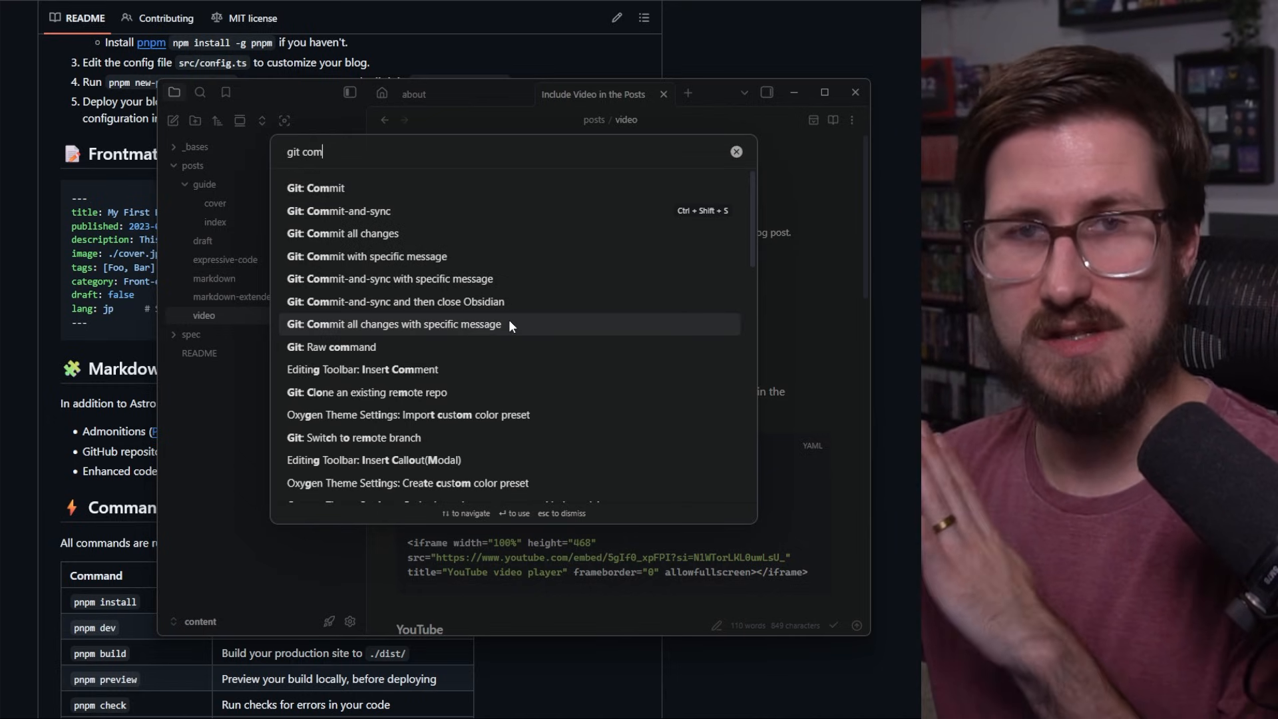
pyautogui.click(813, 276)
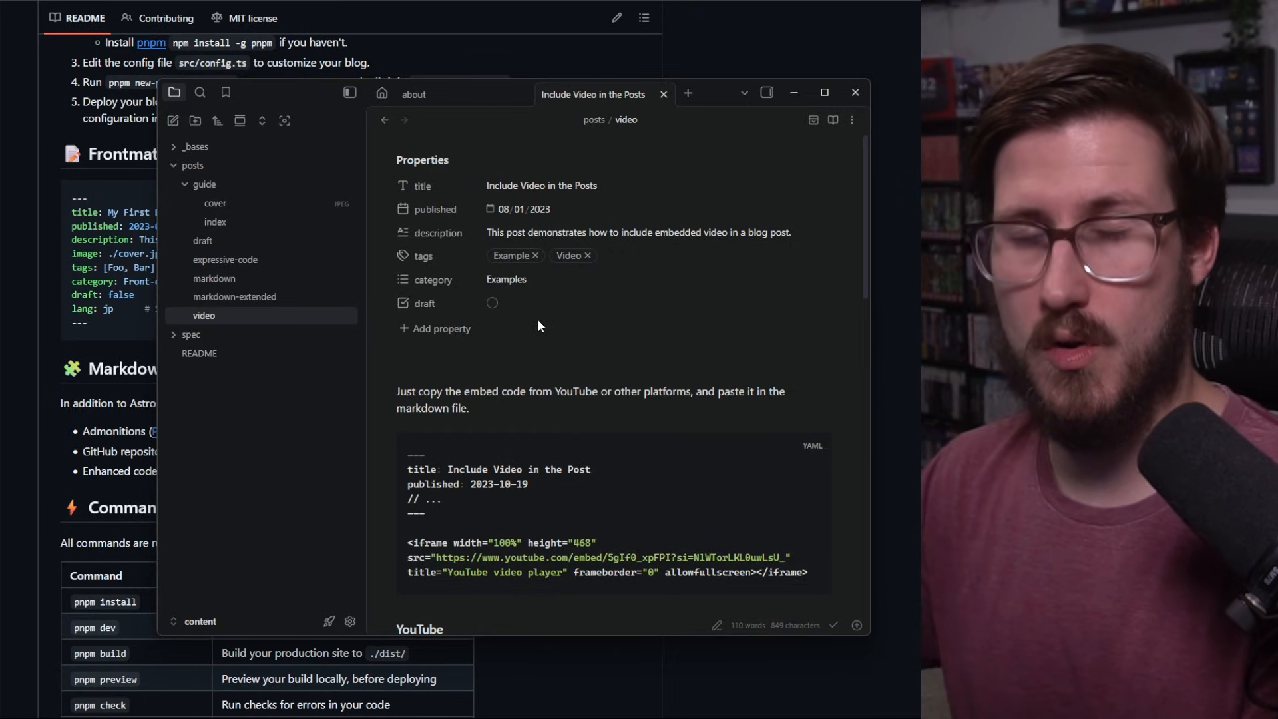
# Show the formatting toolbar on the video note and hide it again.
pyautogui.click(813, 120)
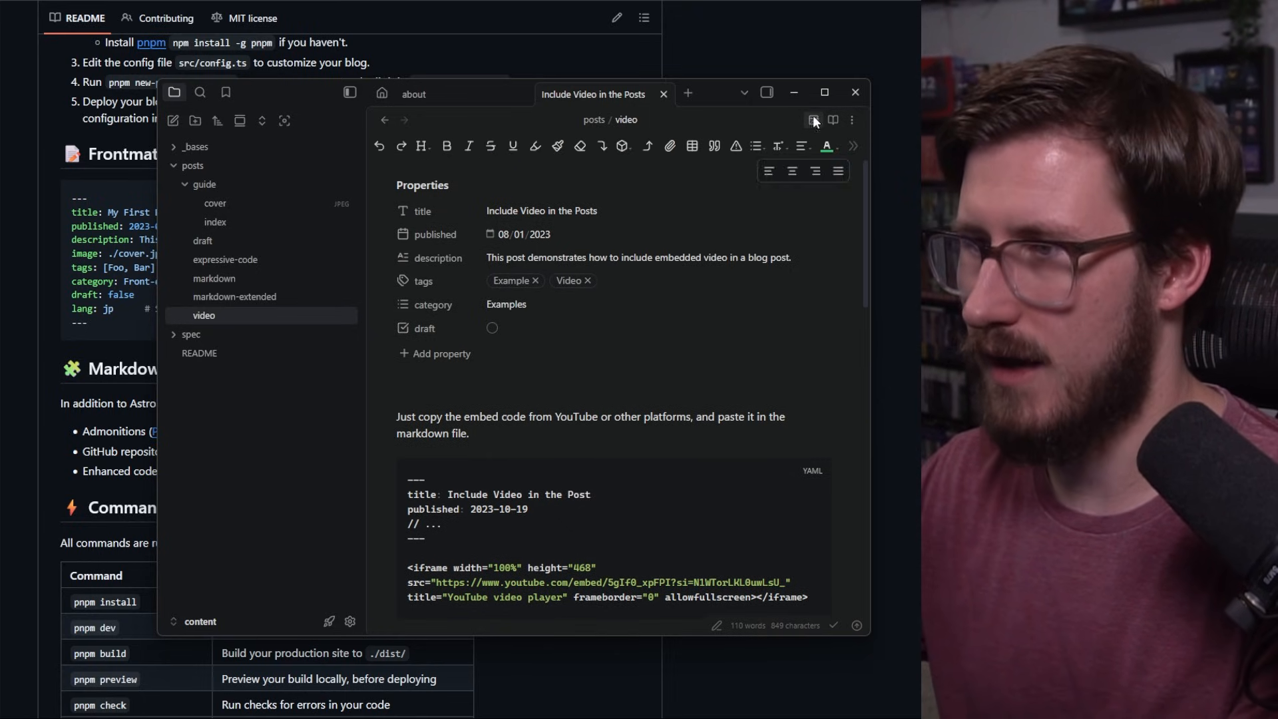
pyautogui.click(813, 120)
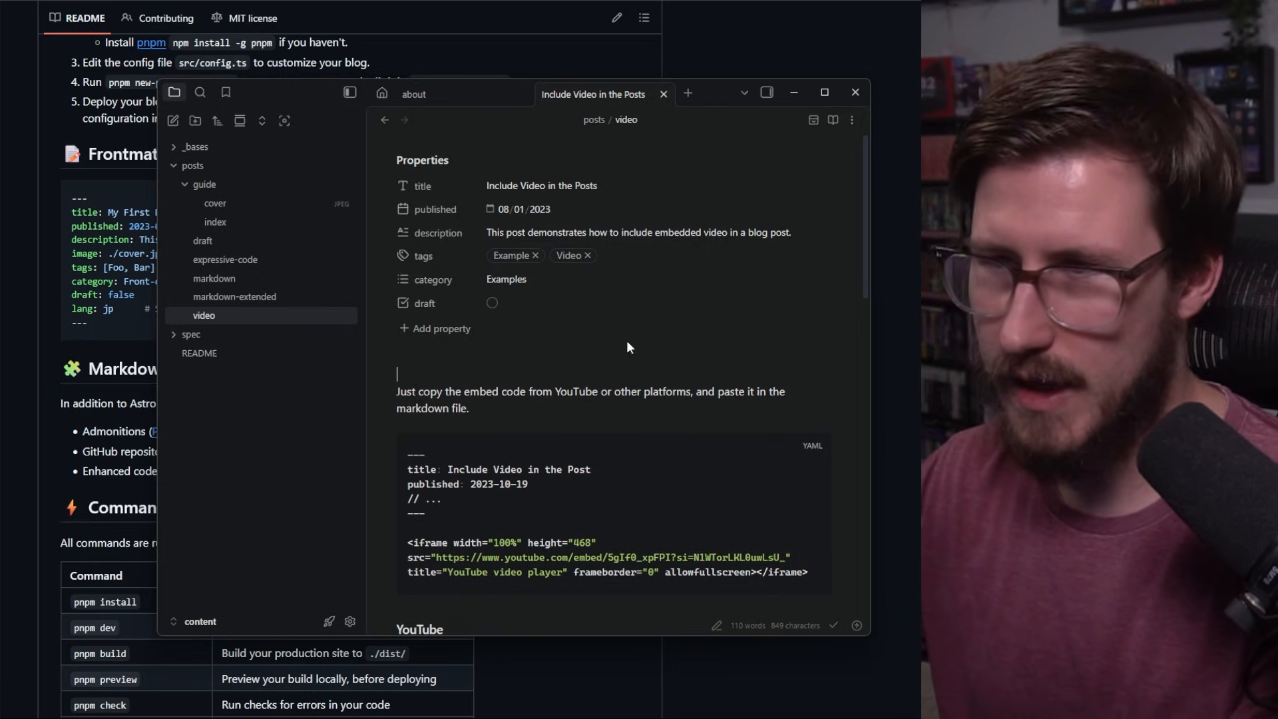
# Create a new post titled "This is a new Blog Post" and expand its folder in the file explorer.
pyautogui.click(172, 123)
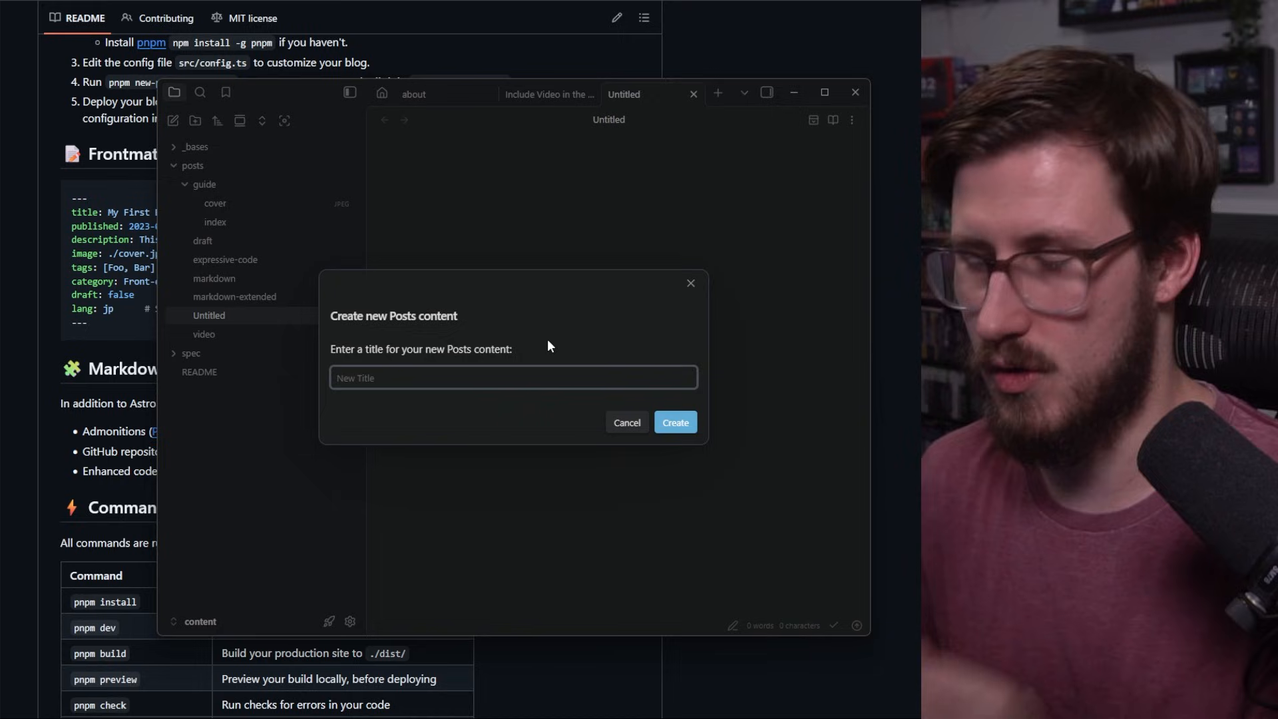
pyautogui.write('This is a new b')
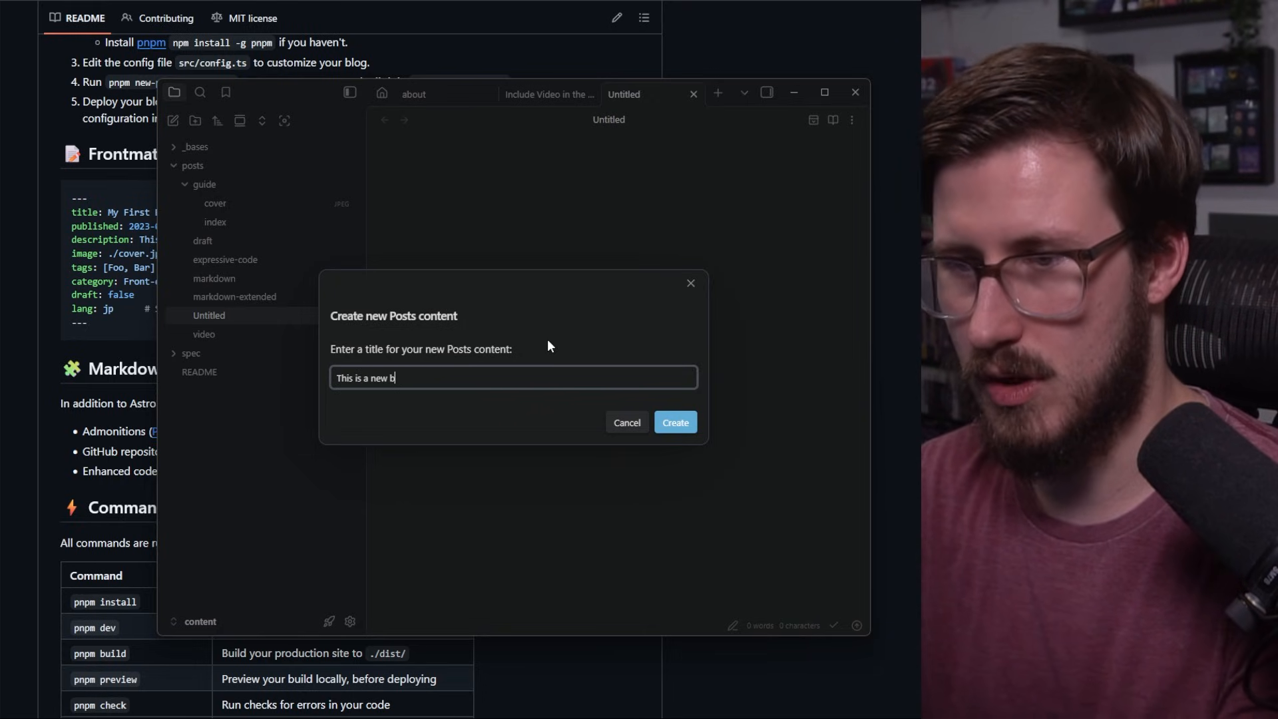
pyautogui.write('log post')
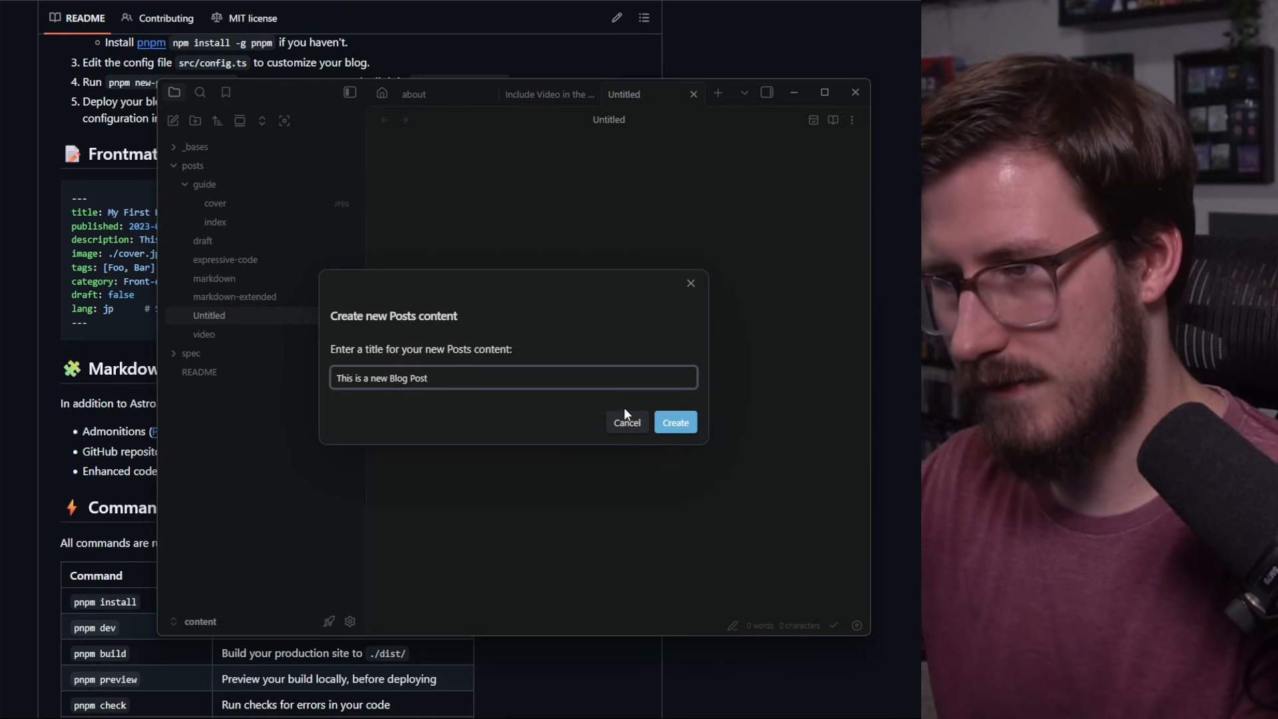
pyautogui.click(674, 420)
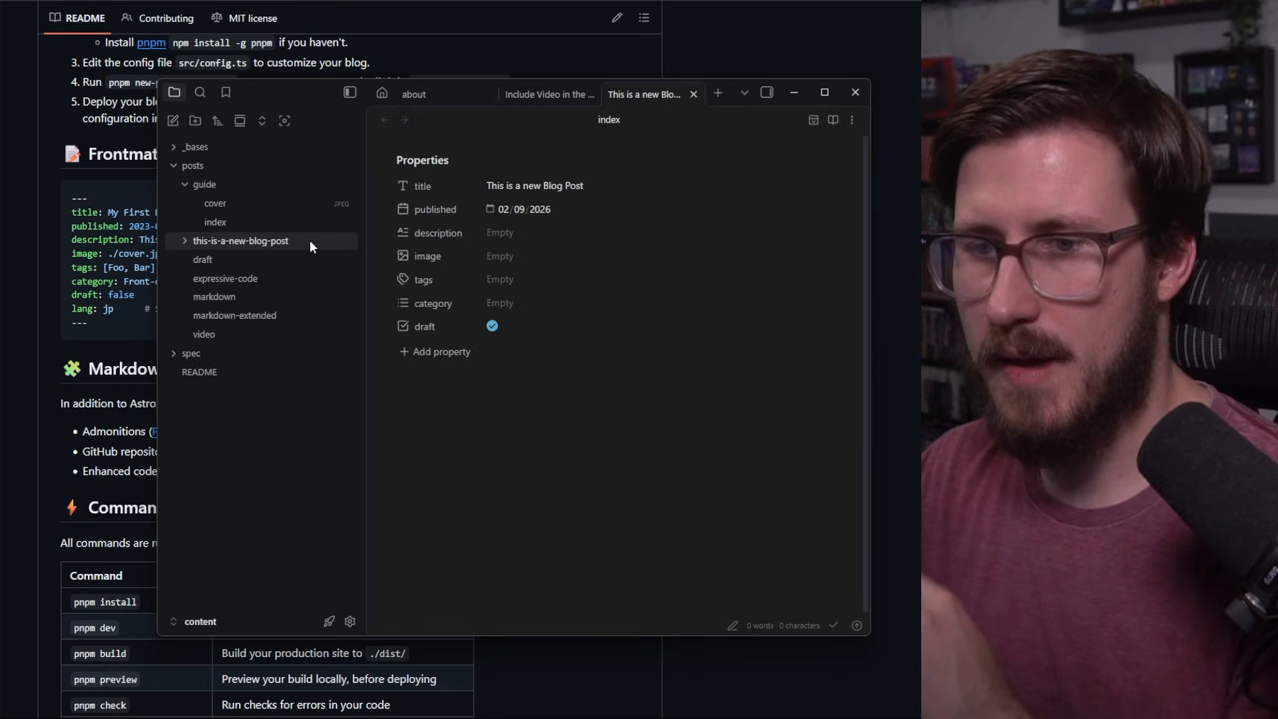
pyautogui.click(187, 241)
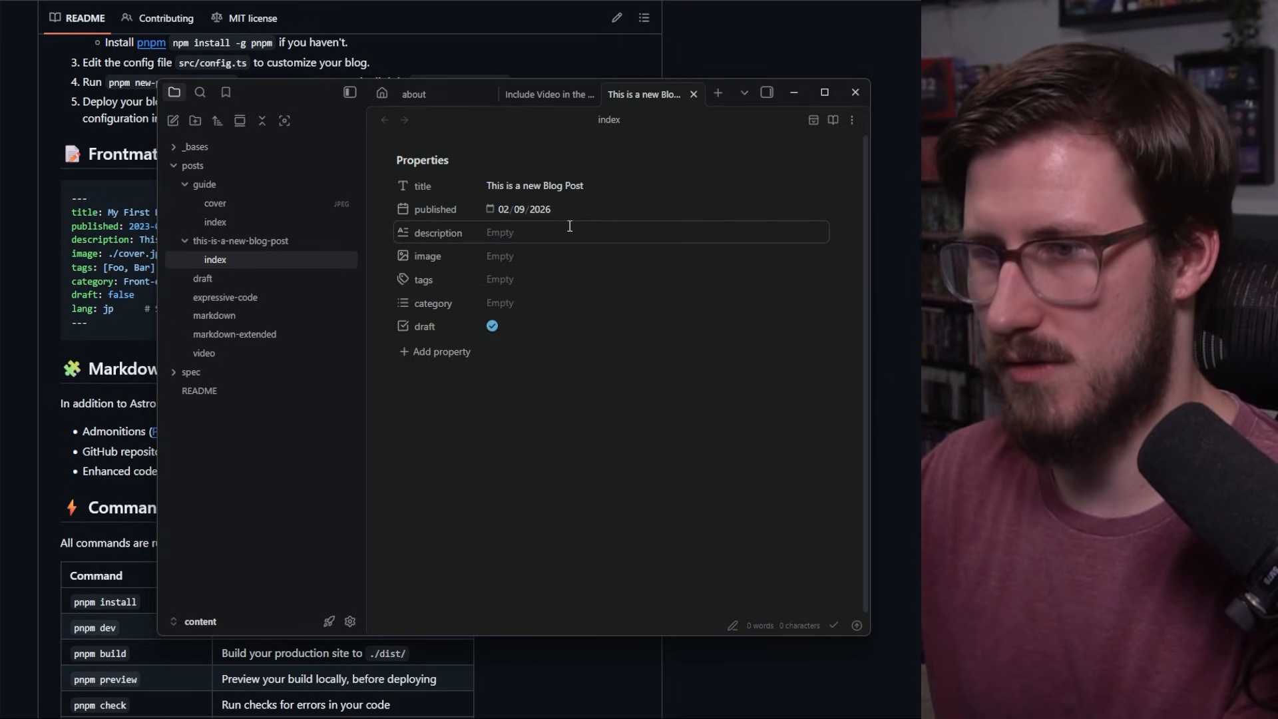
# Fill in the new post's description property with "A descriptoin.".
pyautogui.click(564, 228)
pyautogui.write('A desc')
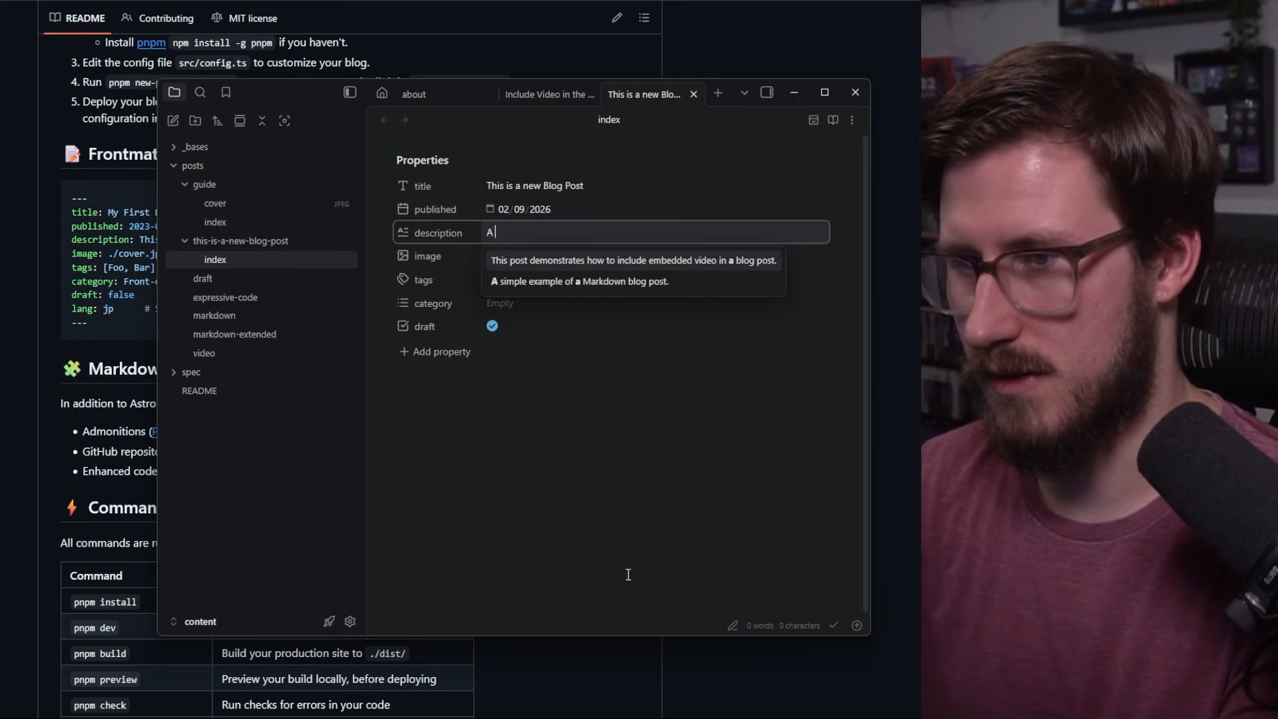
pyautogui.press('BackSpace')
pyautogui.press('BackSpace')
pyautogui.press('BackSpace')
pyautogui.press('BackSpace')
pyautogui.press('BackSpace')
pyautogui.press('BackSpace')
pyautogui.press('BackSpace')
pyautogui.press('BackSpace')
pyautogui.press('BackSpace')
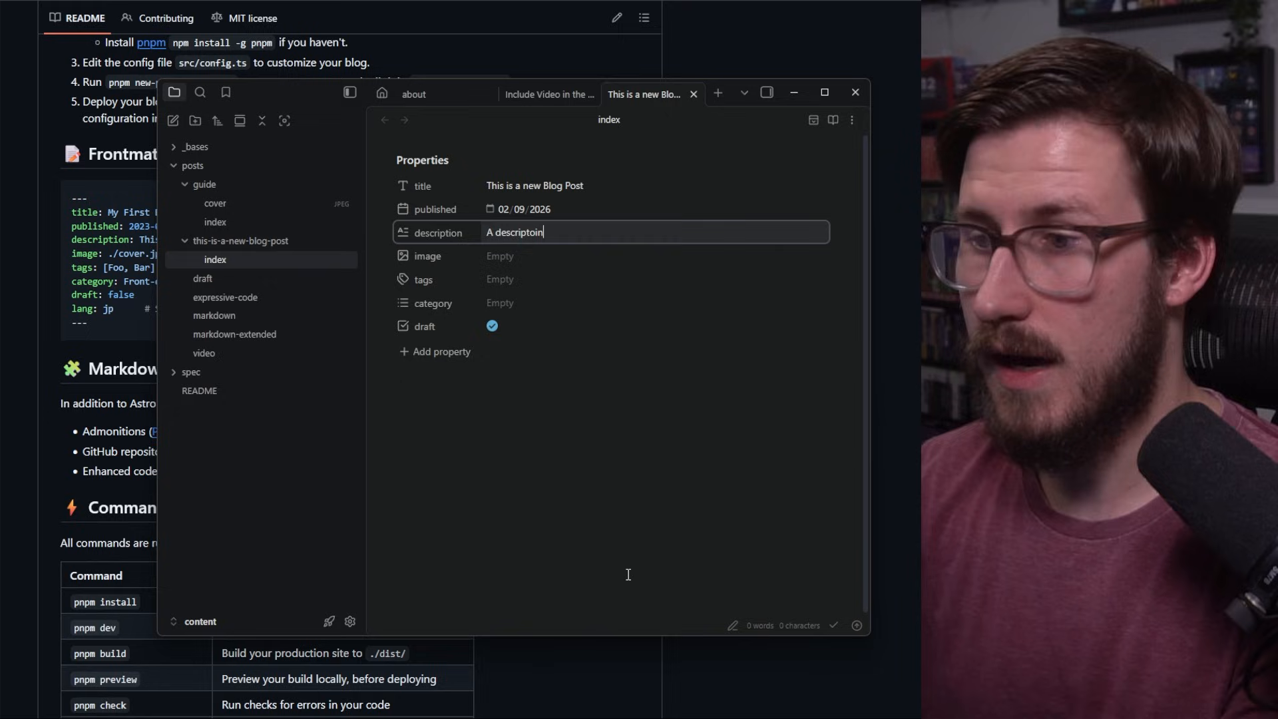
pyautogui.click(628, 575)
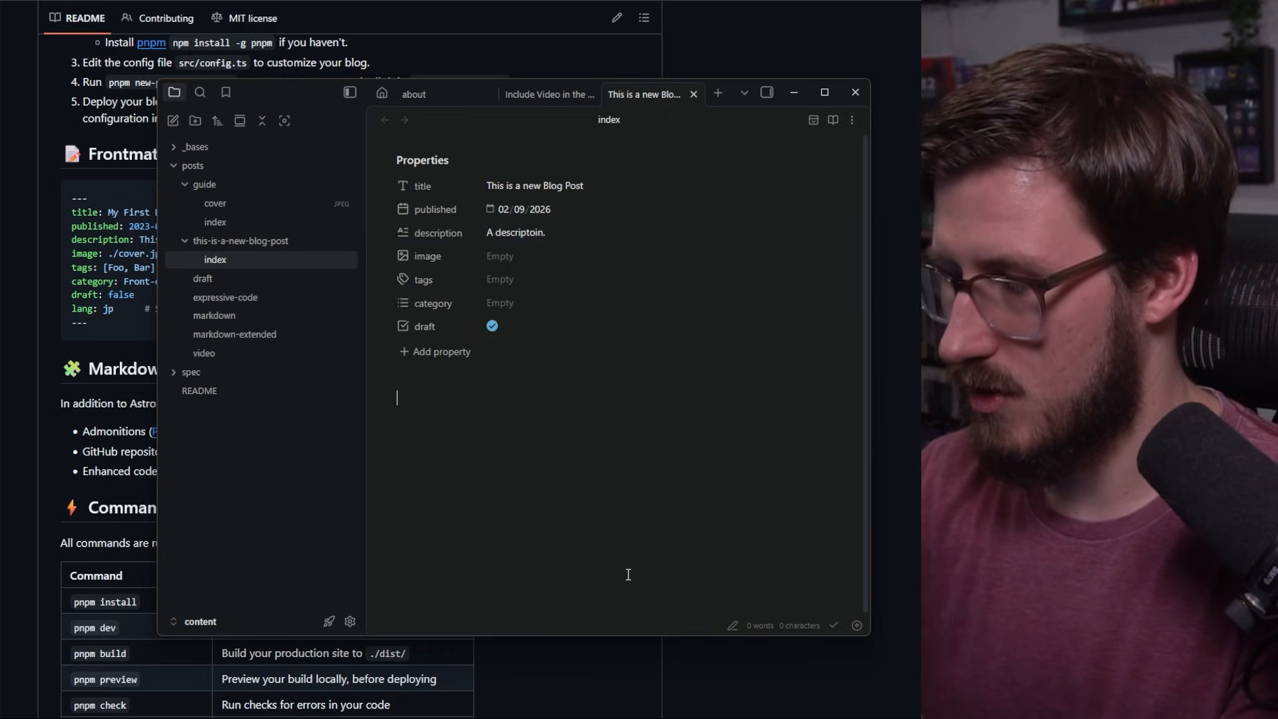
# Search Unsplash for "mountains" in the image search and dismiss it without inserting an image.
pyautogui.press("ctrl+'")
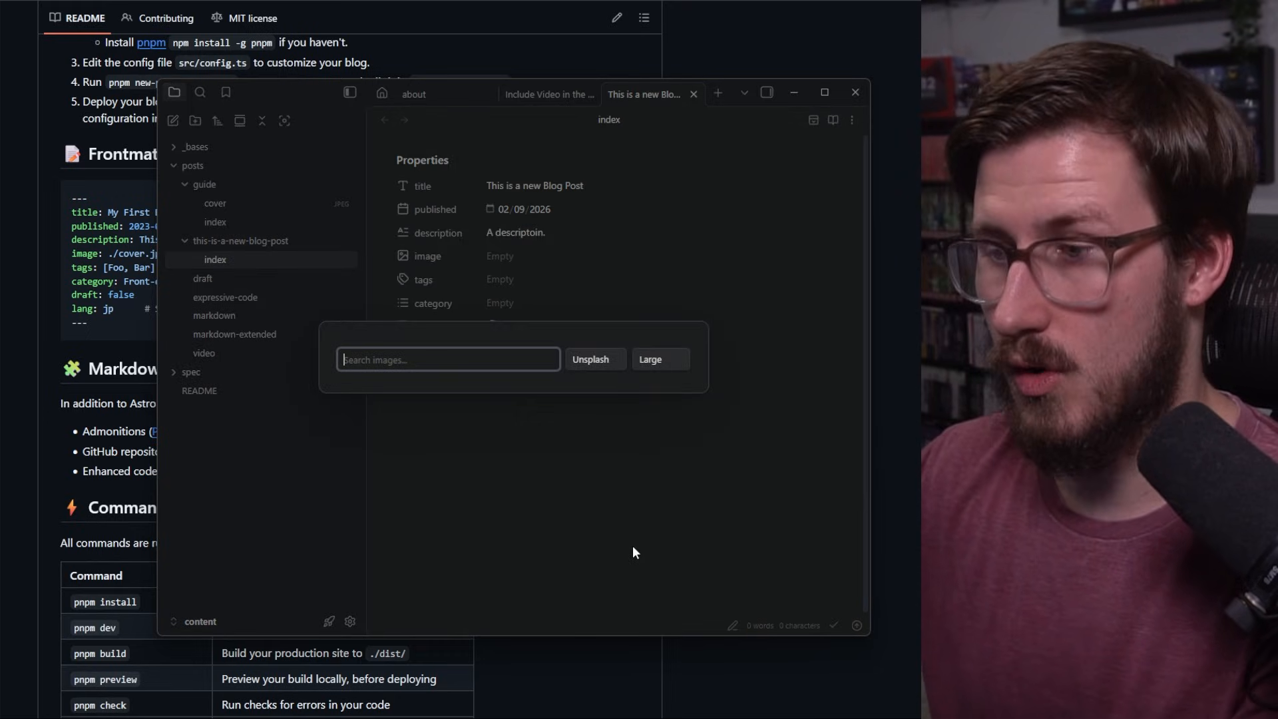
pyautogui.press('Escape')
pyautogui.press("ctrl+'")
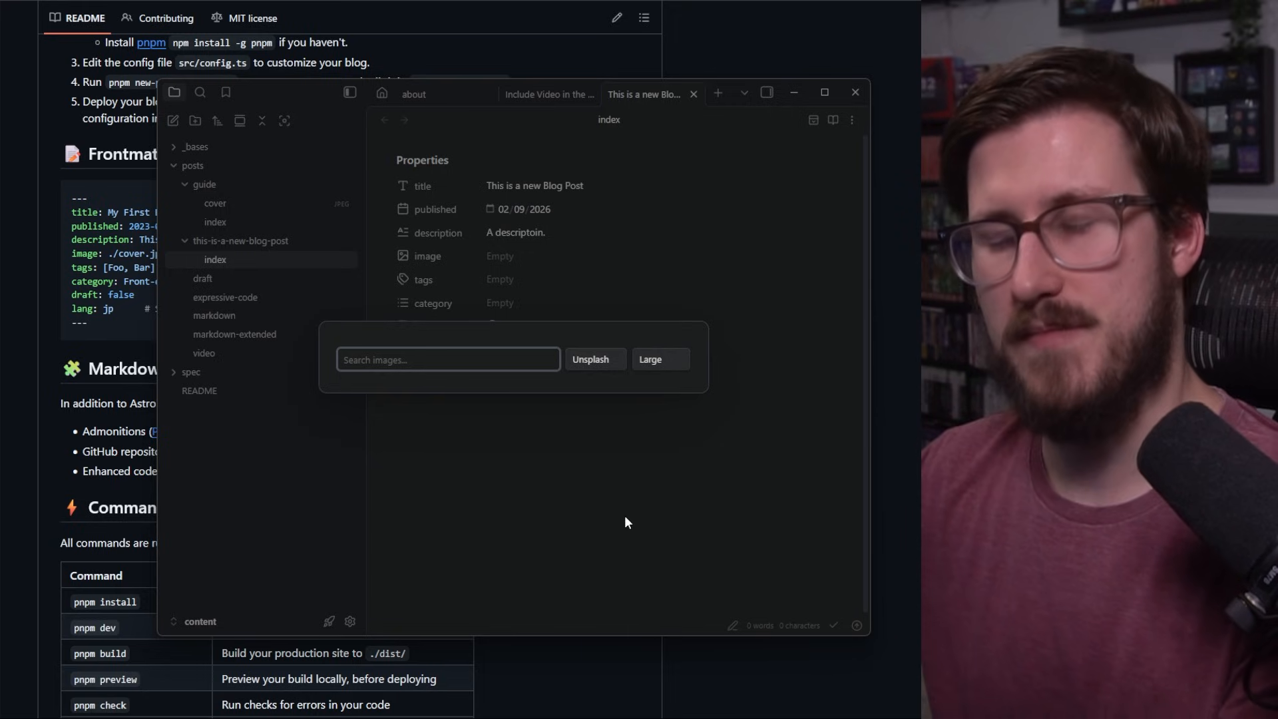
pyautogui.write('mountains')
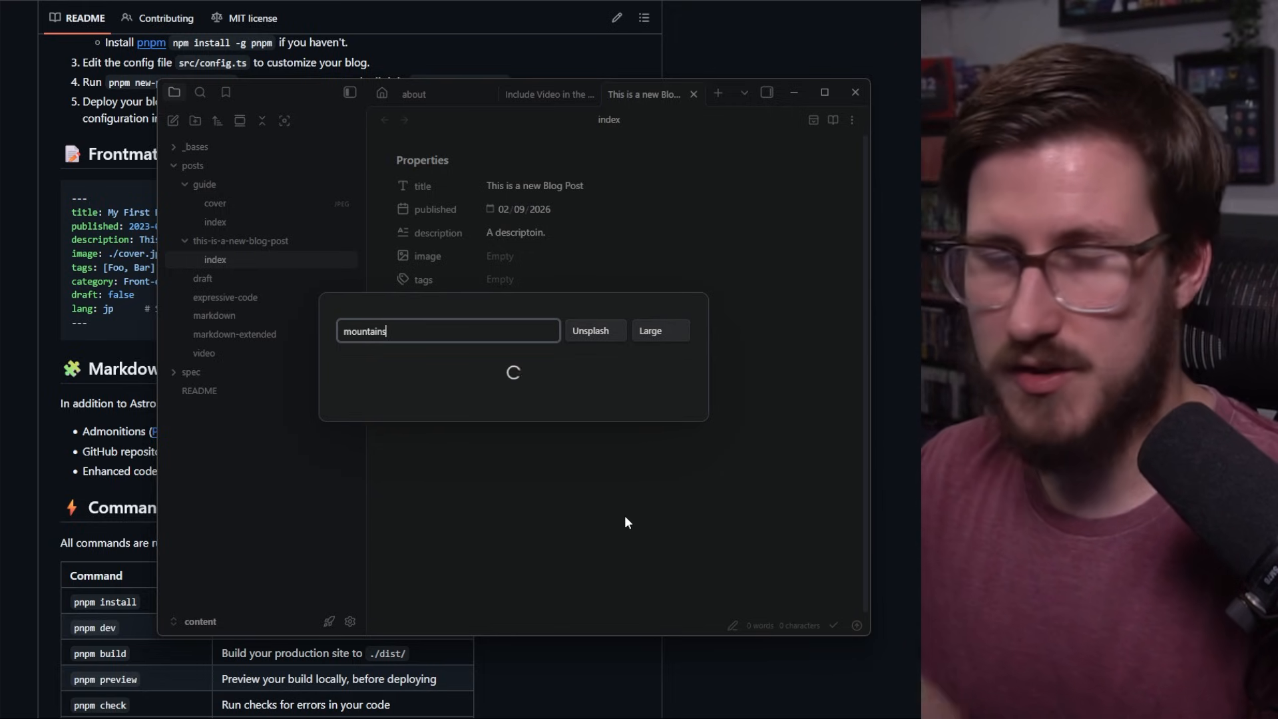
pyautogui.click(760, 305)
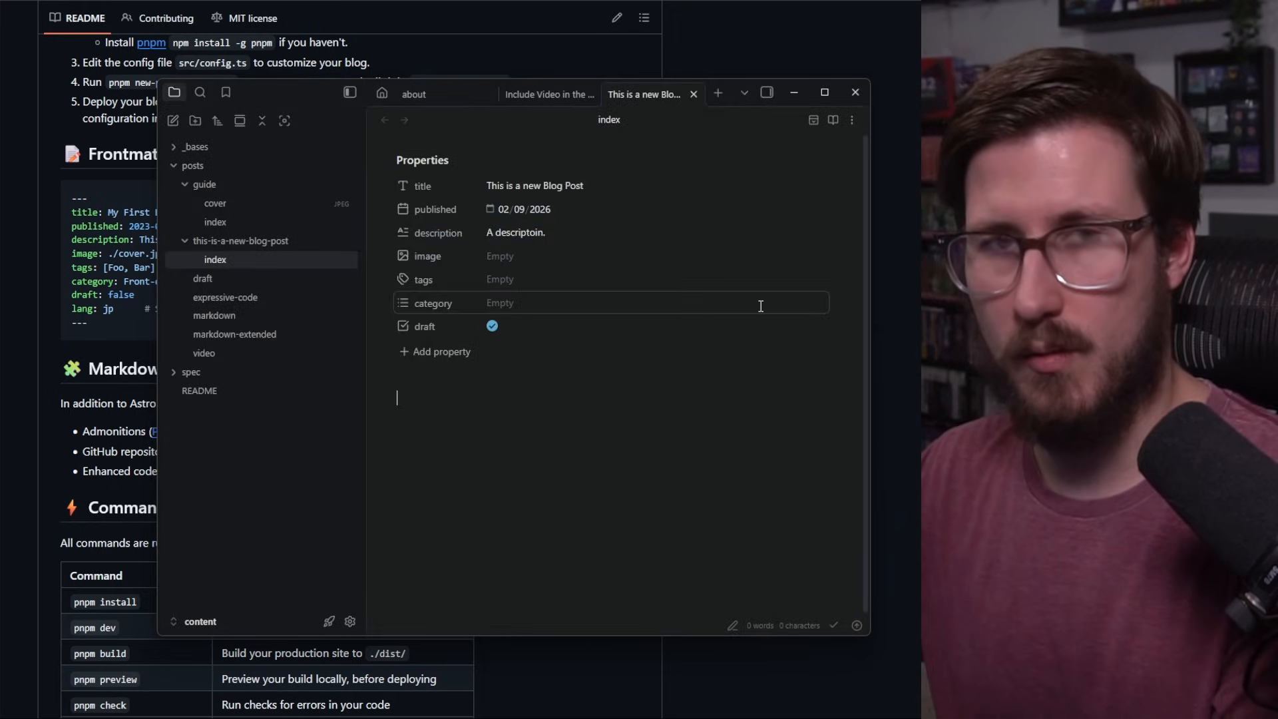
# View the tag suggestions for the new post, and open the site's config.ts file and close it again.
pyautogui.click(507, 280)
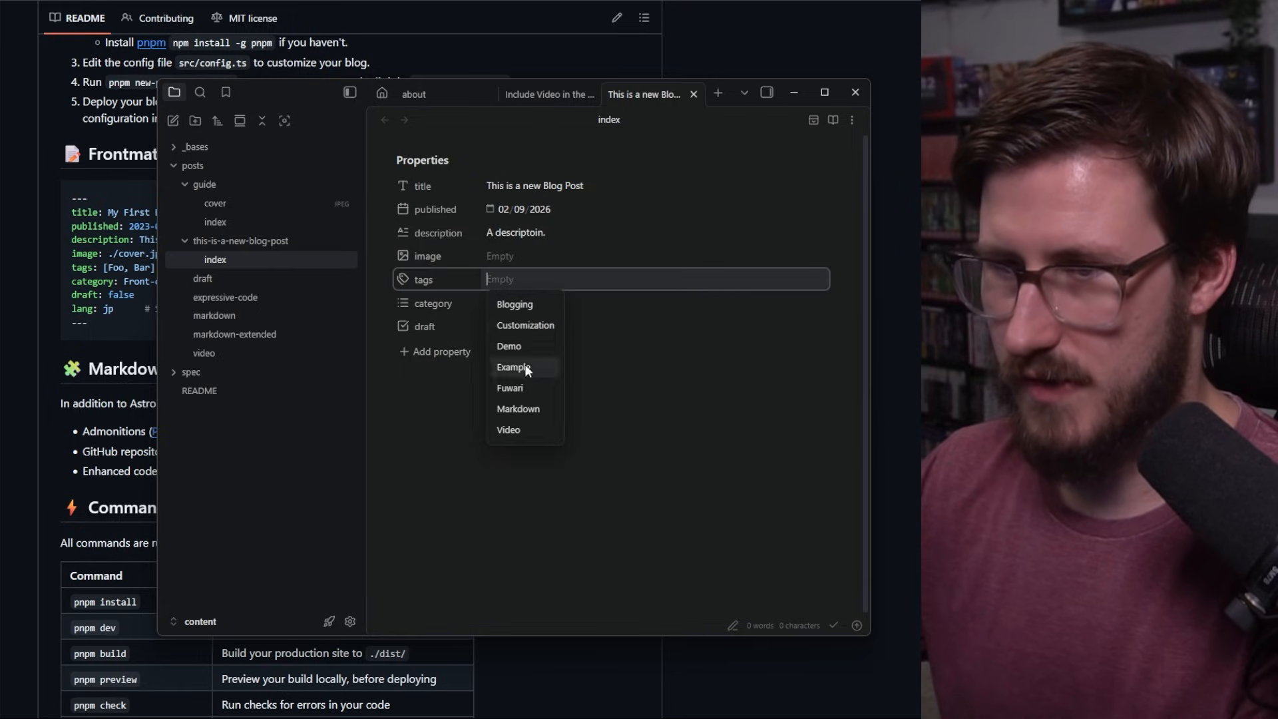
pyautogui.click(665, 408)
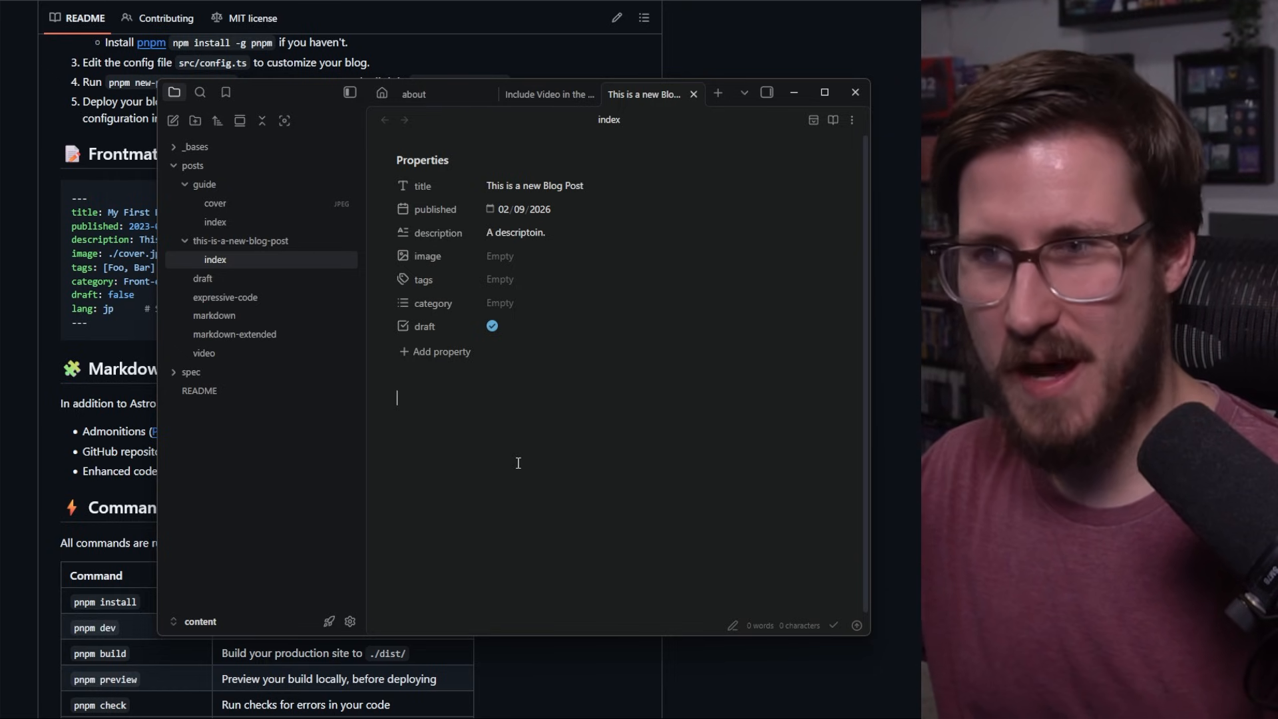
pyautogui.click(329, 621)
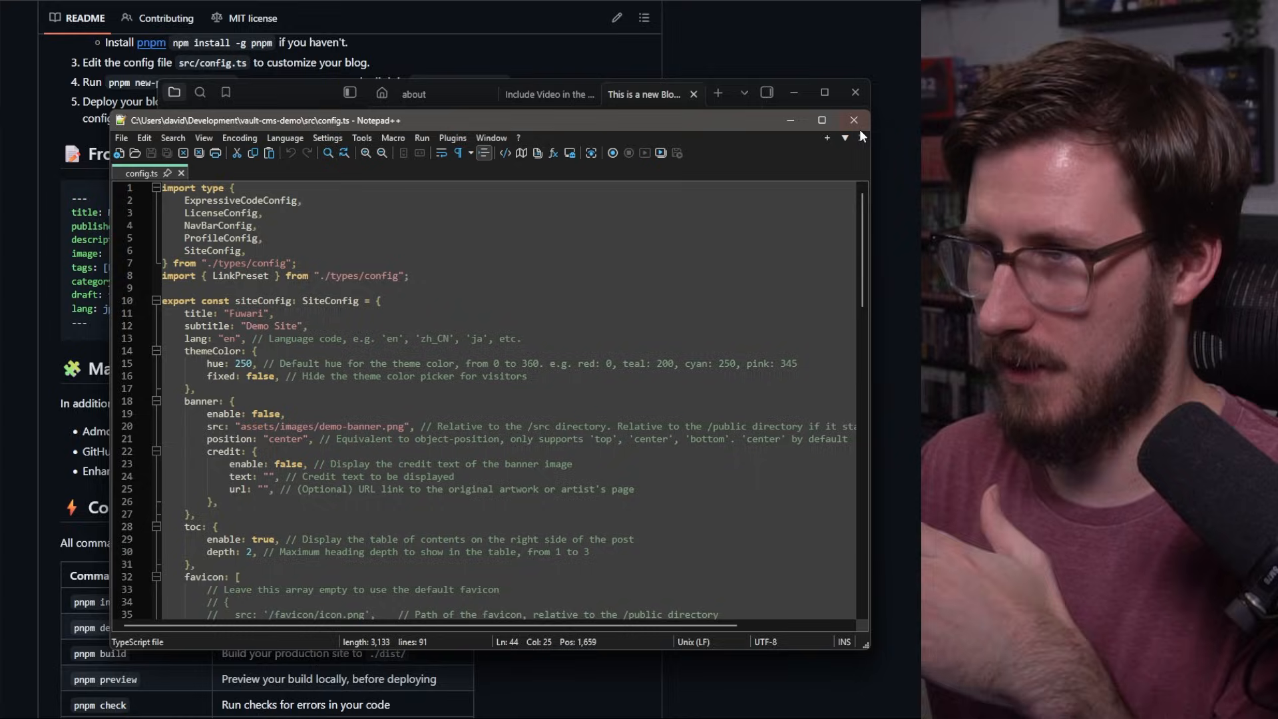
pyautogui.click(855, 120)
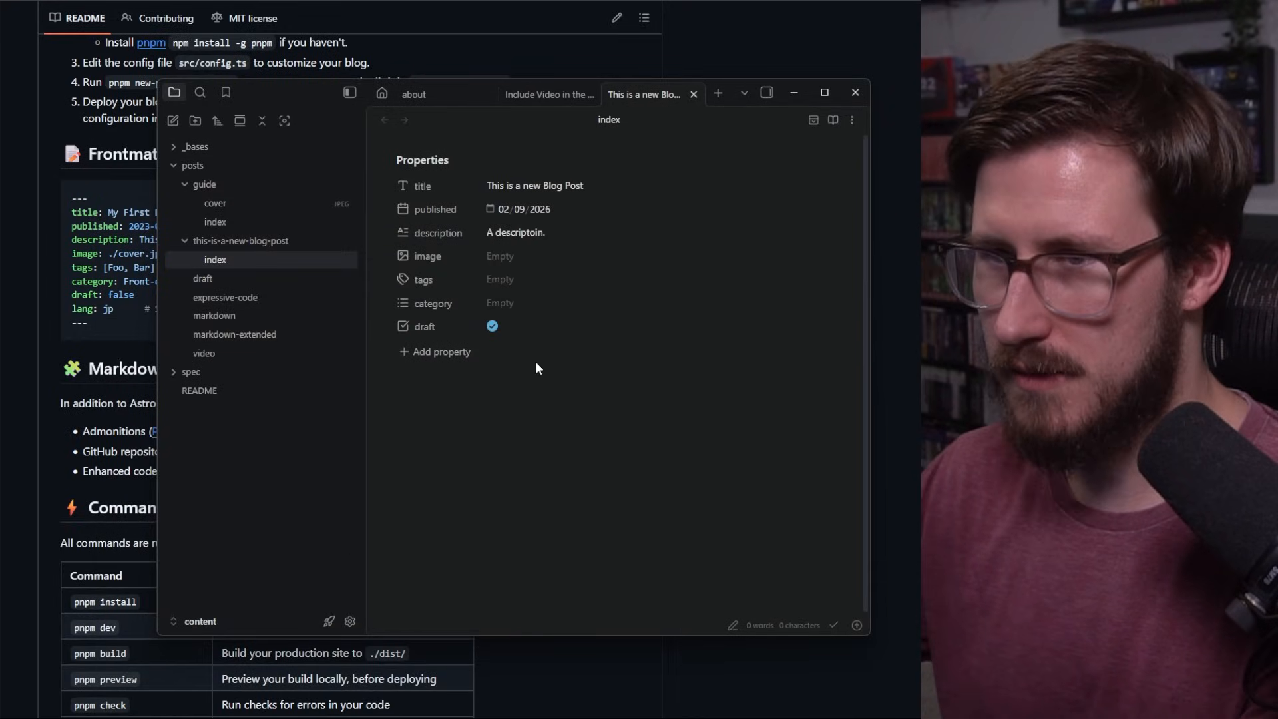
# Return to the Posts view on the Home base and briefly show the vault's tag list.
pyautogui.click(383, 94)
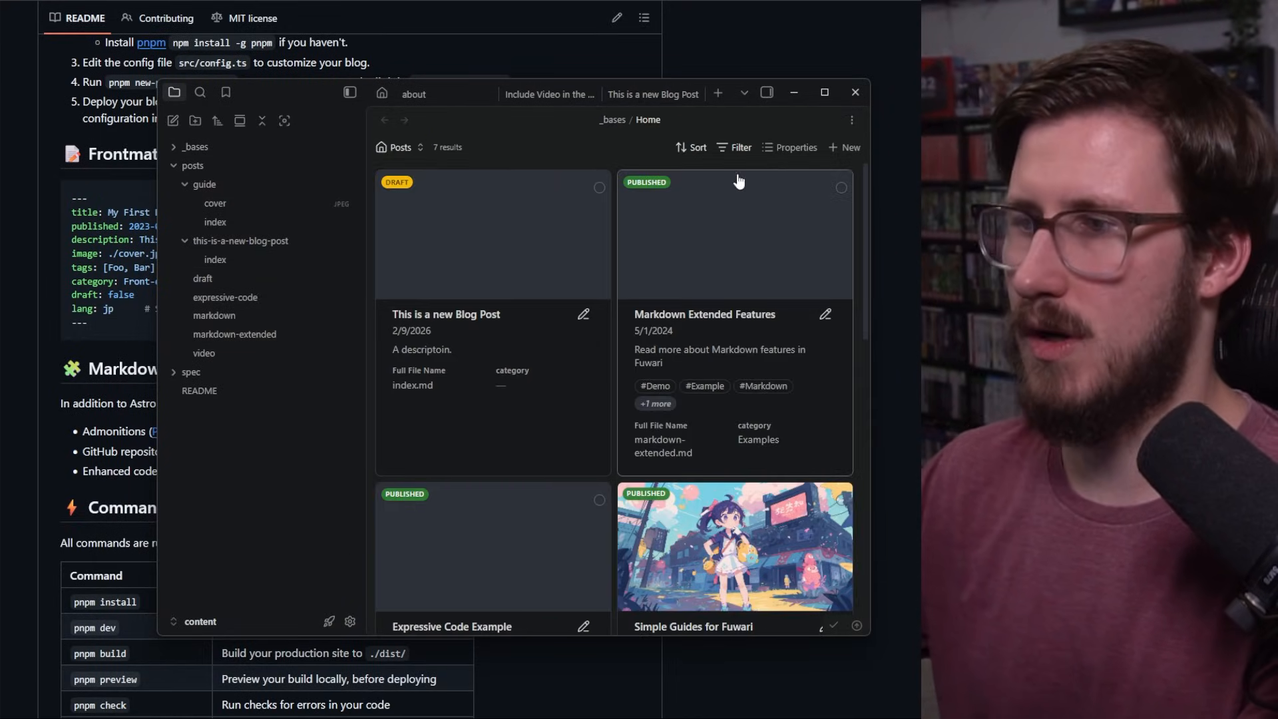
pyautogui.click(766, 93)
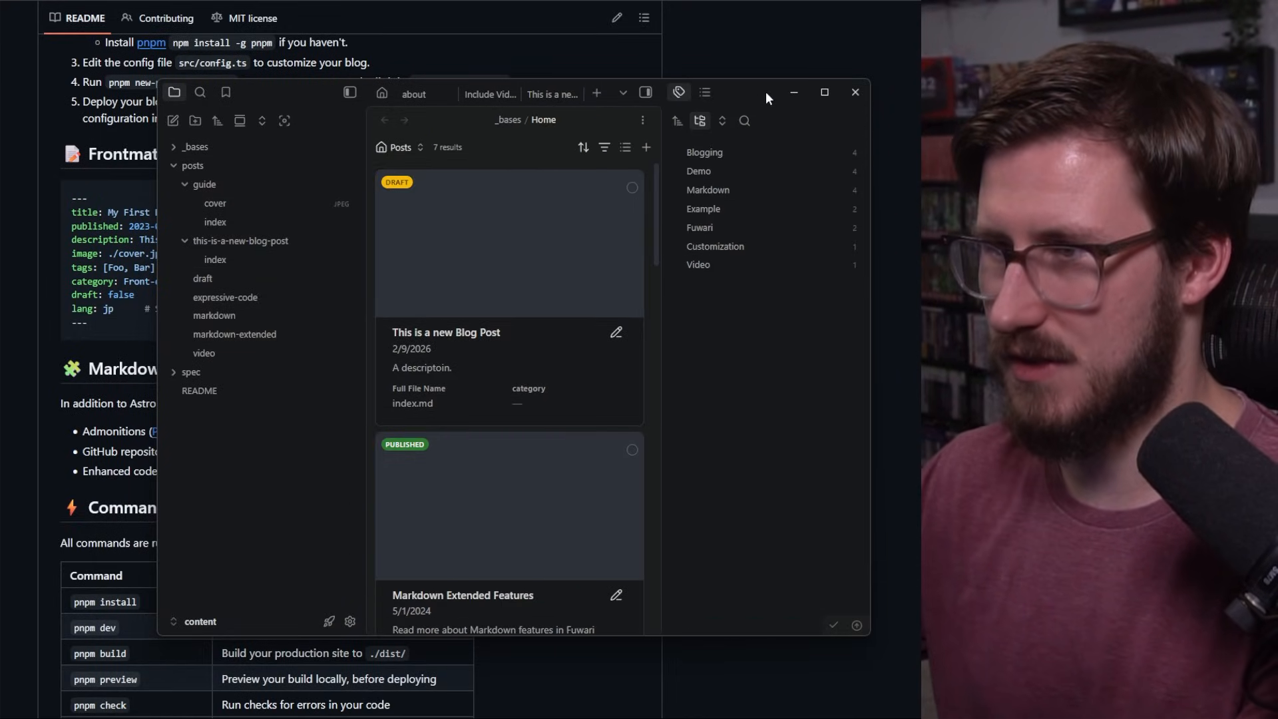
pyautogui.click(646, 92)
pyautogui.scroll(-1, 671, 239)
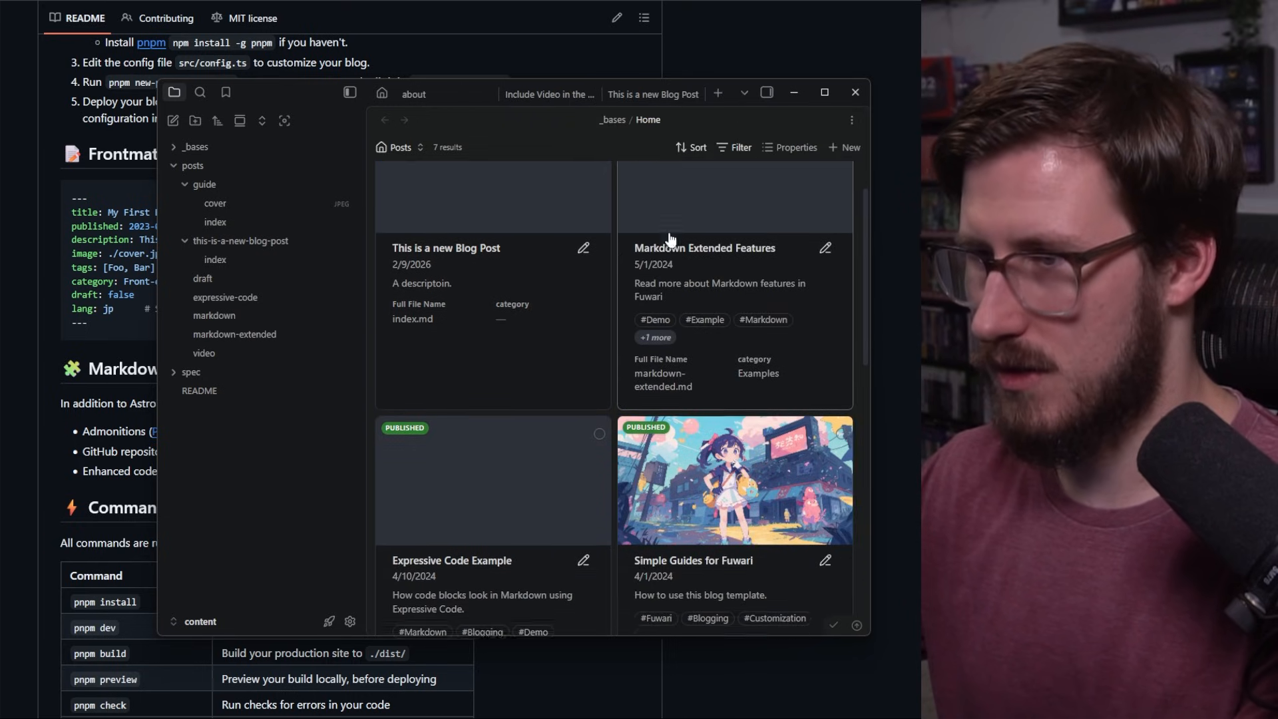
# Open the Markdown Extended Features post, open the SEO vault audit and refresh its results.
pyautogui.click(732, 222)
pyautogui.hotkey('ctrl', 'p')
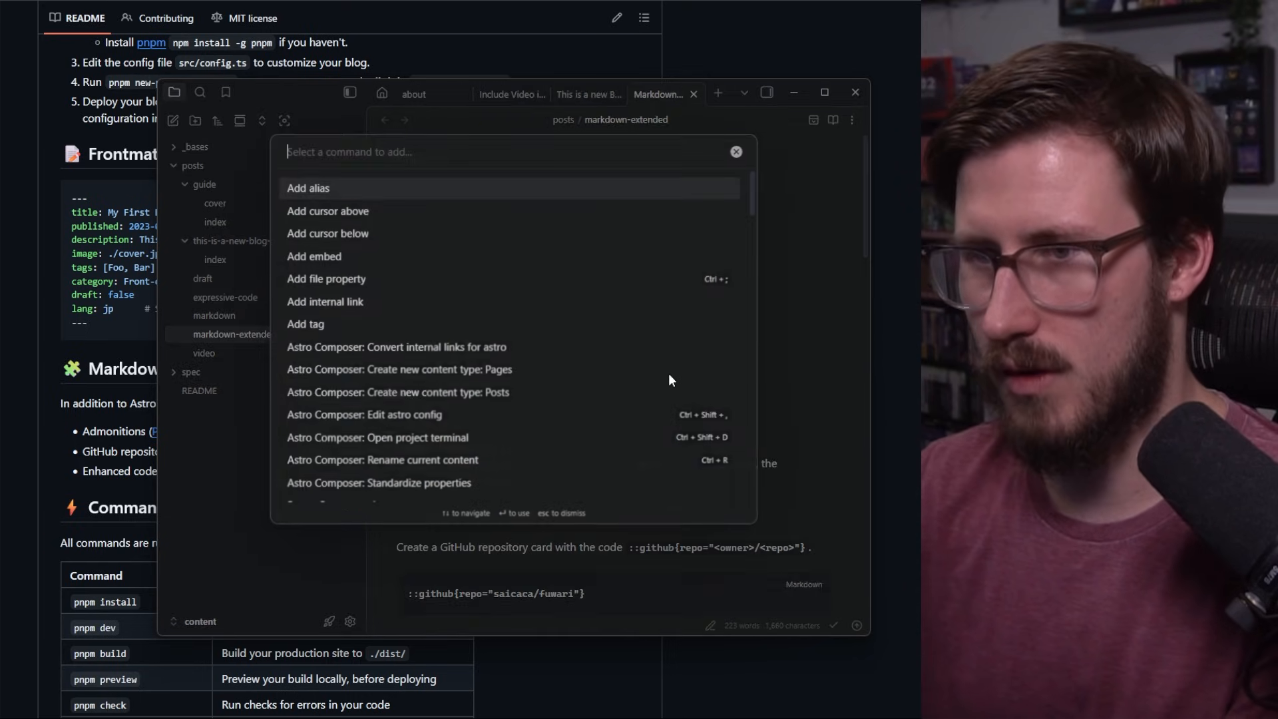
pyautogui.write('seo aud')
pyautogui.press('Down')
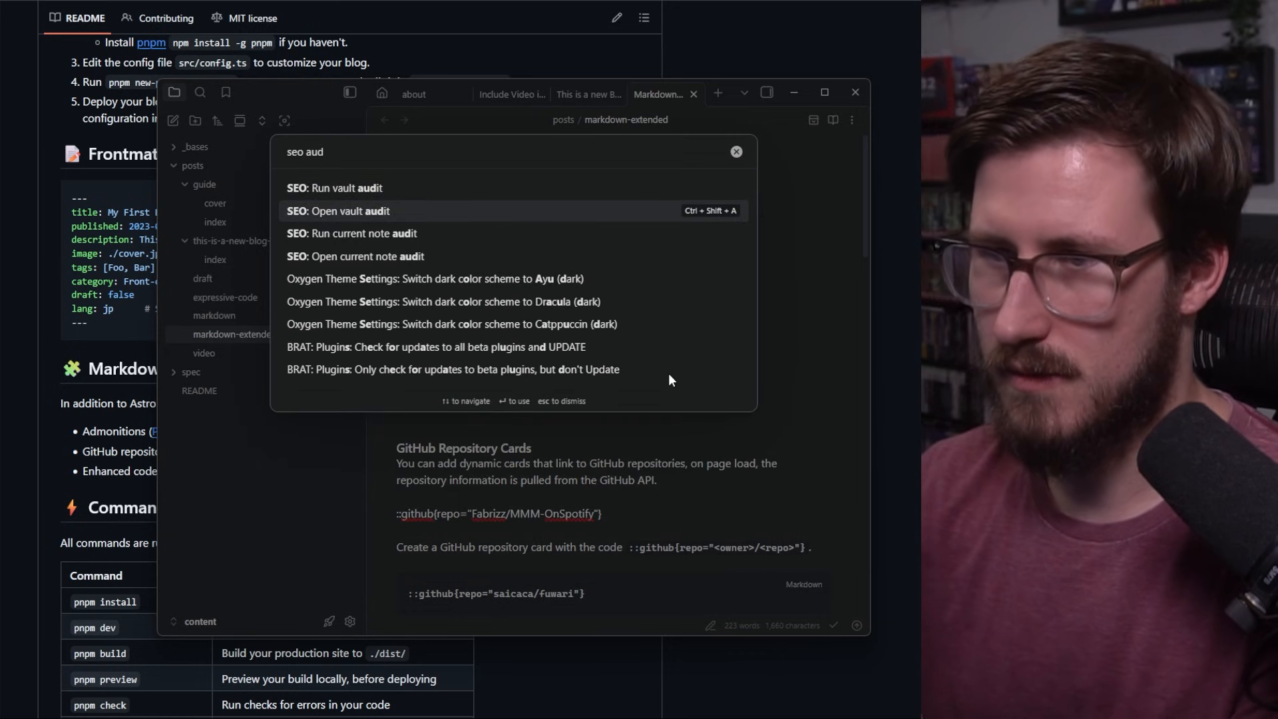
pyautogui.press('Return')
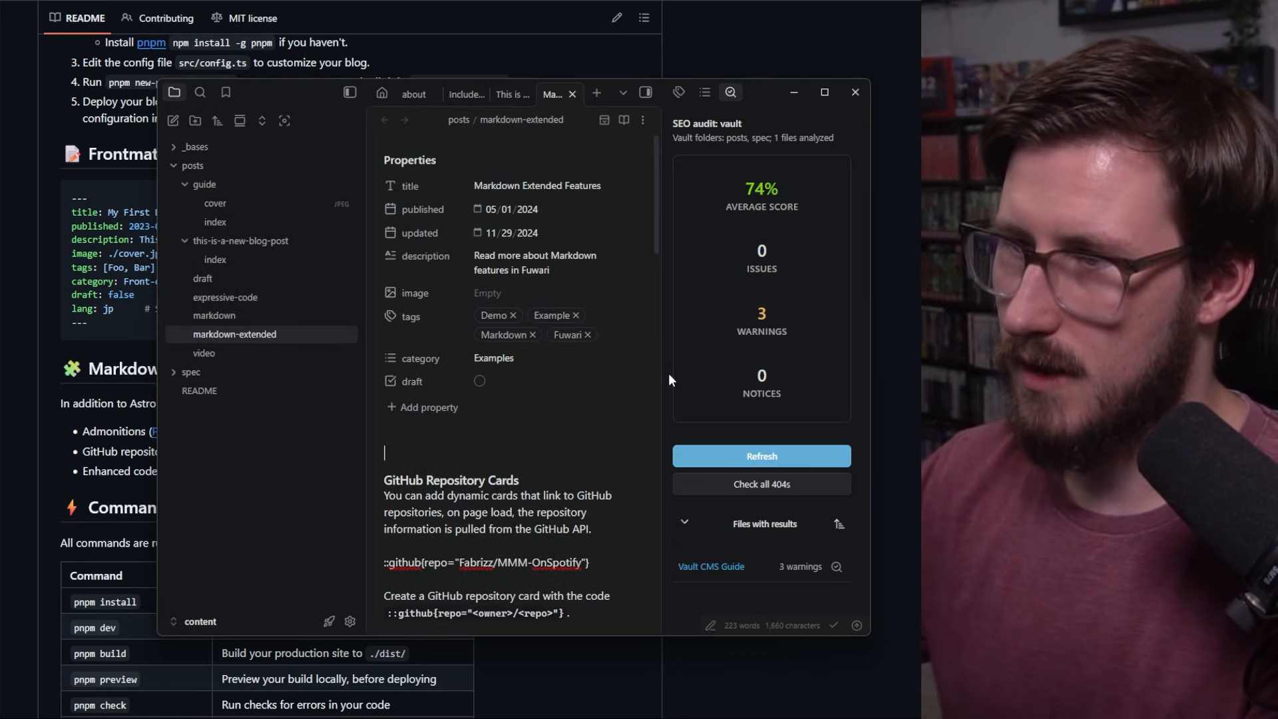
pyautogui.click(774, 458)
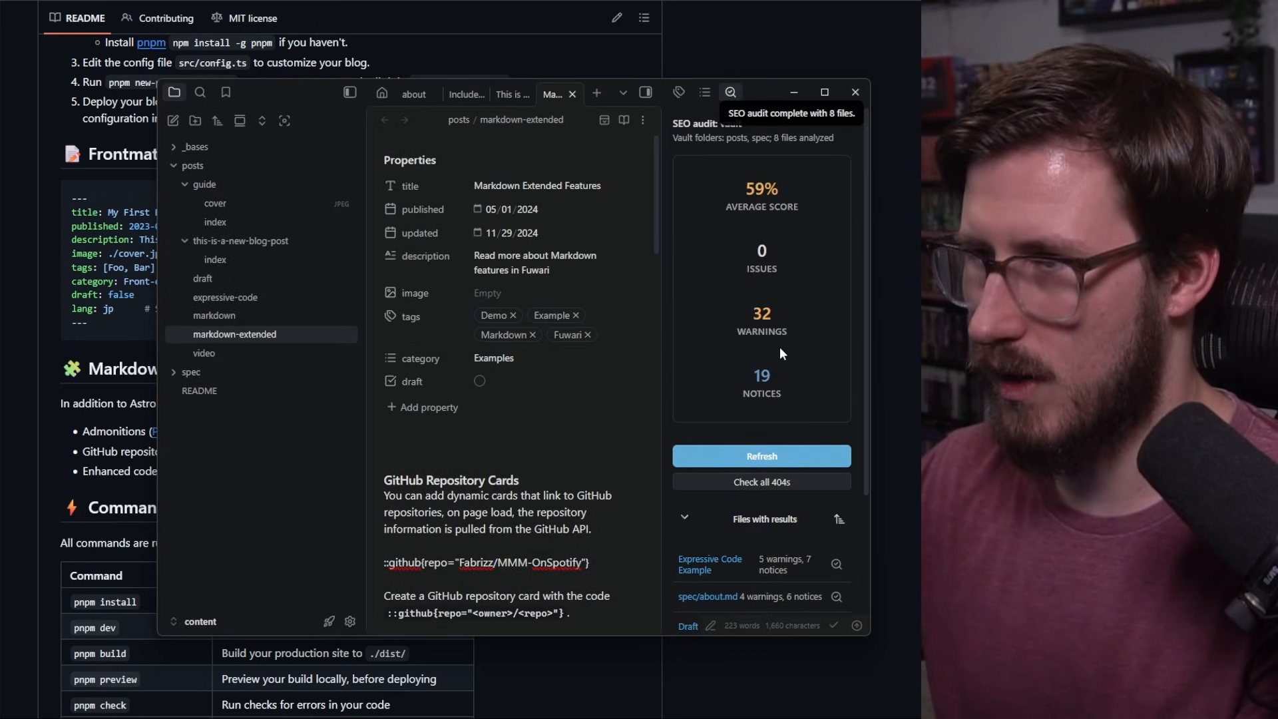
# Maximise the window, widen the audit pane and examine the Expressive Code Example note's SEO audit.
pyautogui.doubleClick(312, 94)
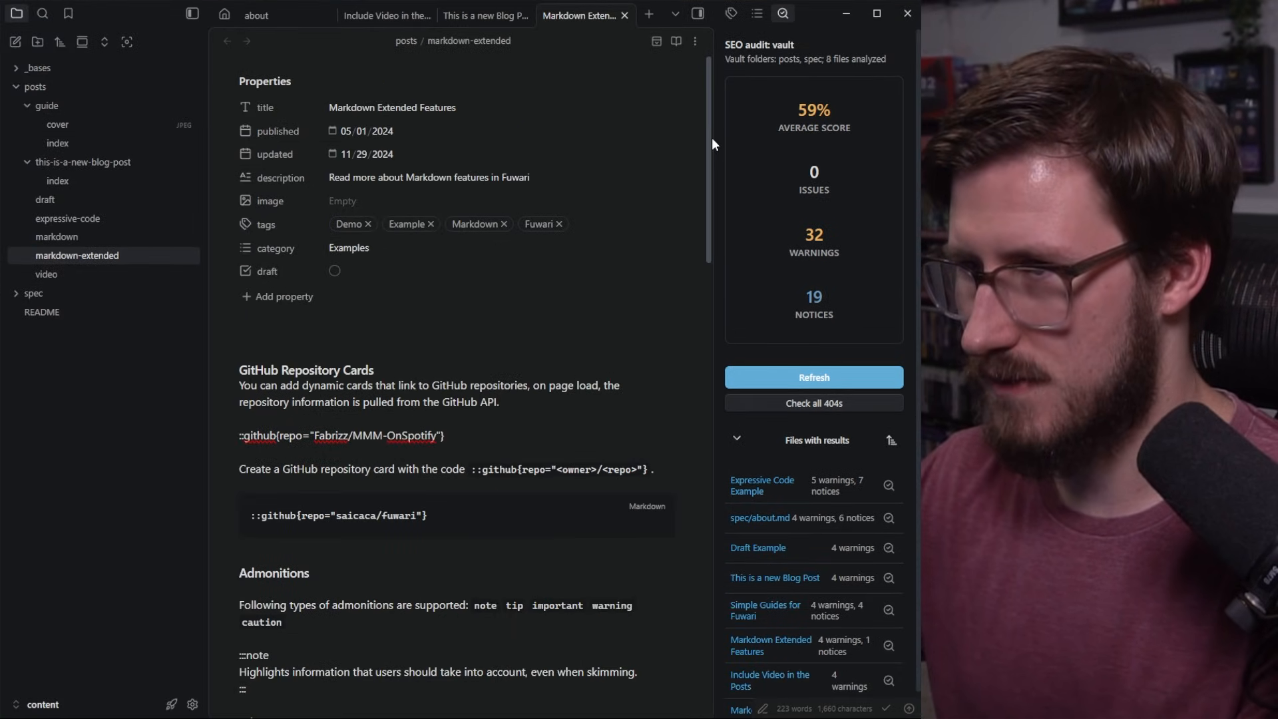
pyautogui.moveTo(716, 140); pyautogui.dragTo(597, 152)
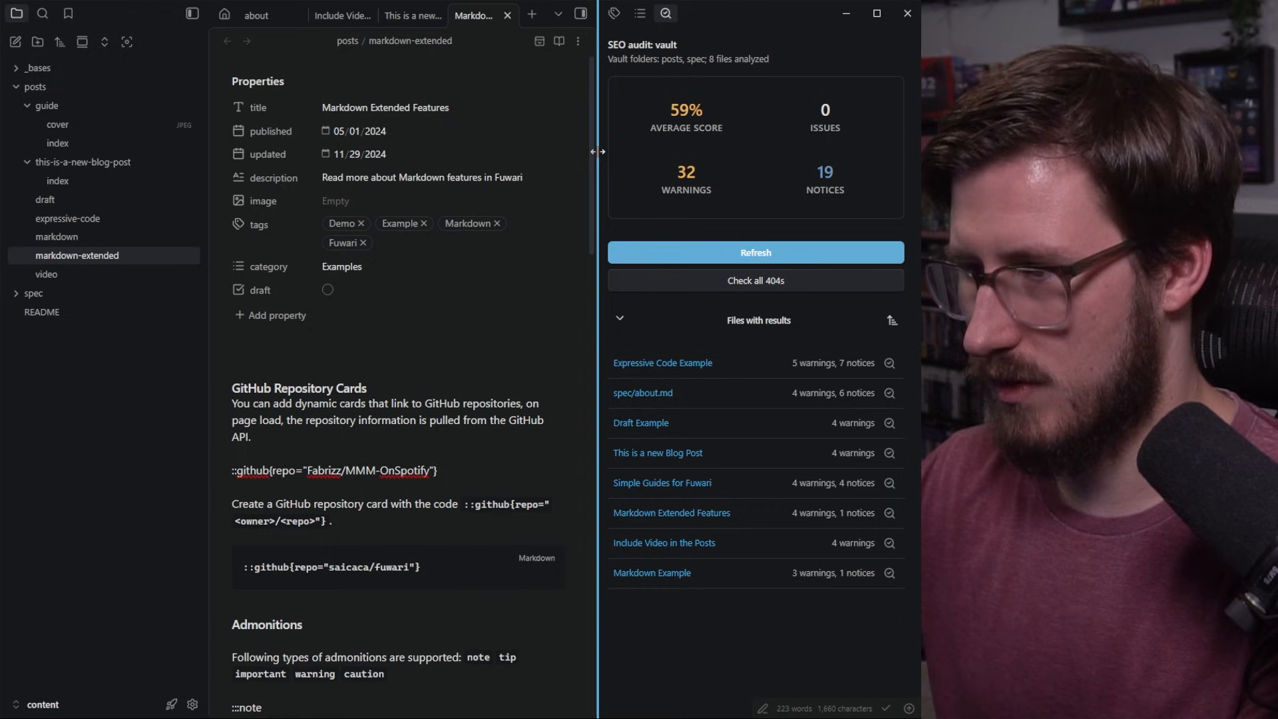
pyautogui.click(889, 363)
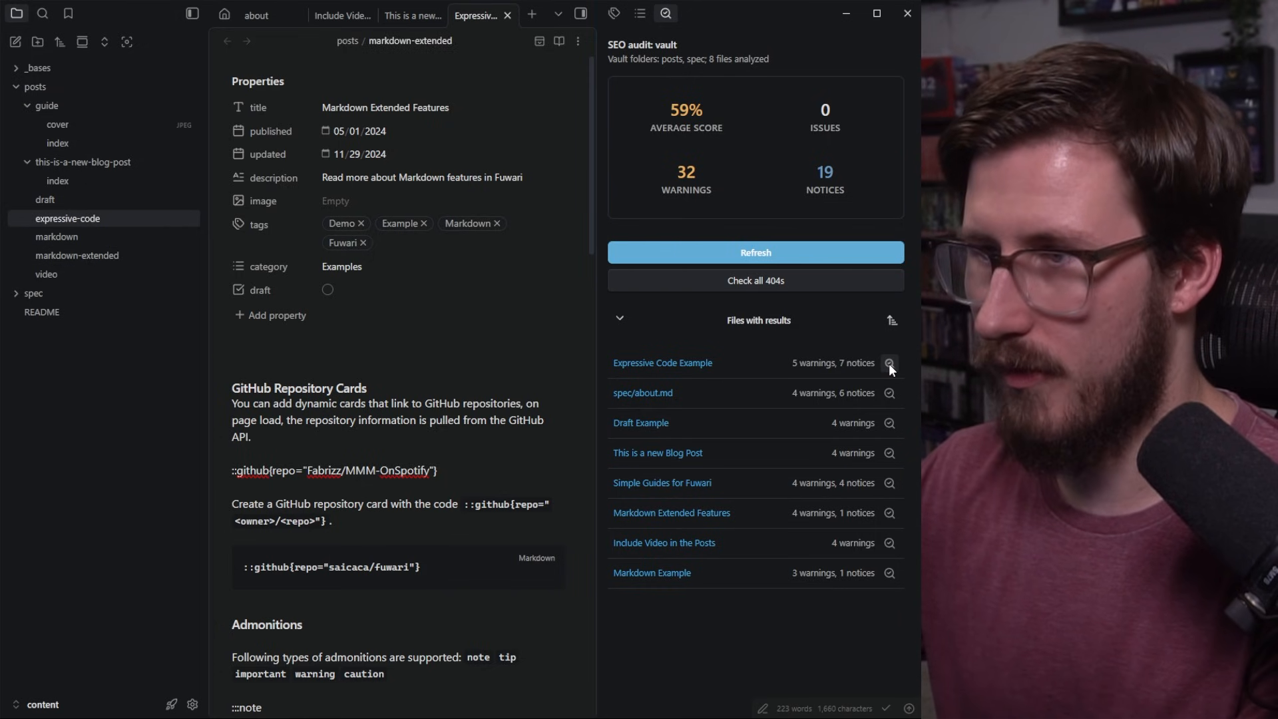
pyautogui.scroll(-3, 399, 333)
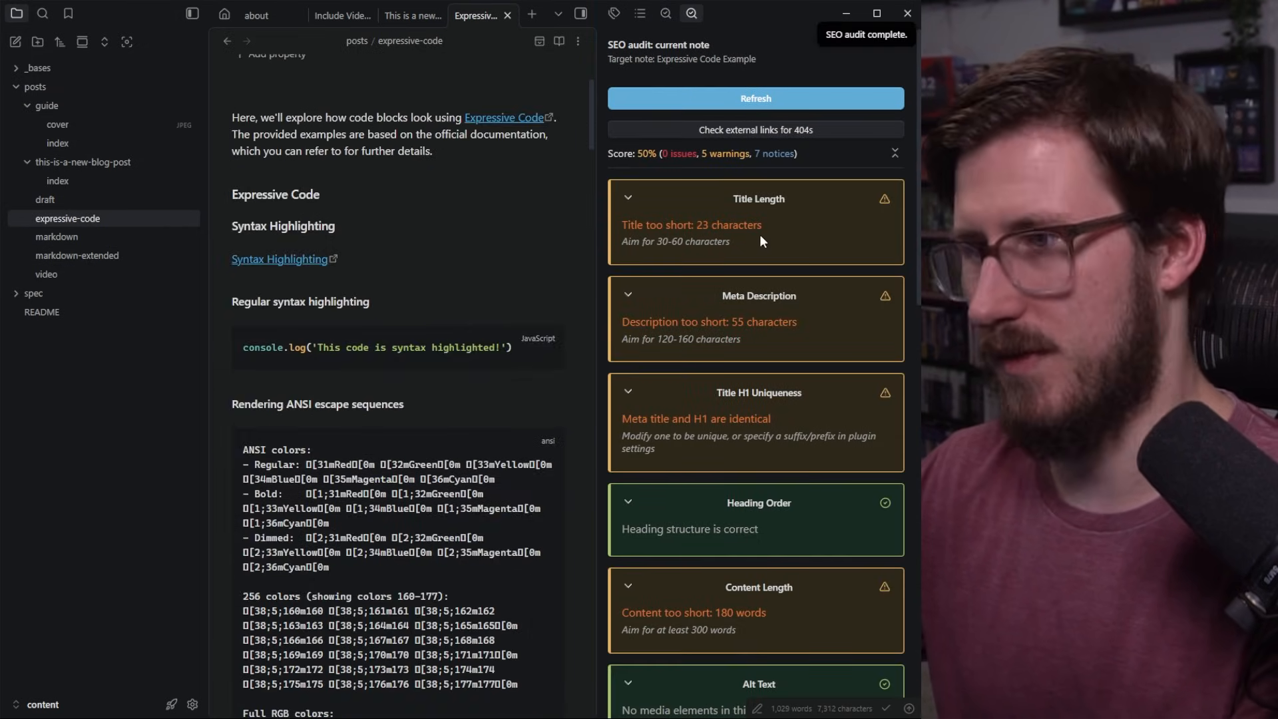
pyautogui.scroll(-4, 760, 211)
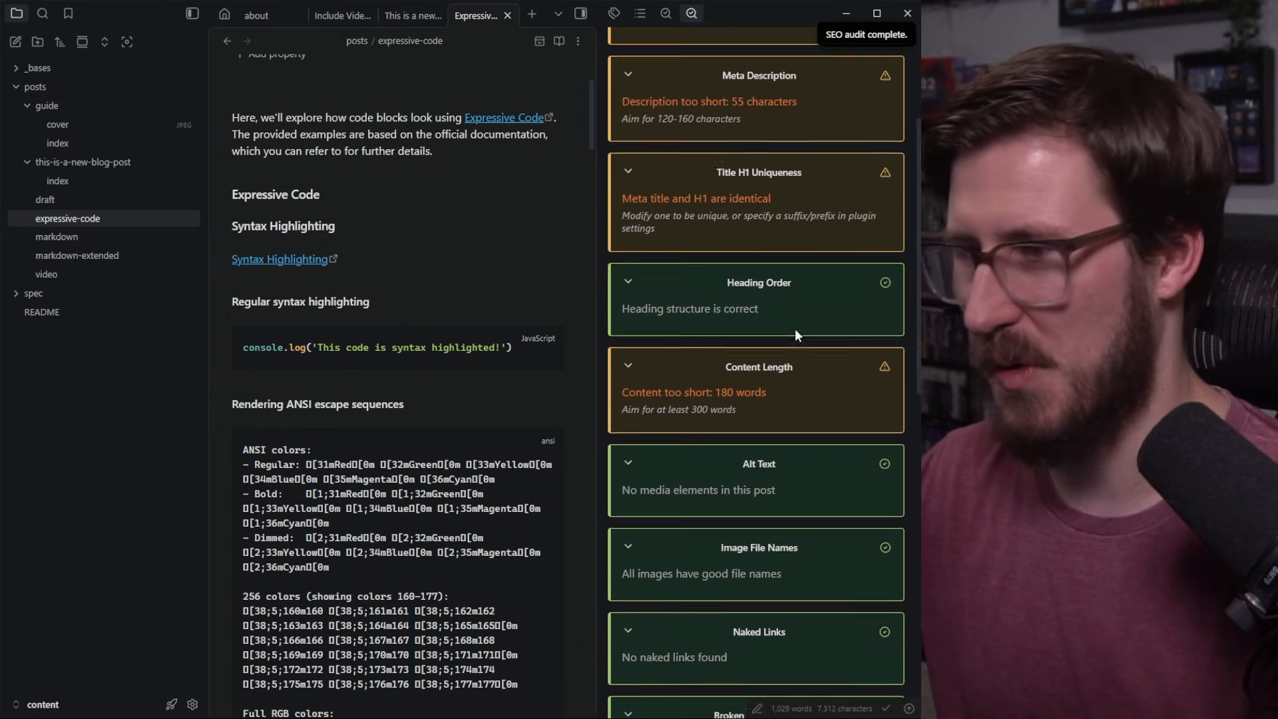
pyautogui.scroll(4, 797, 333)
pyautogui.scroll(4, 342, 363)
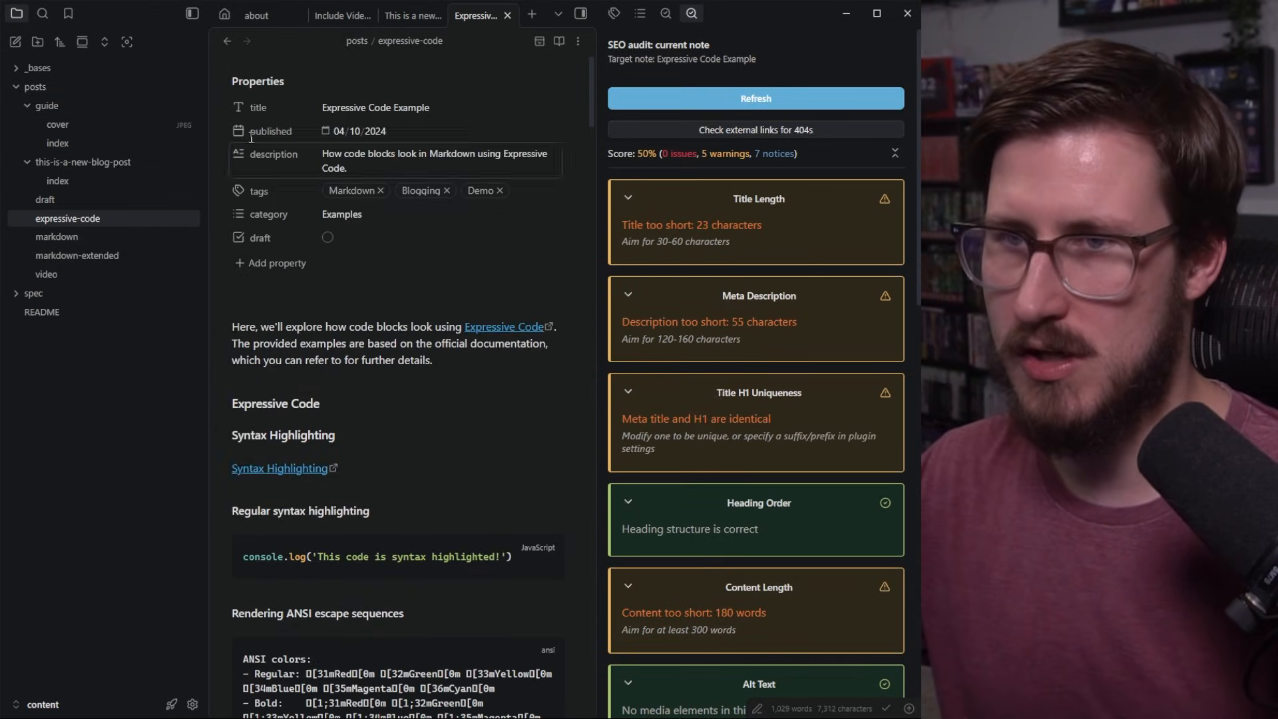
# Return to the Posts view on the Home base and hide the SEO audit pane.
pyautogui.click(225, 15)
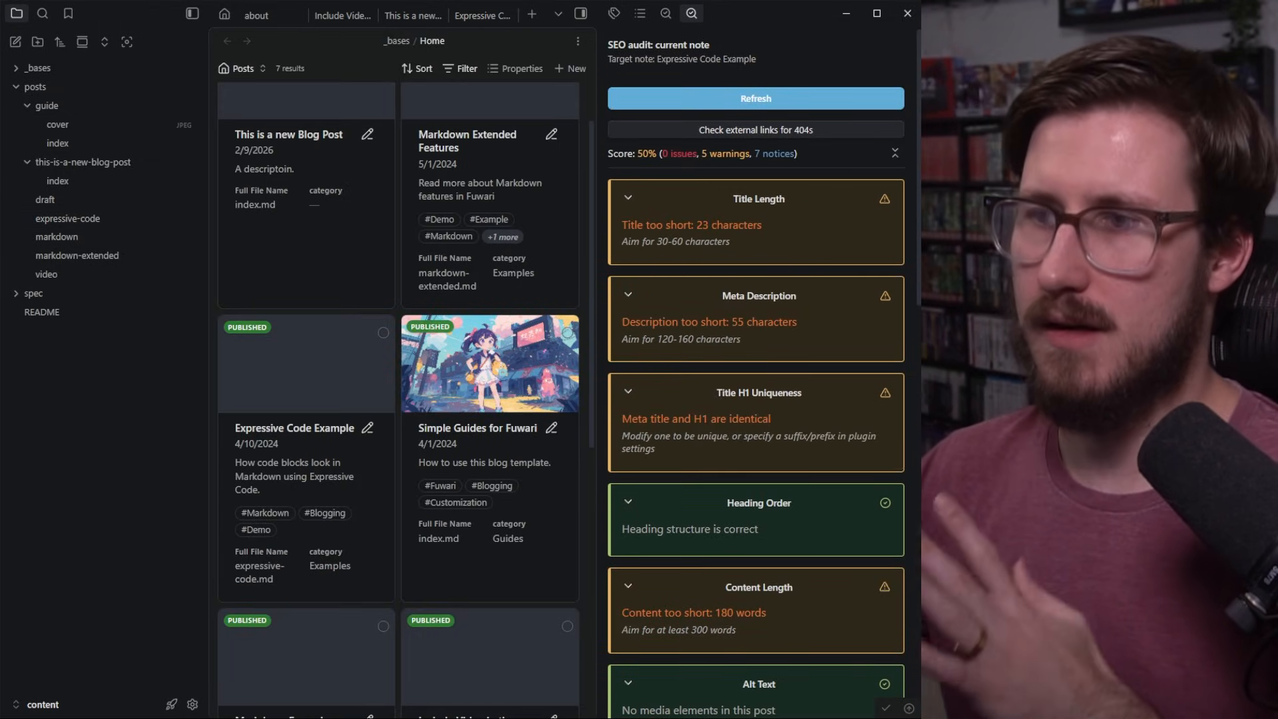
pyautogui.click(583, 14)
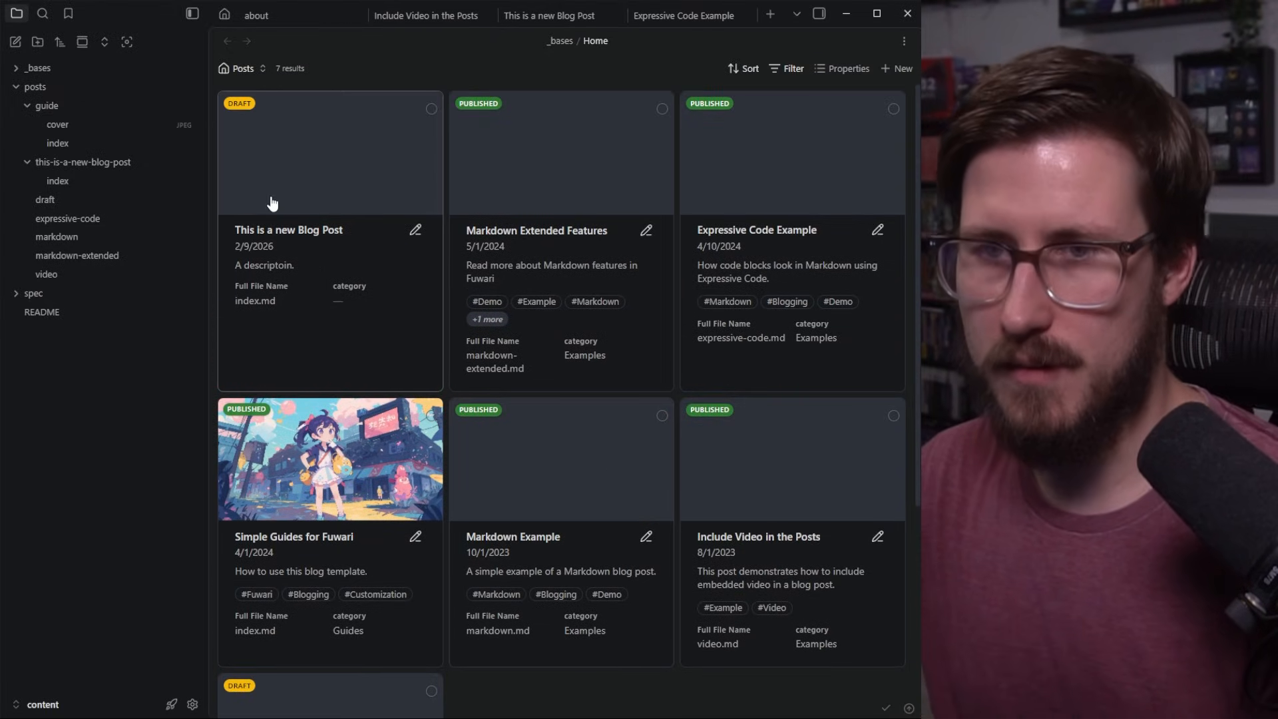
# Open the new blog post's index note, isolate it in the file explorer and restore the full file tree.
pyautogui.click(93, 179)
pyautogui.click(126, 41)
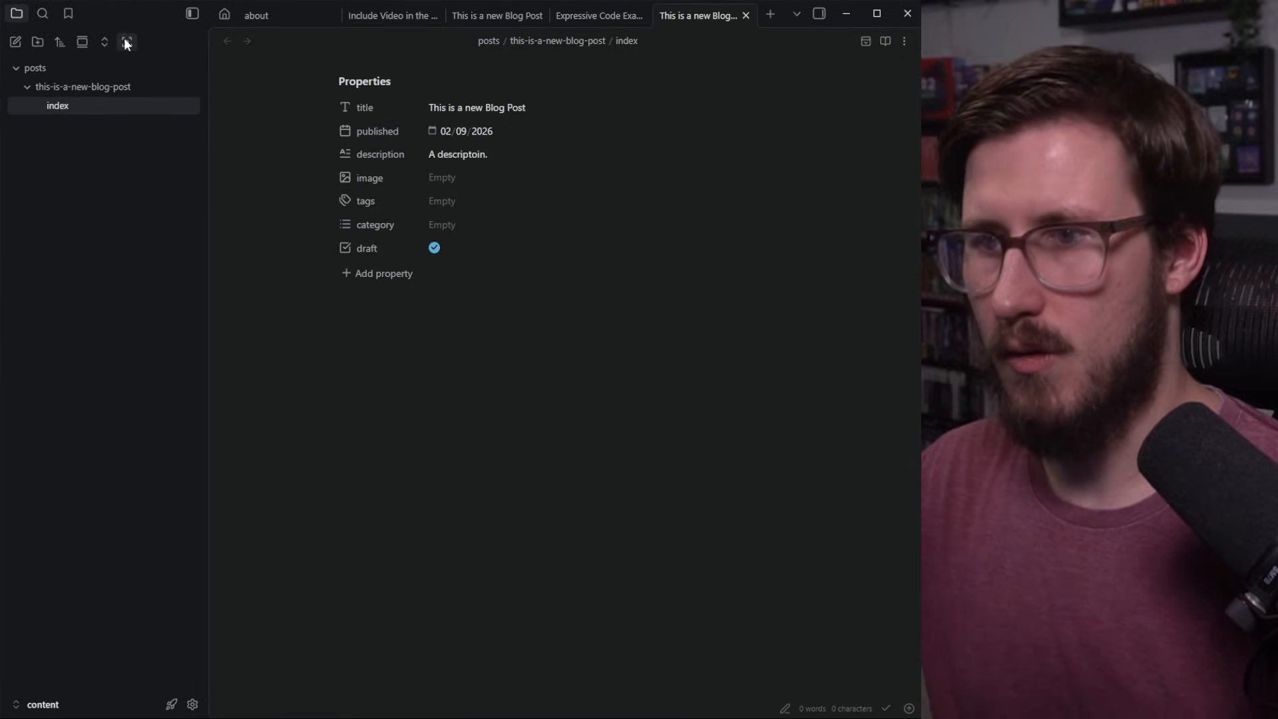
pyautogui.click(126, 41)
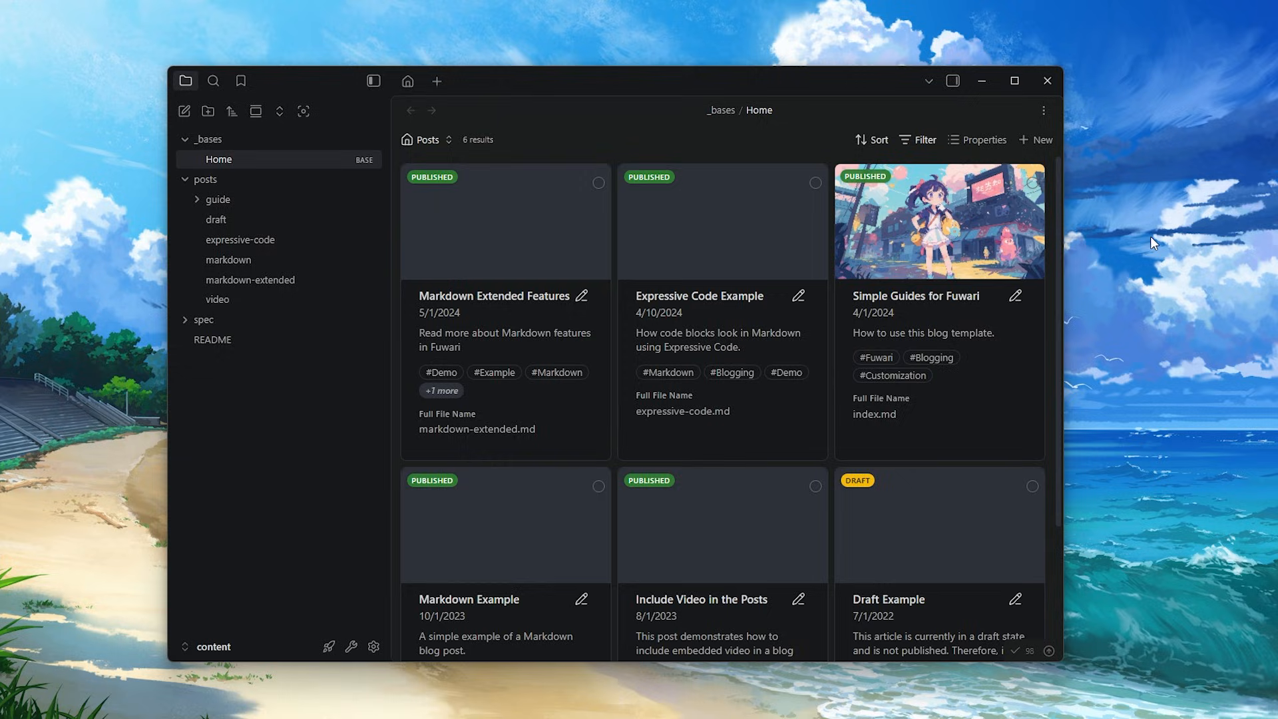
# Find the Astro Composer command with "open term" and open the project terminal.
pyautogui.hotkey('ctrl', 'p')
pyautogui.write('open term')
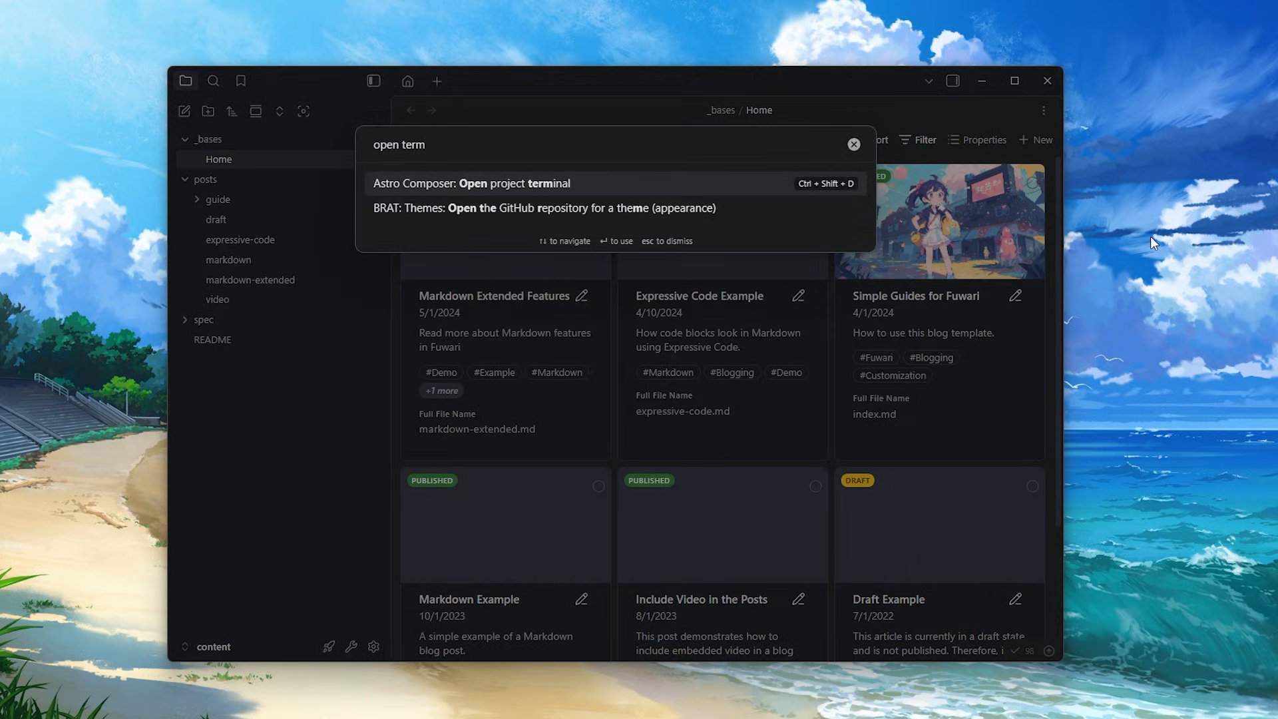
pyautogui.press('Return')
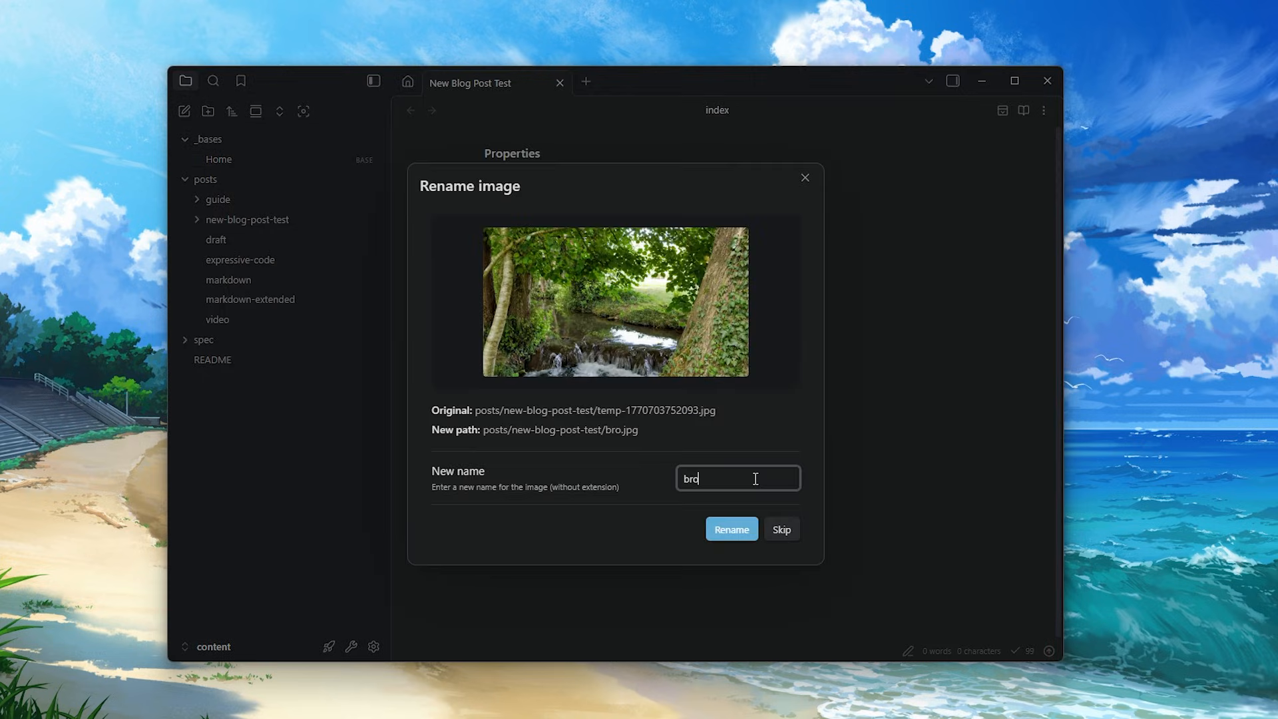
# Rename the new blog post's inserted image as "brook".
pyautogui.write('ok')
pyautogui.click(730, 523)
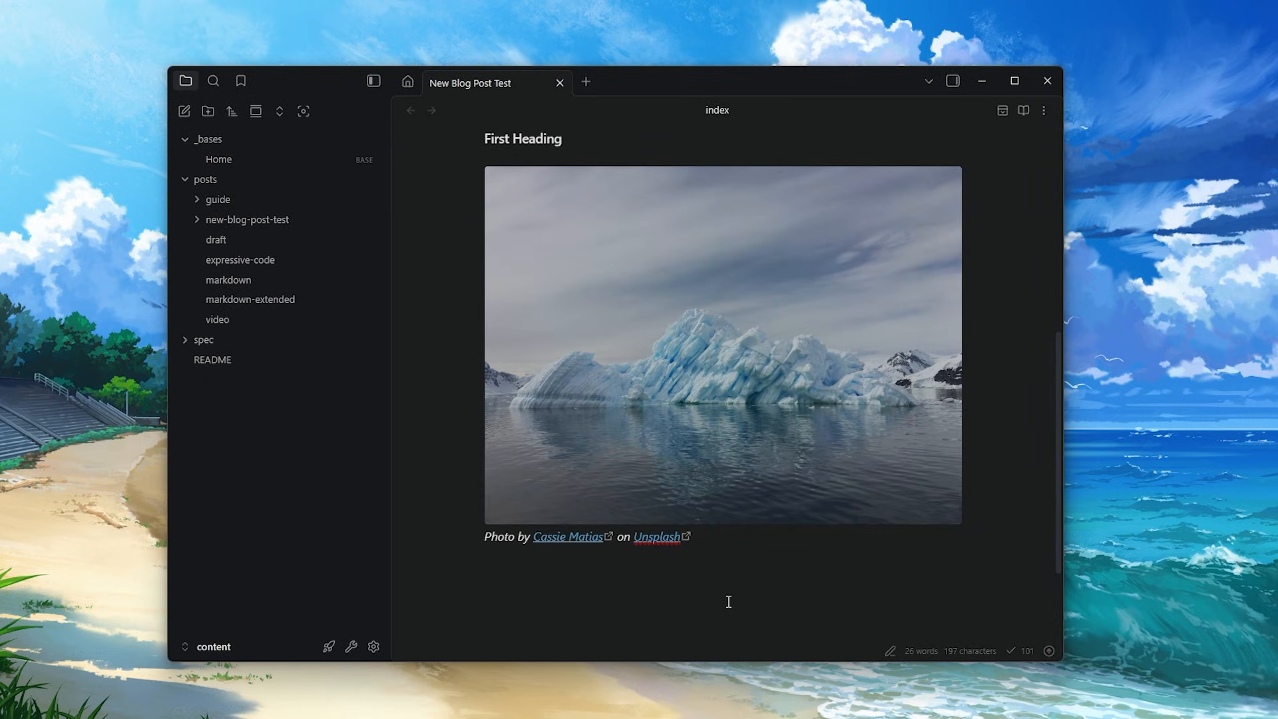
# Add a level-two heading "Second Heading" with the line "Just write in Markdown!" below the photo credit, italicising "write" and bolding "Markdown".
pyautogui.write('##')
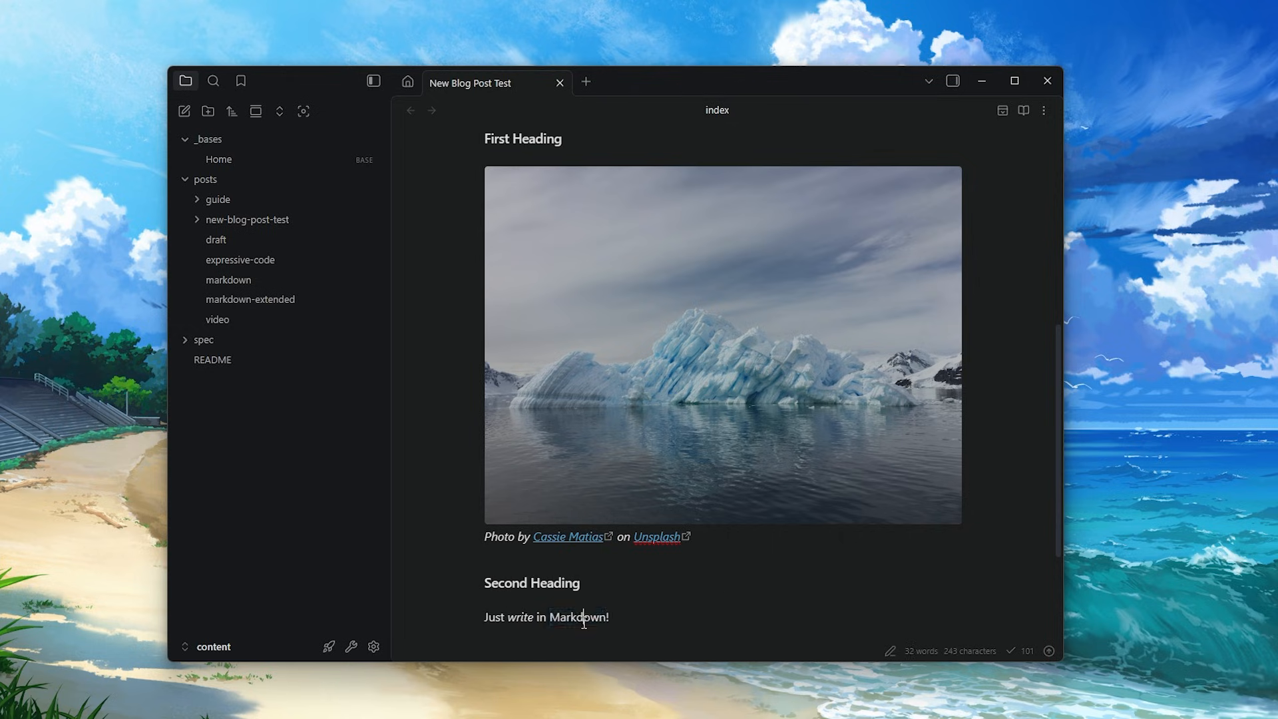
pyautogui.doubleClick(584, 619)
pyautogui.hotkey('ctrl', 'b')
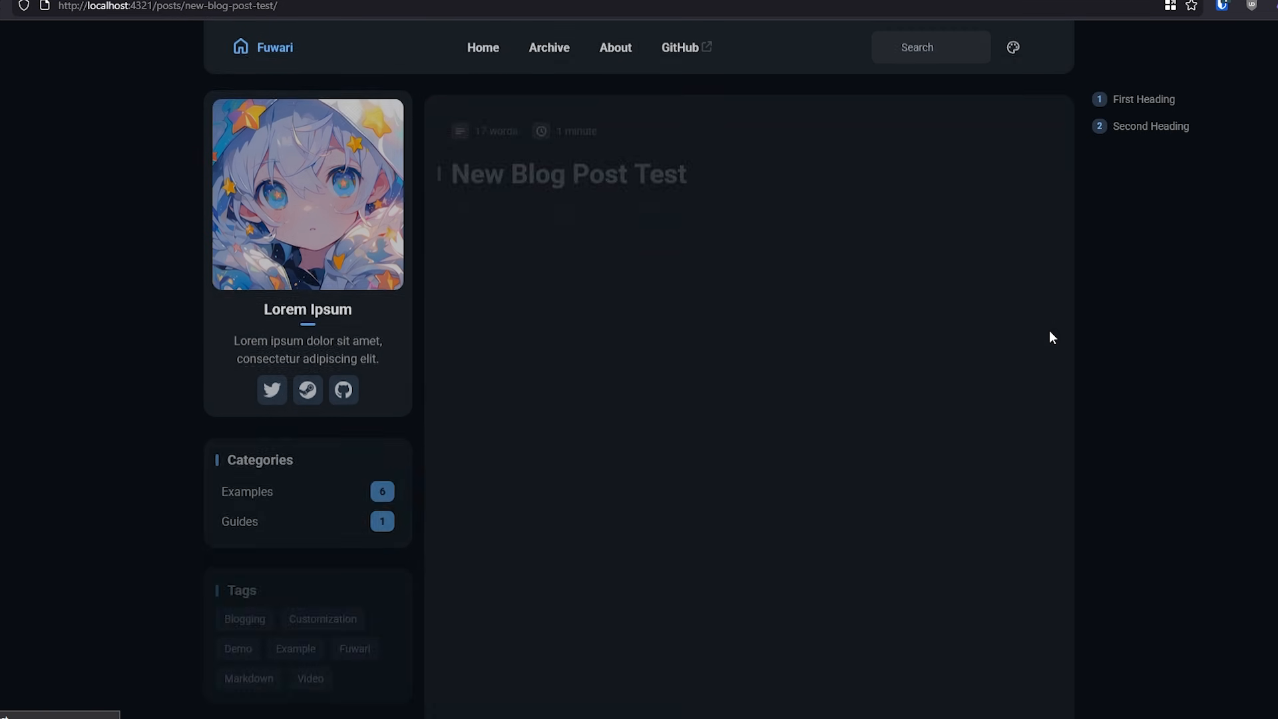
# View the New Blog Post Test page on the local site in the browser, checking its cover image, headings and content.
pyautogui.scroll(-1, 1099, 399)
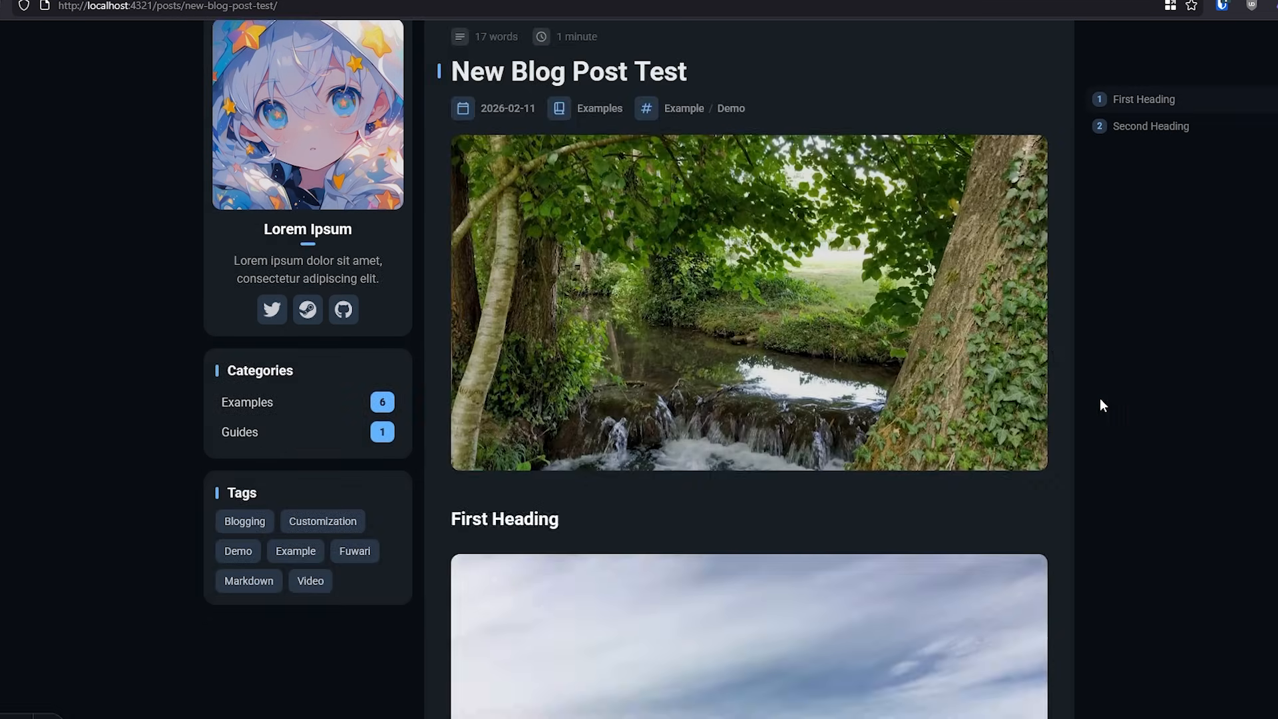
pyautogui.scroll(-10, 1094, 400)
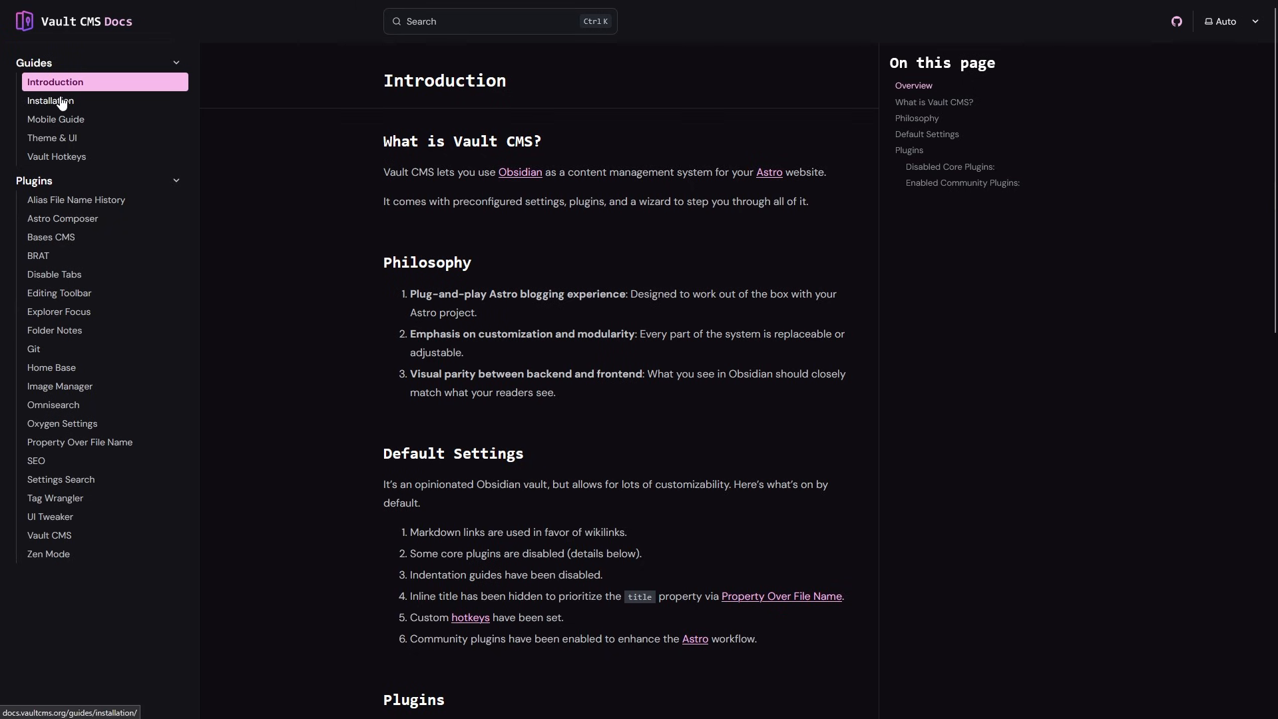
# Browse the Vault CMS docs' Installation and Vault Hotkeys guides, and open the vault-cms repository's Issues page on GitHub.
pyautogui.click(62, 103)
pyautogui.scroll(-12, 990, 339)
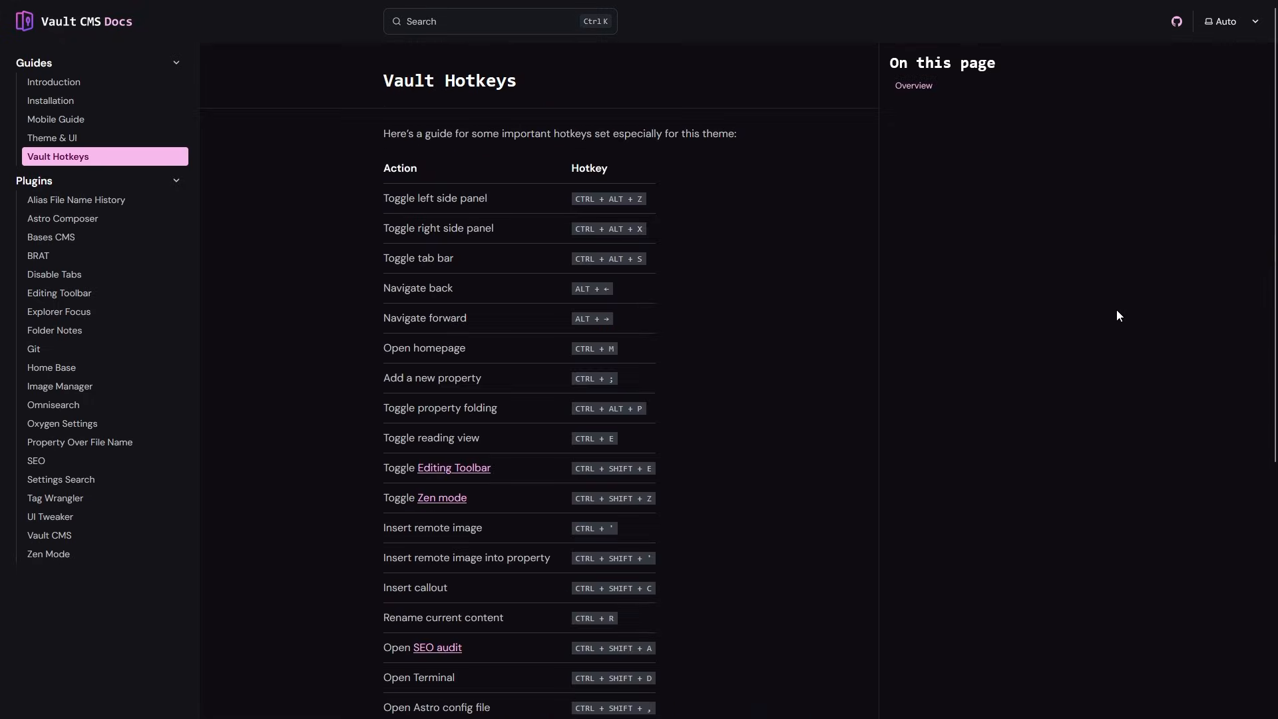
pyautogui.scroll(-6, 1096, 314)
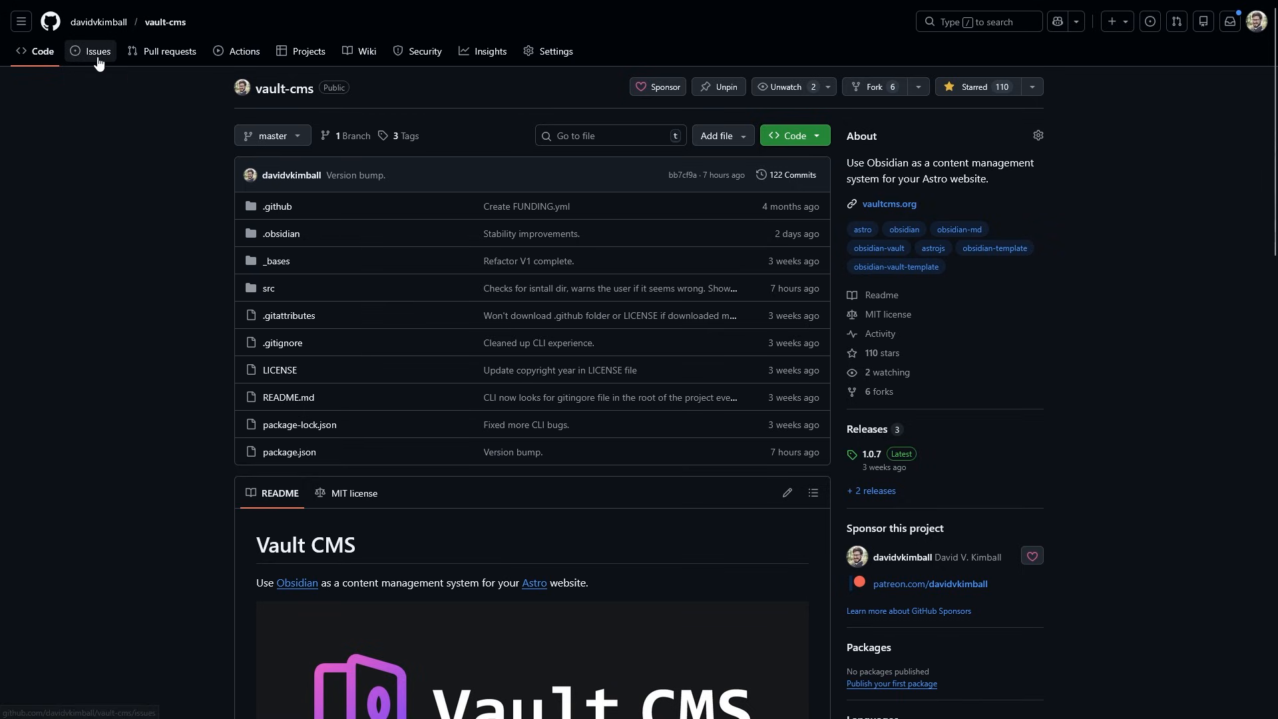
pyautogui.click(97, 53)
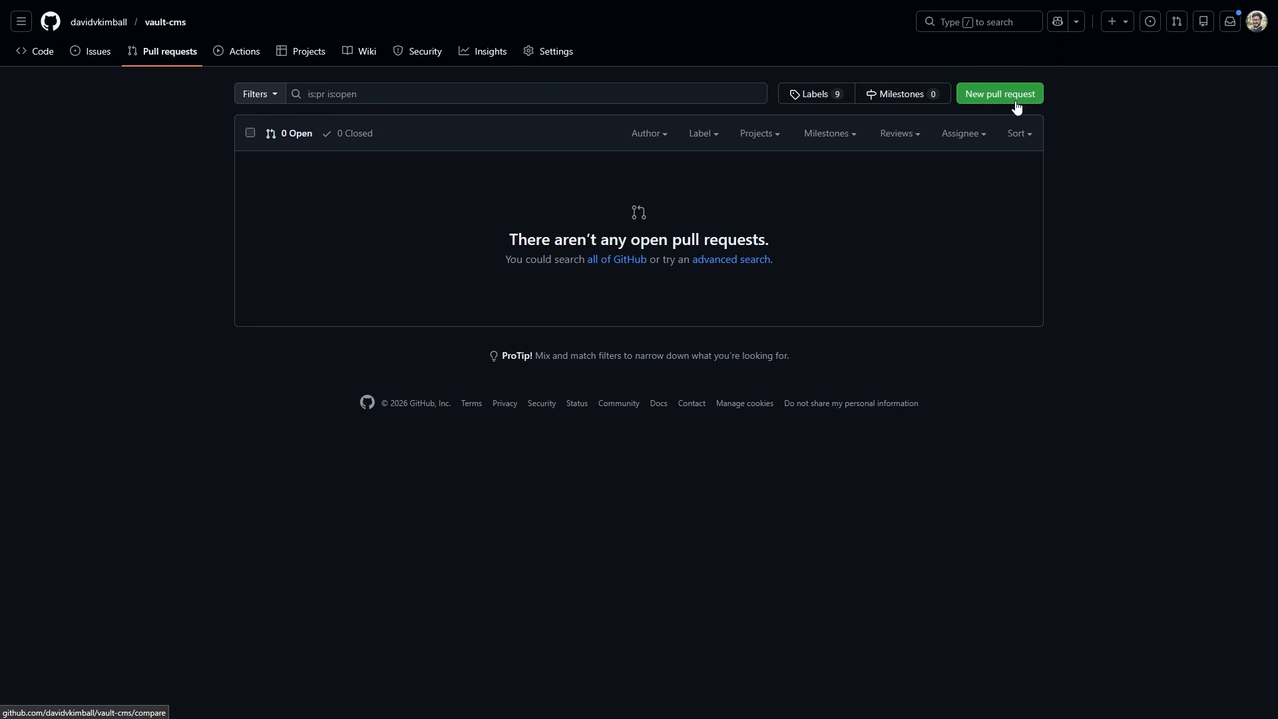